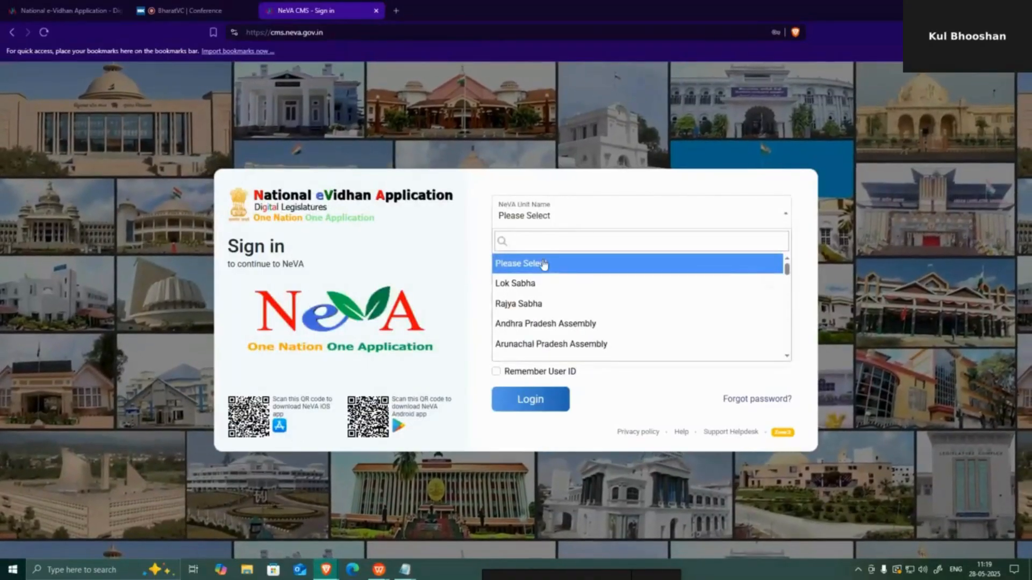
- Sign in to the Lok Sabha unit with the saved user ID, password and the shown captcha
click(524, 283)
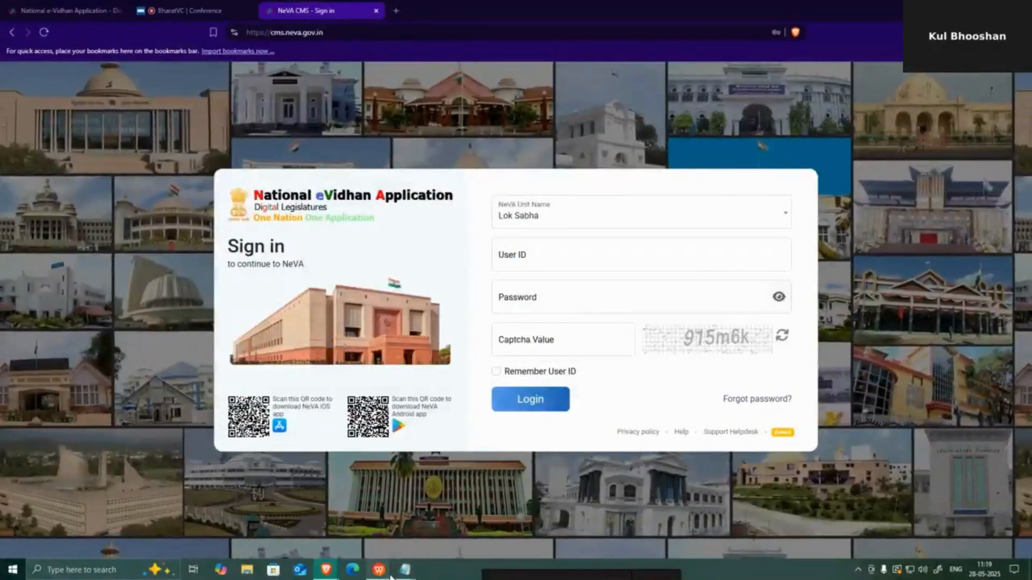
click(444, 537)
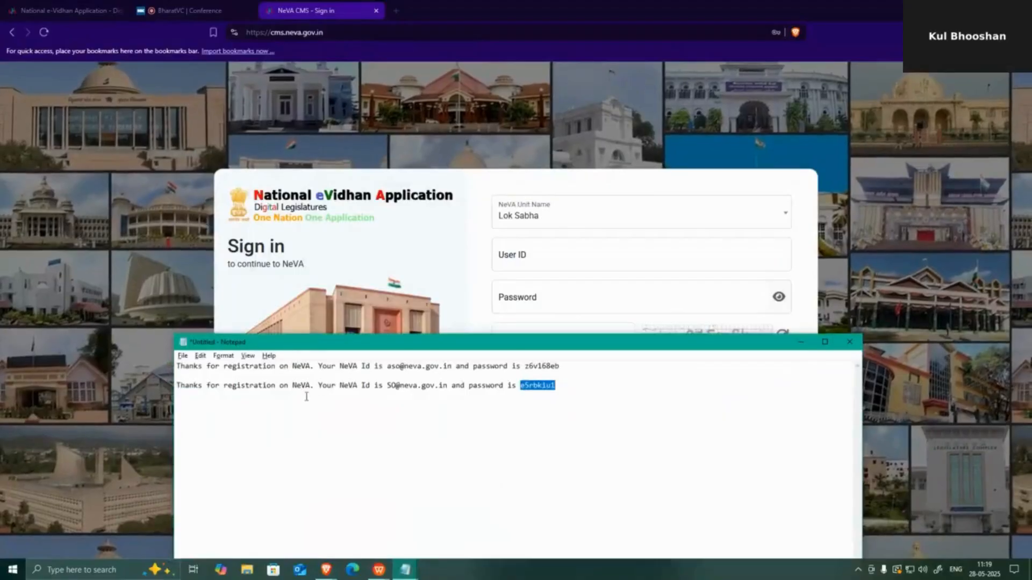
click(529, 367)
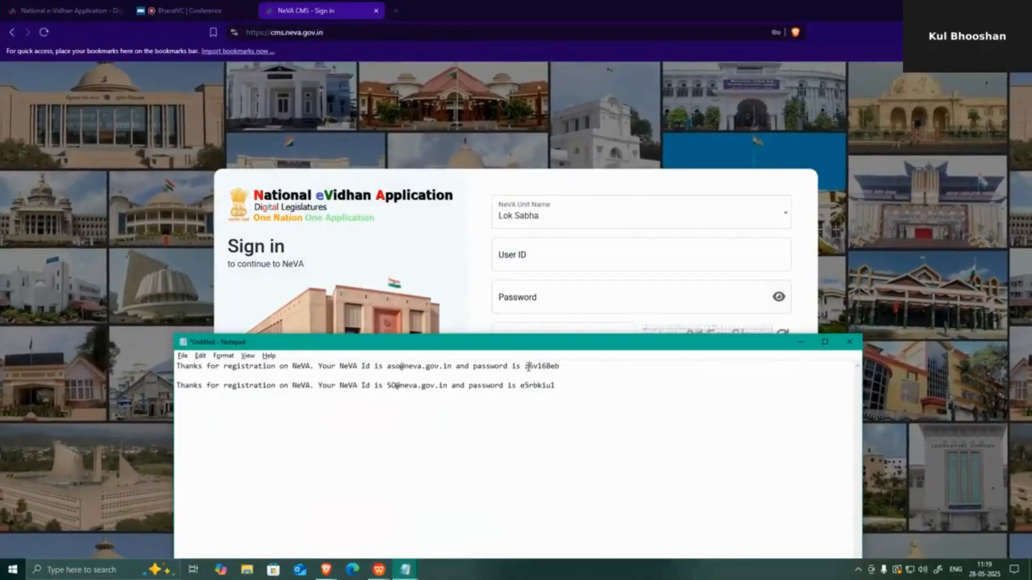
click(568, 264)
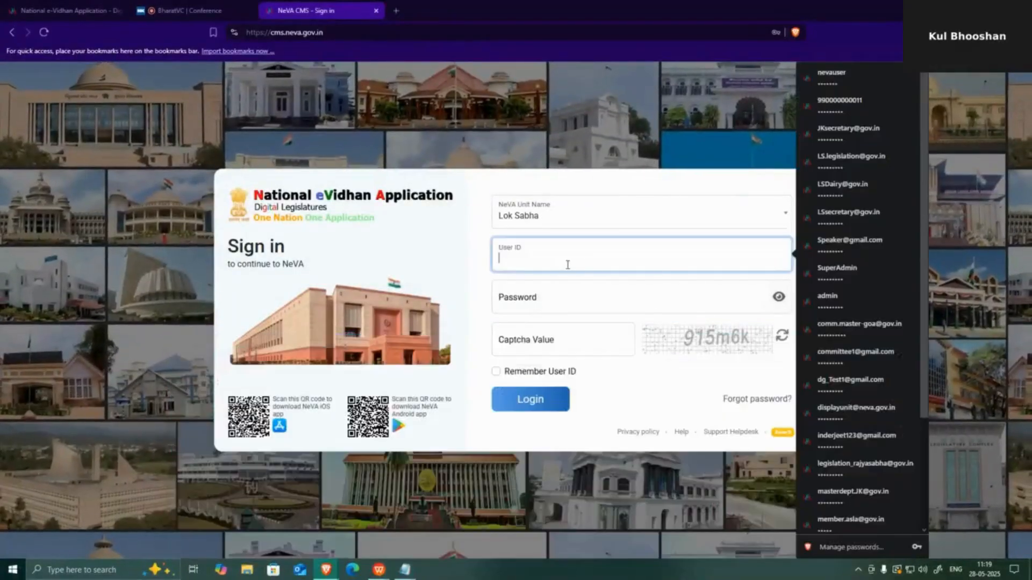
text(neva)
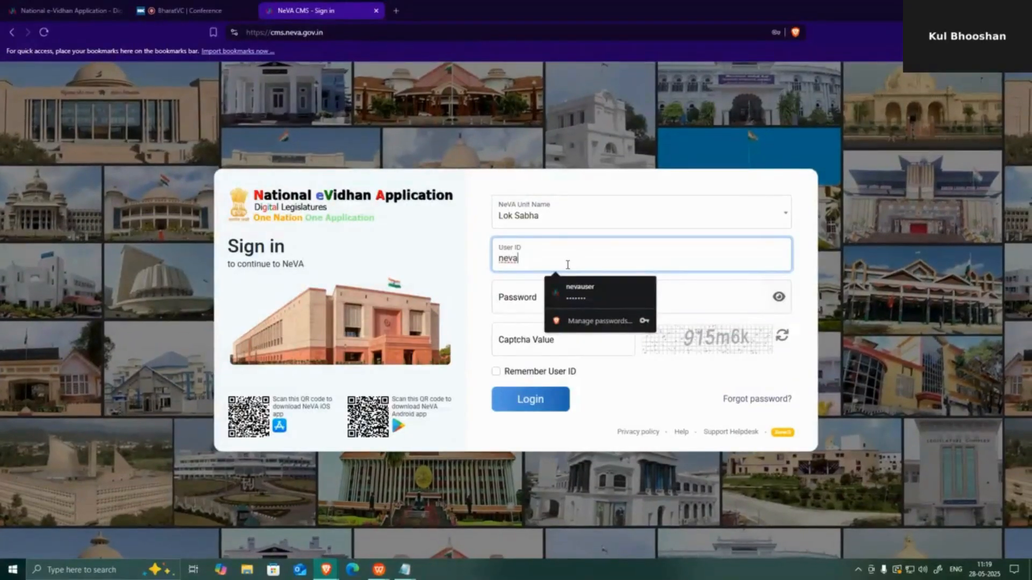
text(us)
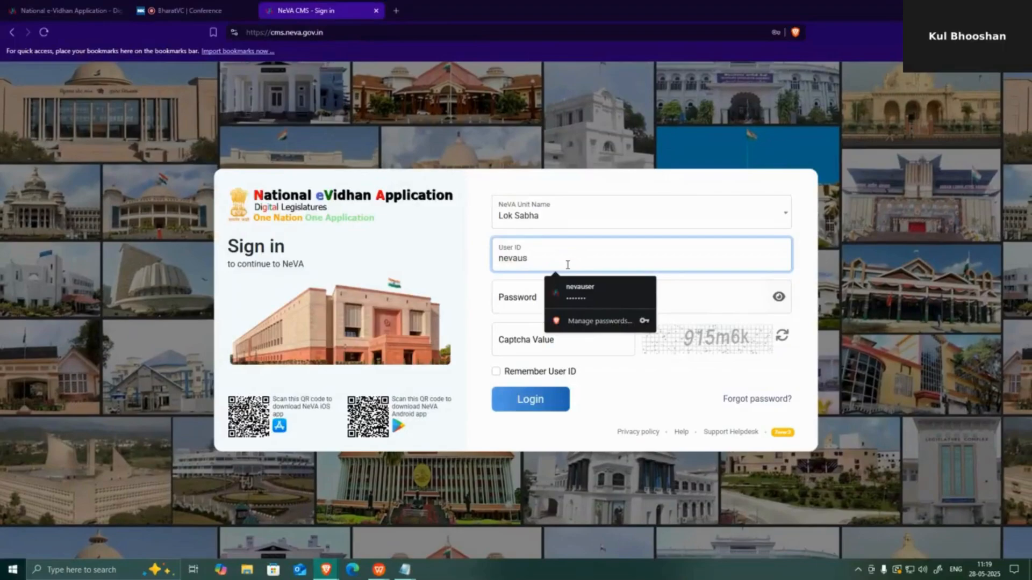
text(er)
key(Tab)
text(*******)
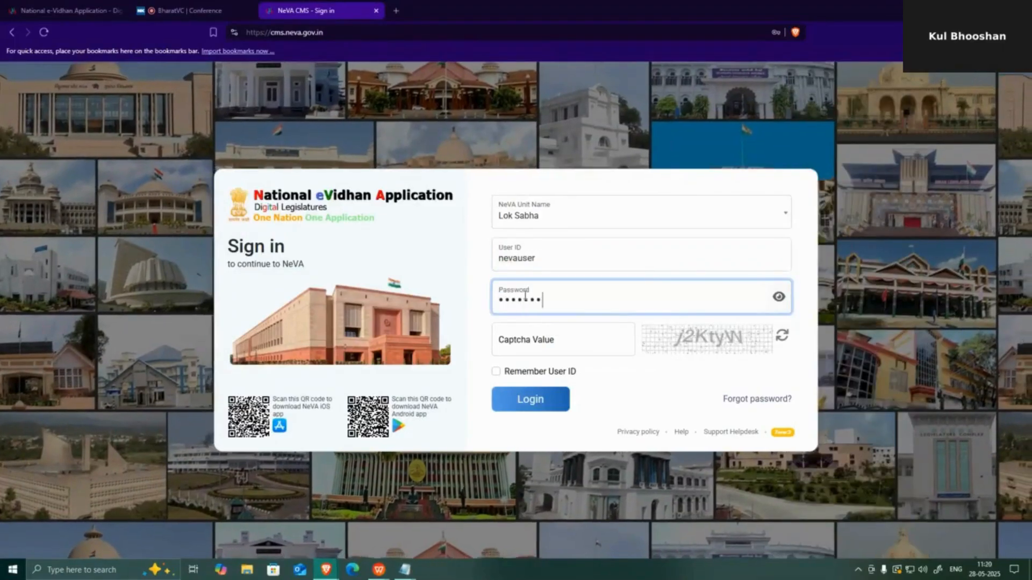
click(551, 334)
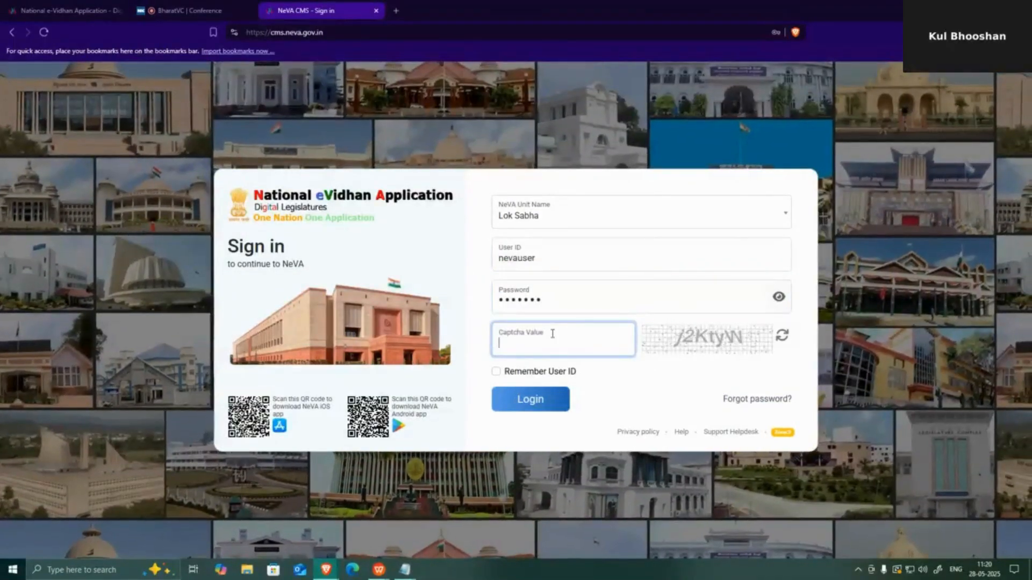
text(j2)
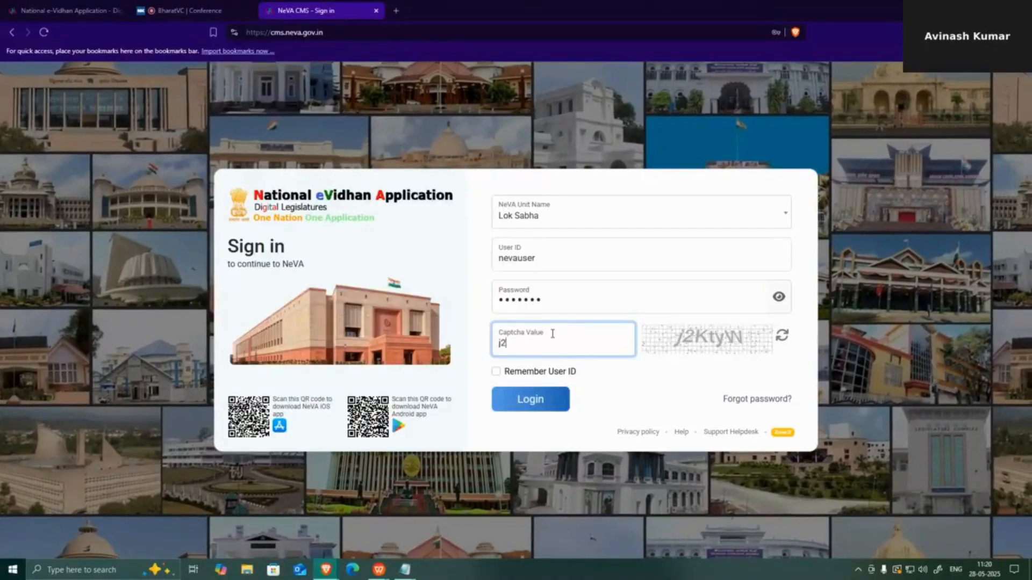
text(Kt)
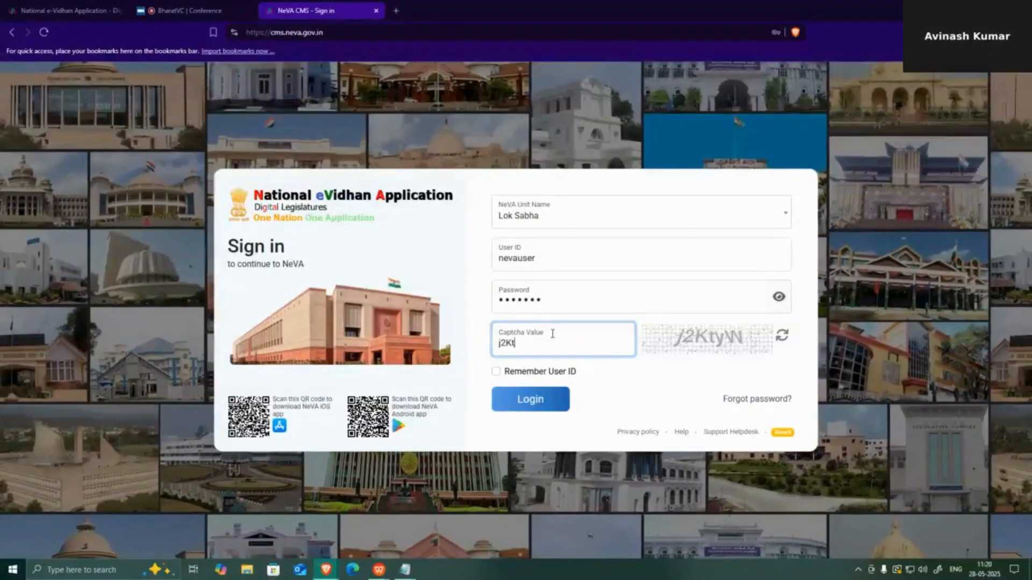
text(yW)
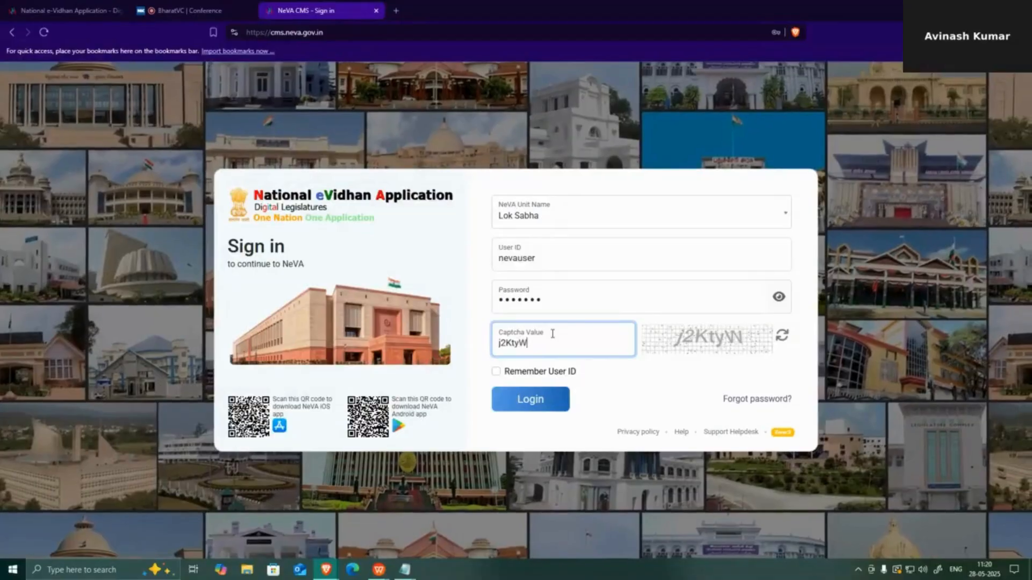
key(Return)
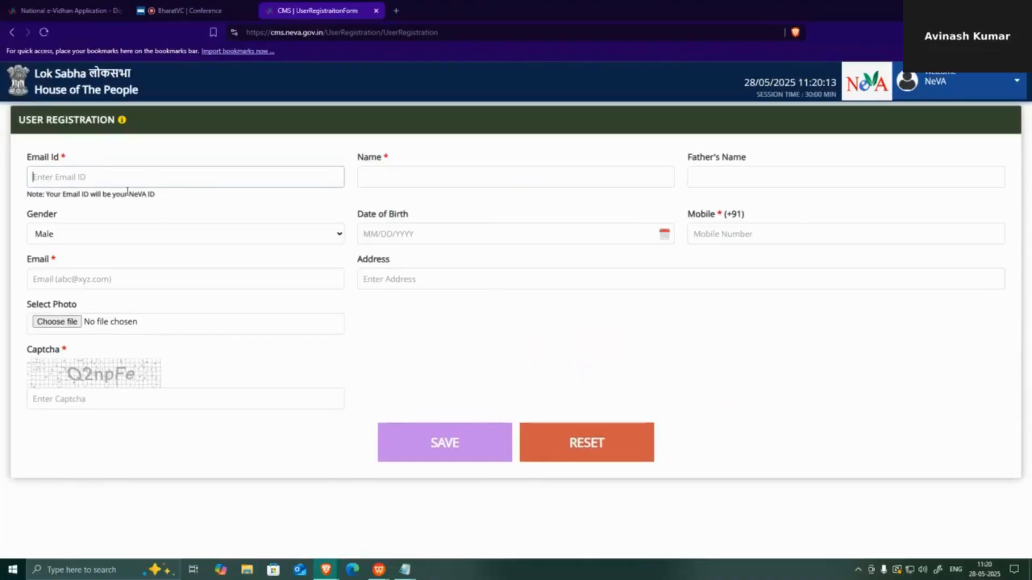
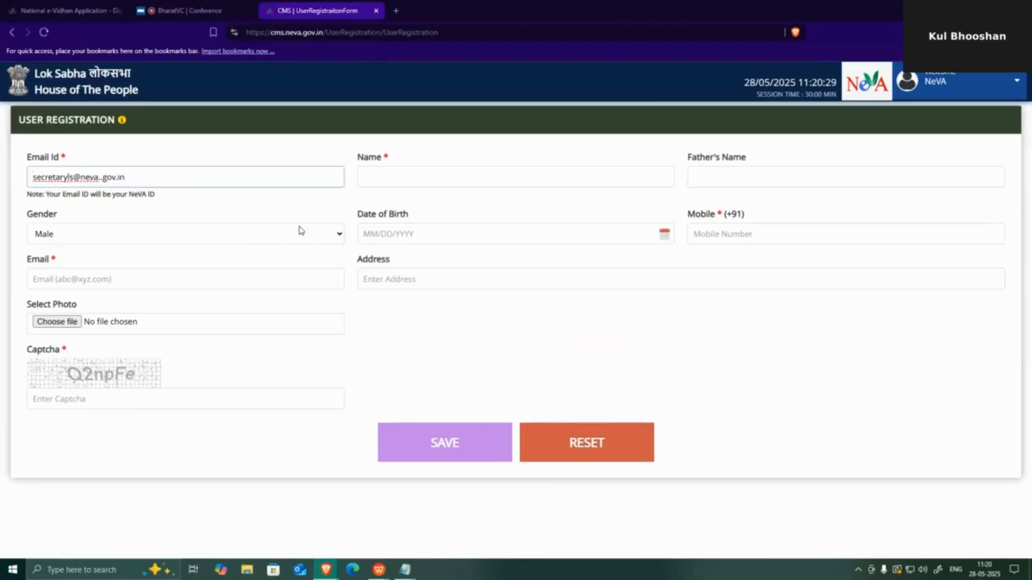
- Fill the User Registration form with the email ID, name Secretary and the mobile number
click(381, 181)
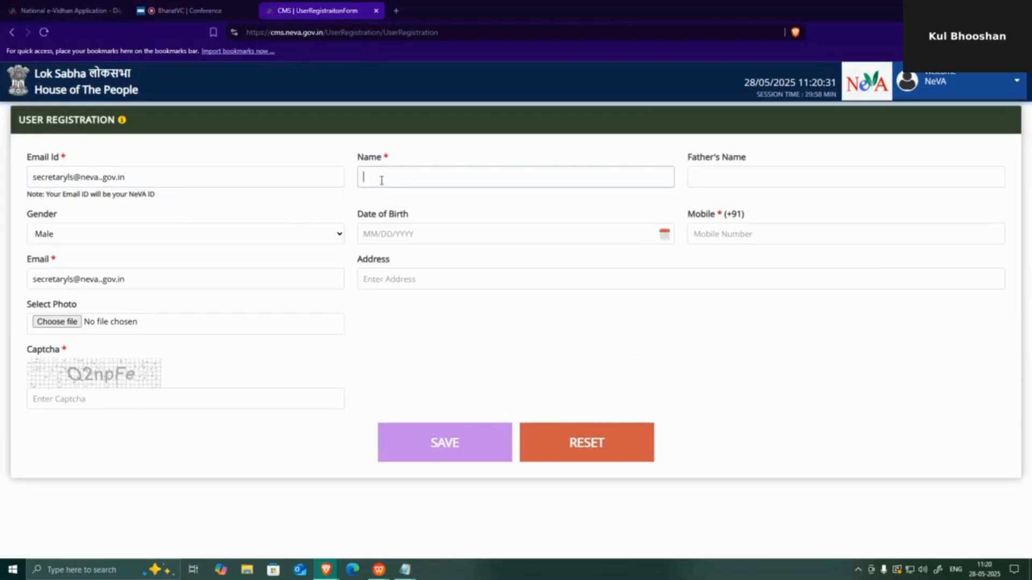
text(Secretary)
click(738, 234)
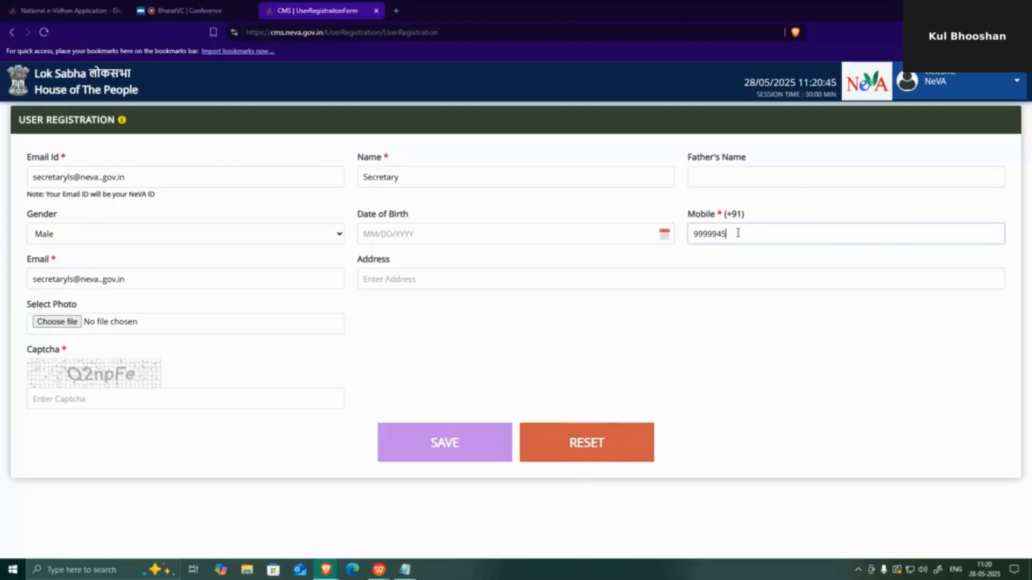
- Enter the captcha, save the registration, and select the confirmation message with the NeVA ID and password
click(85, 398)
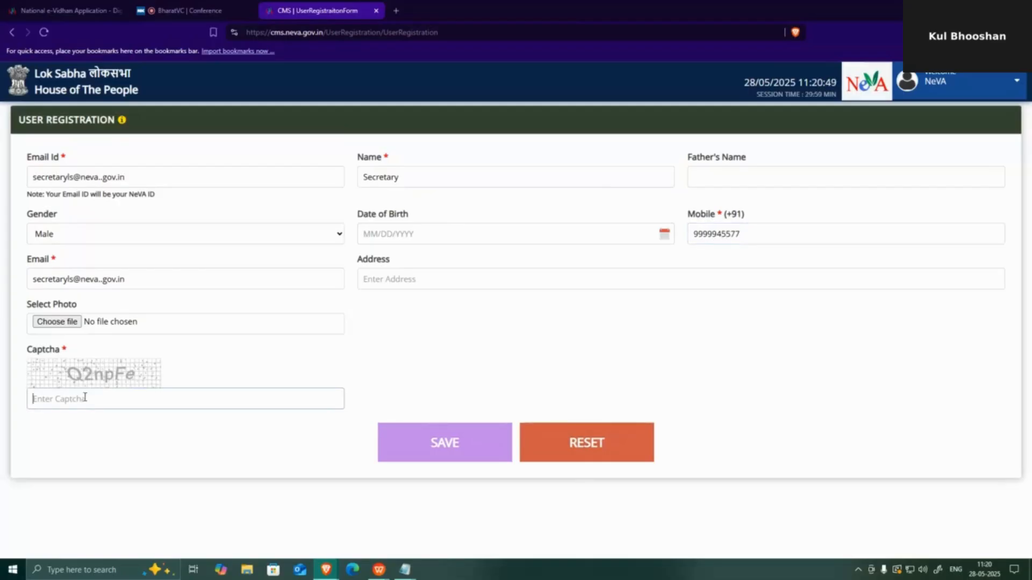
text(Q2npFe)
click(435, 449)
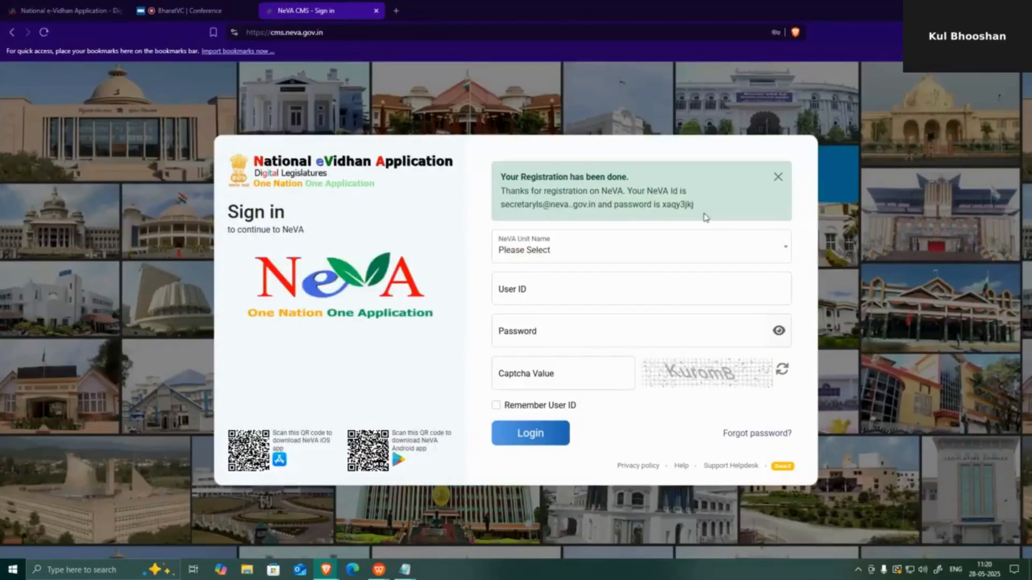
drag(694, 205, 503, 192)
key(ctrl+c)
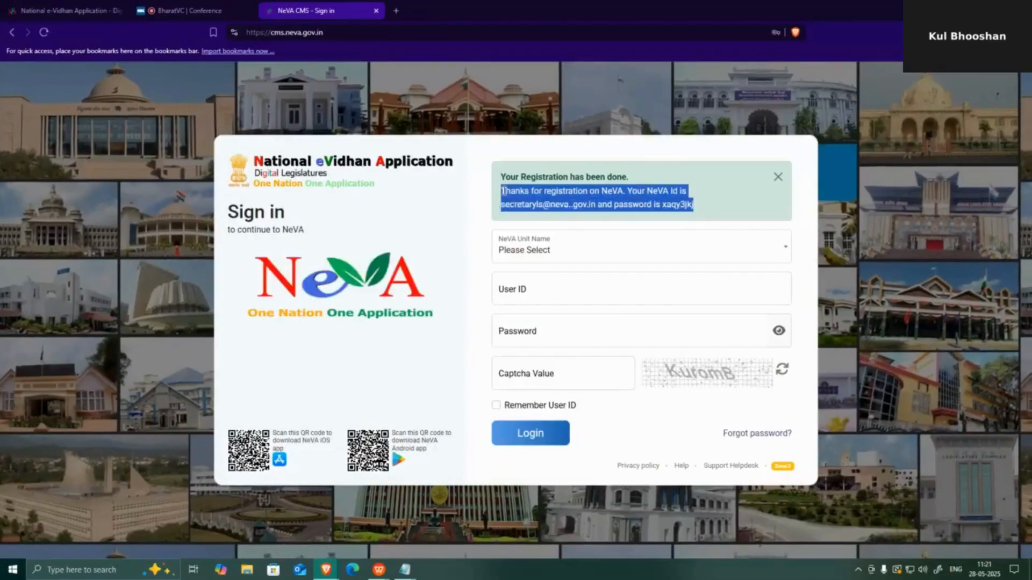
- Paste the Secretary registration message as line three in Notepad and select its NeVA ID
click(405, 569)
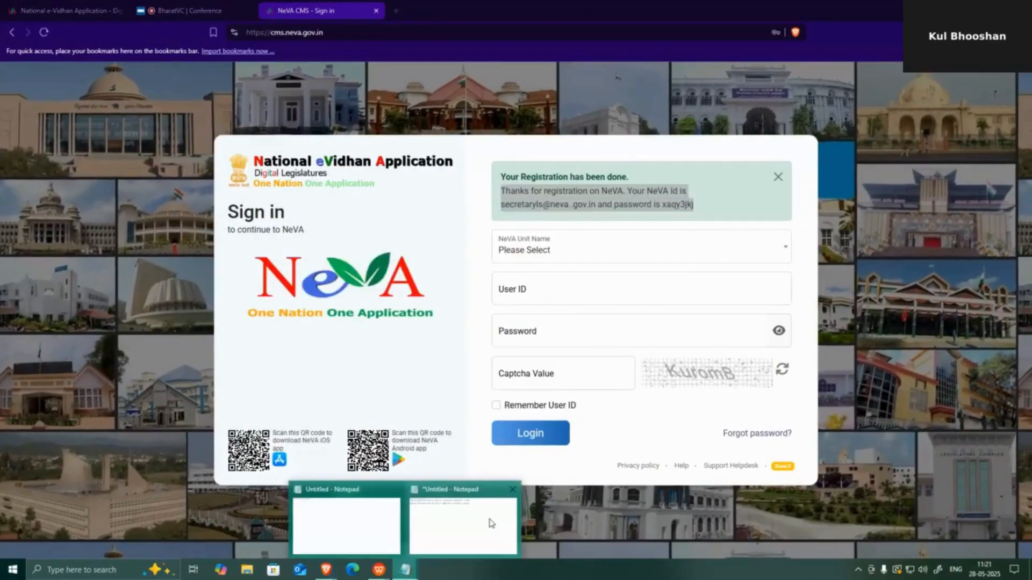
click(491, 523)
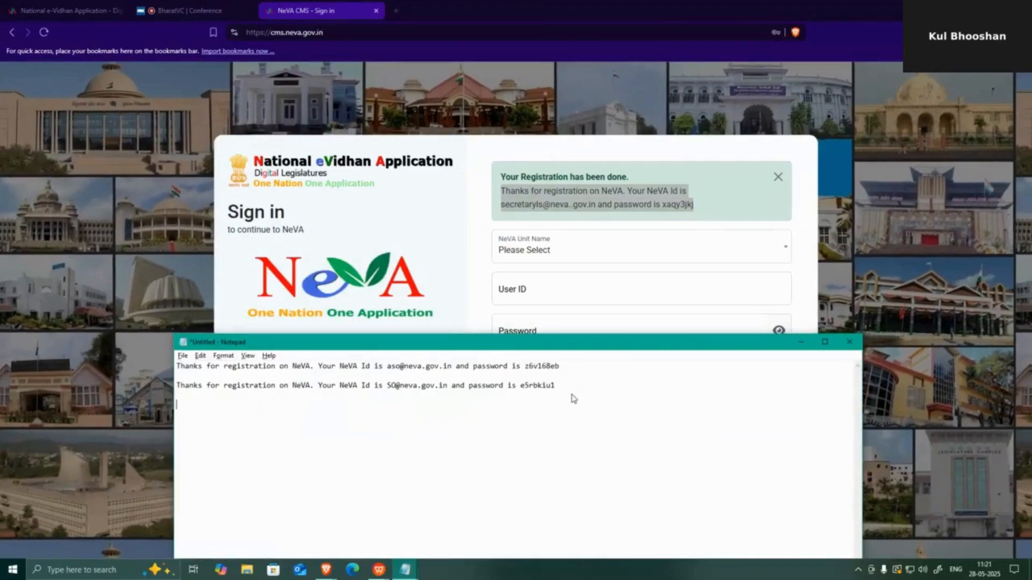
key(ctrl+v)
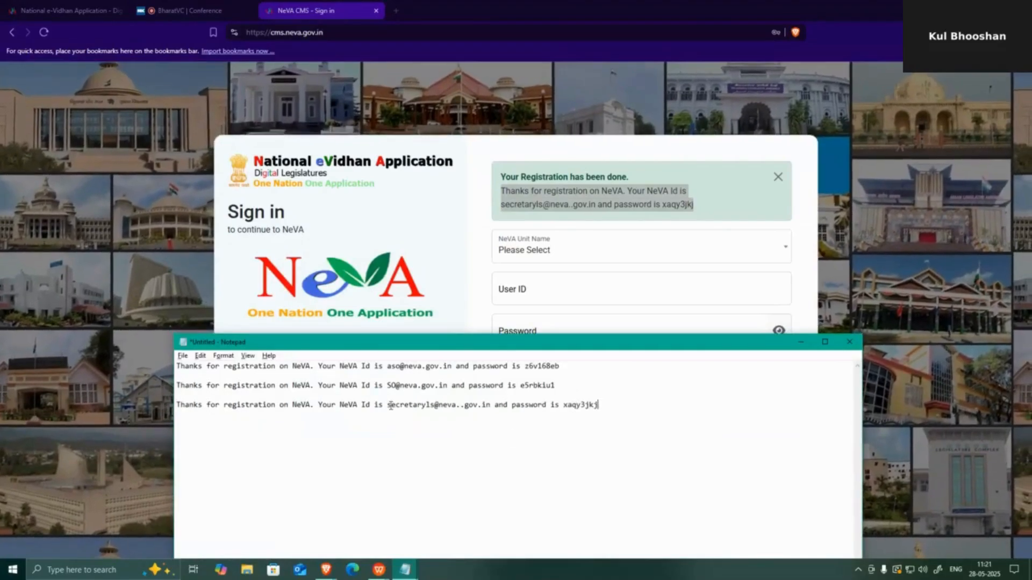
drag(390, 406, 493, 407)
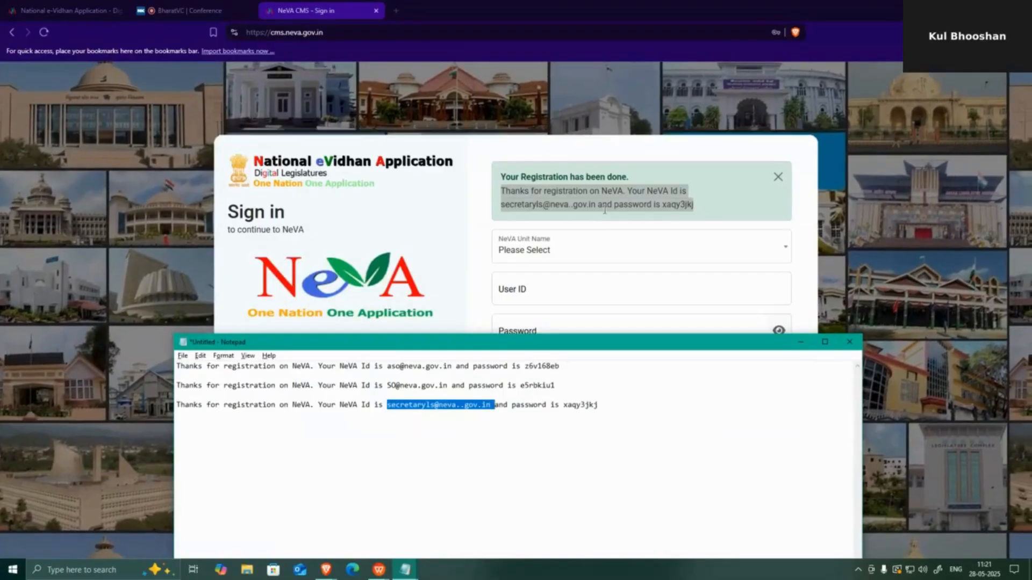
click(604, 210)
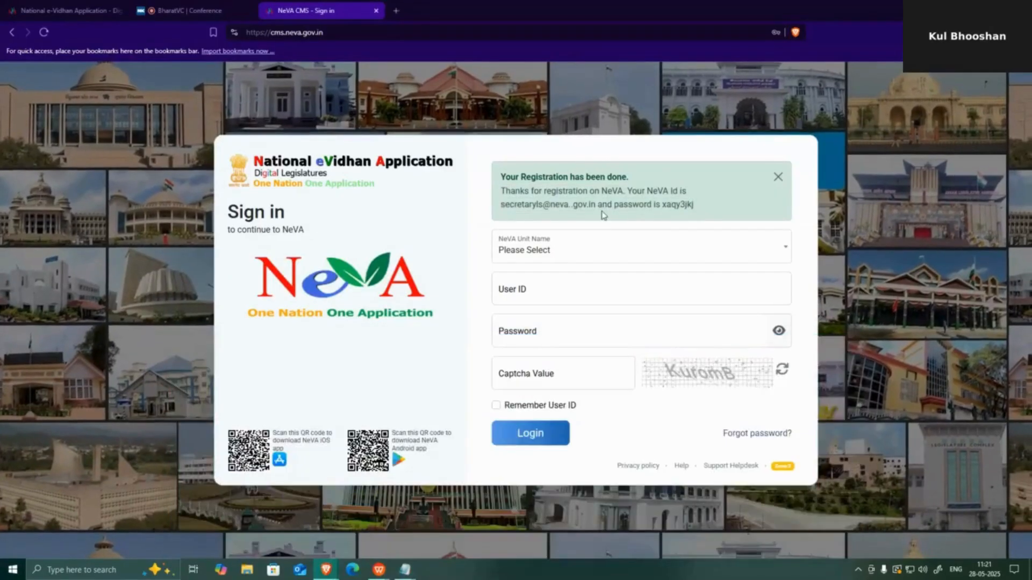
click(404, 570)
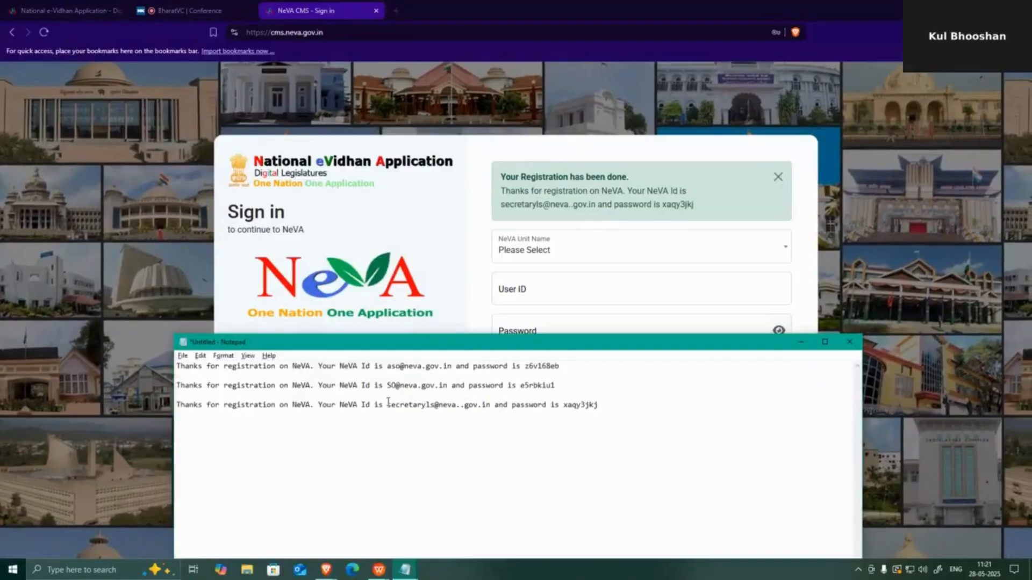
drag(388, 407, 489, 412)
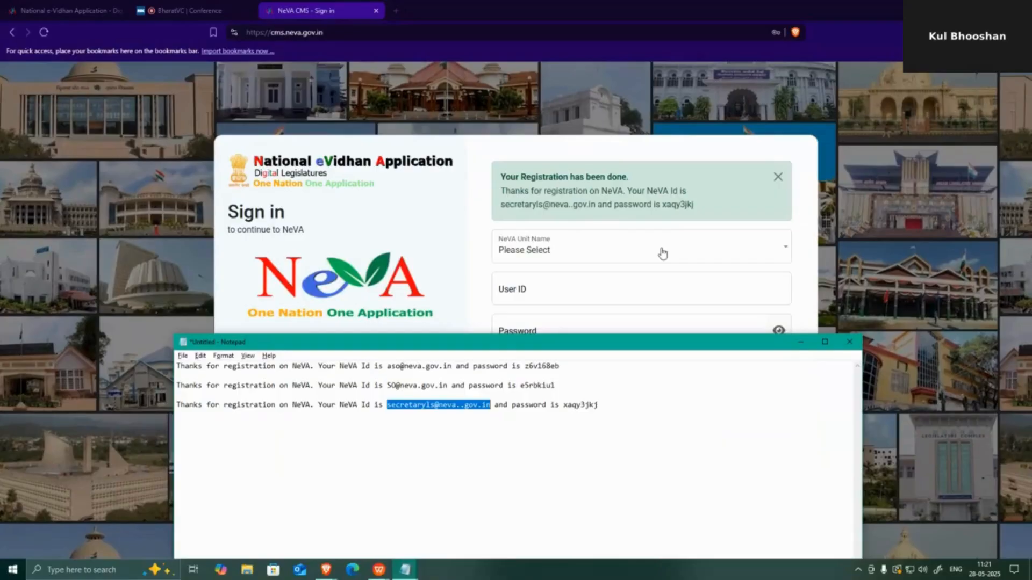
click(662, 253)
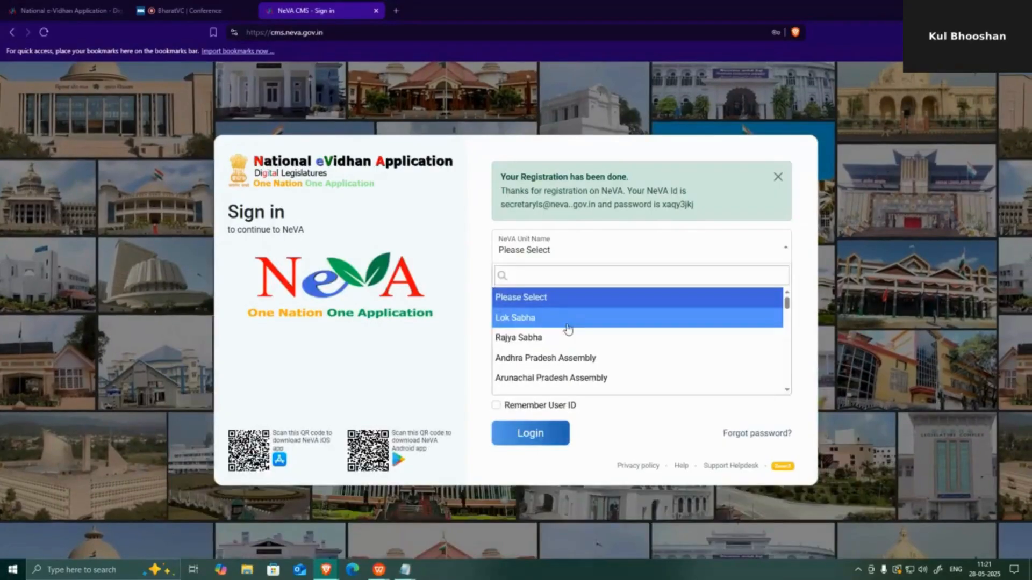
- Choose Lok Sabha, paste the new Secretary password, enter the captcha and log in
click(568, 318)
drag(662, 205, 695, 211)
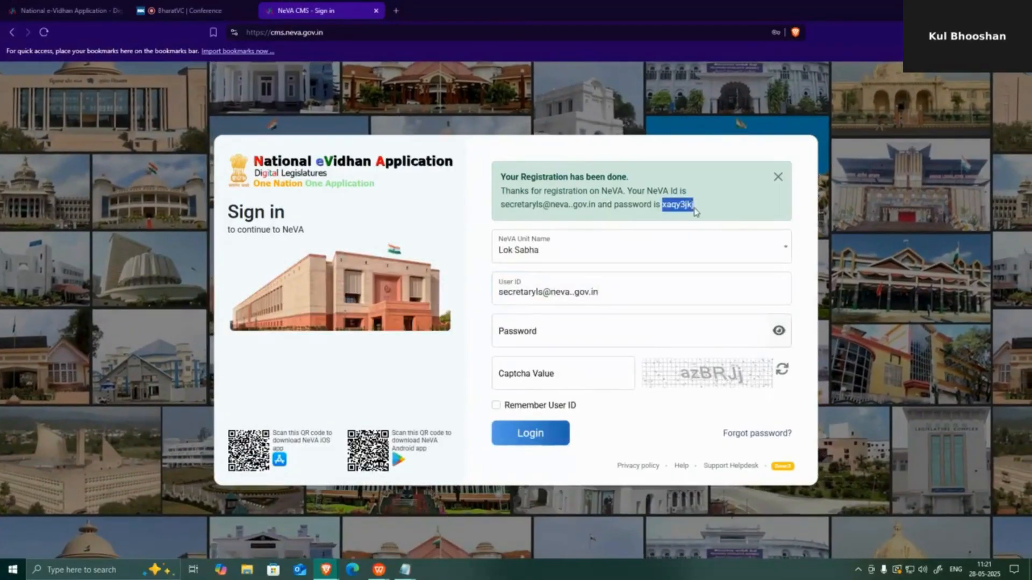
click(533, 344)
key(ctrl+v)
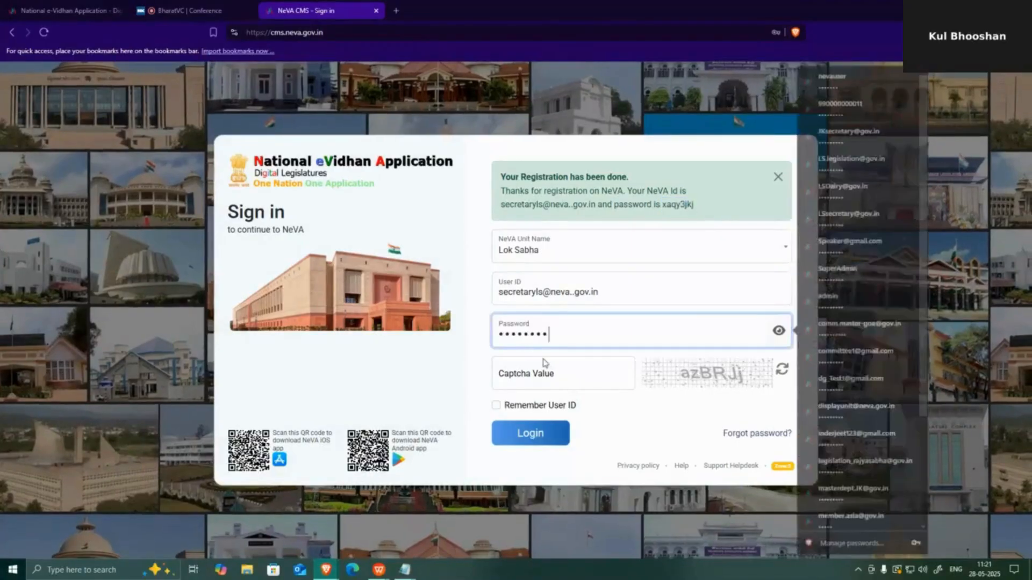
click(545, 374)
text(az)
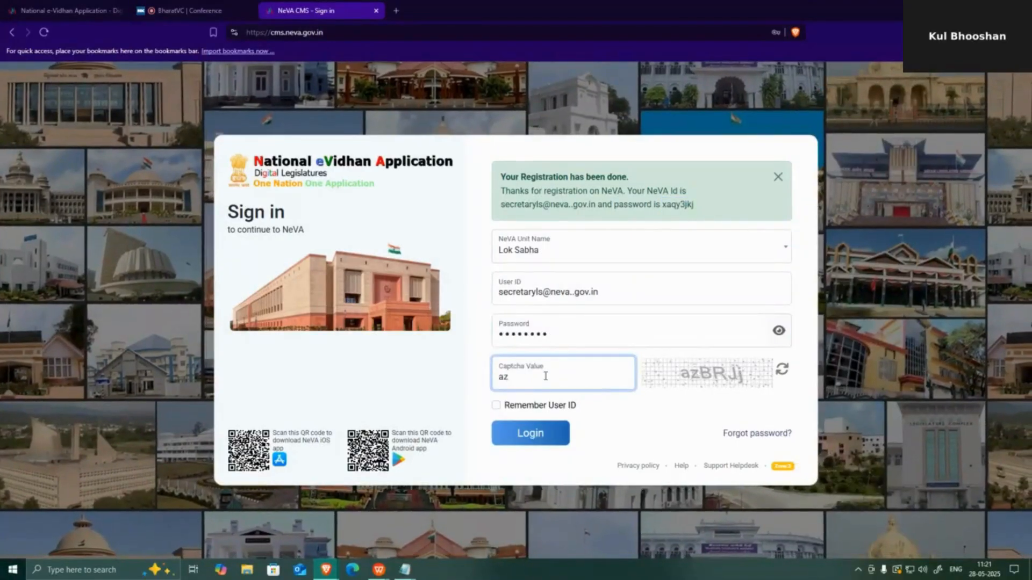
text(BRJj)
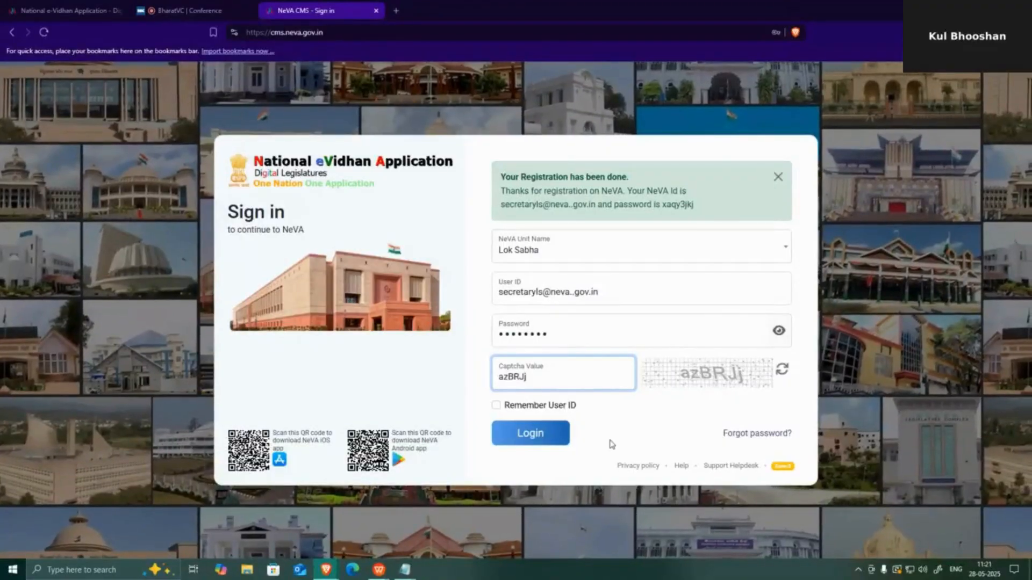
click(520, 440)
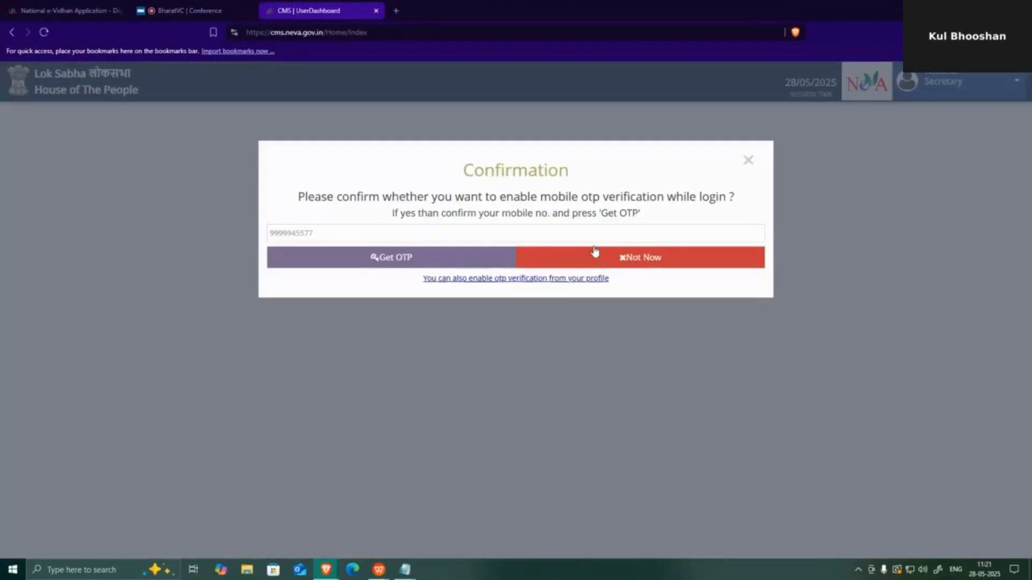
click(594, 252)
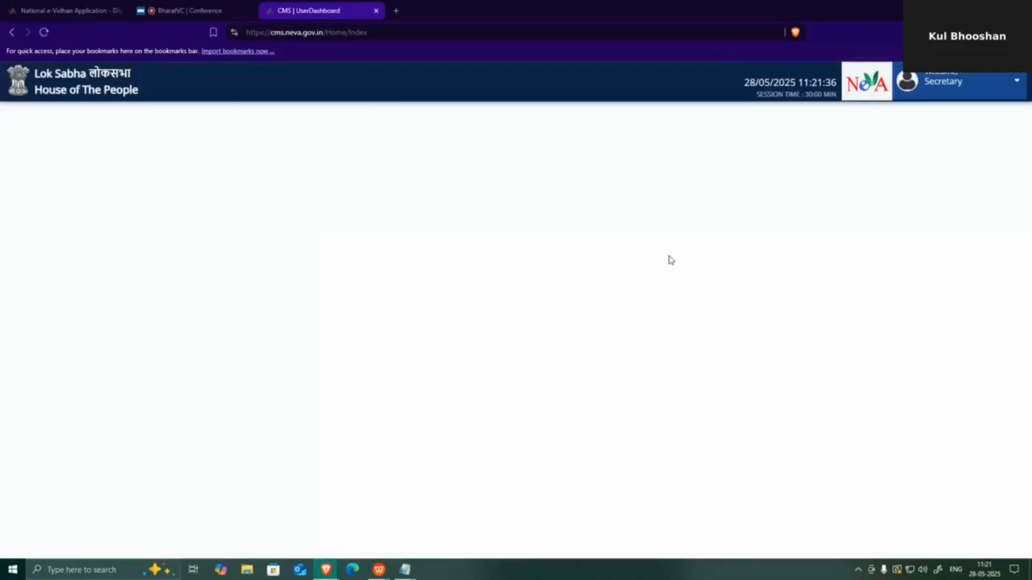
click(966, 76)
click(953, 146)
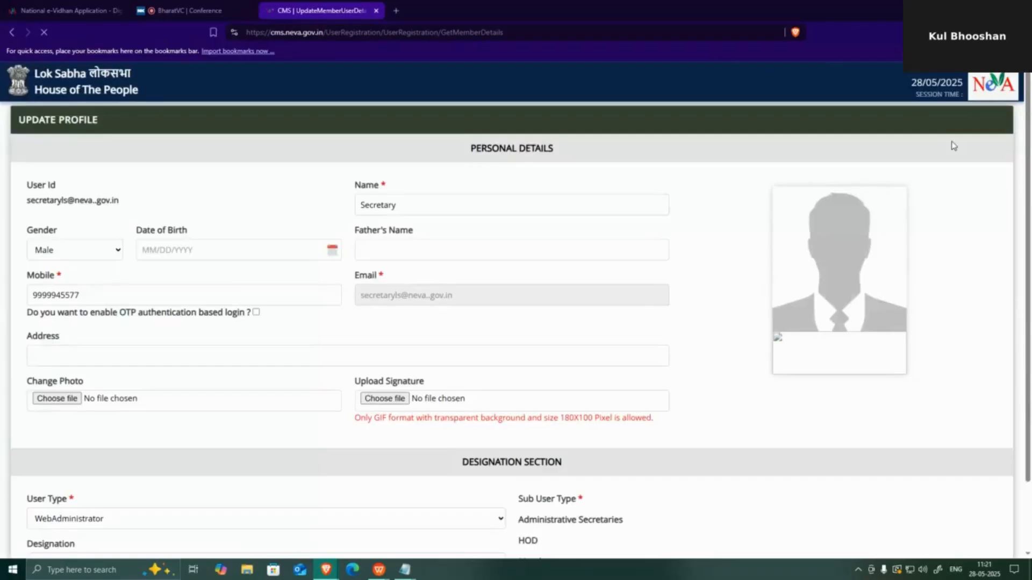
scroll(968, 191, down, 3)
scroll(806, 239, up, 2)
scroll(46, 500, down, 2)
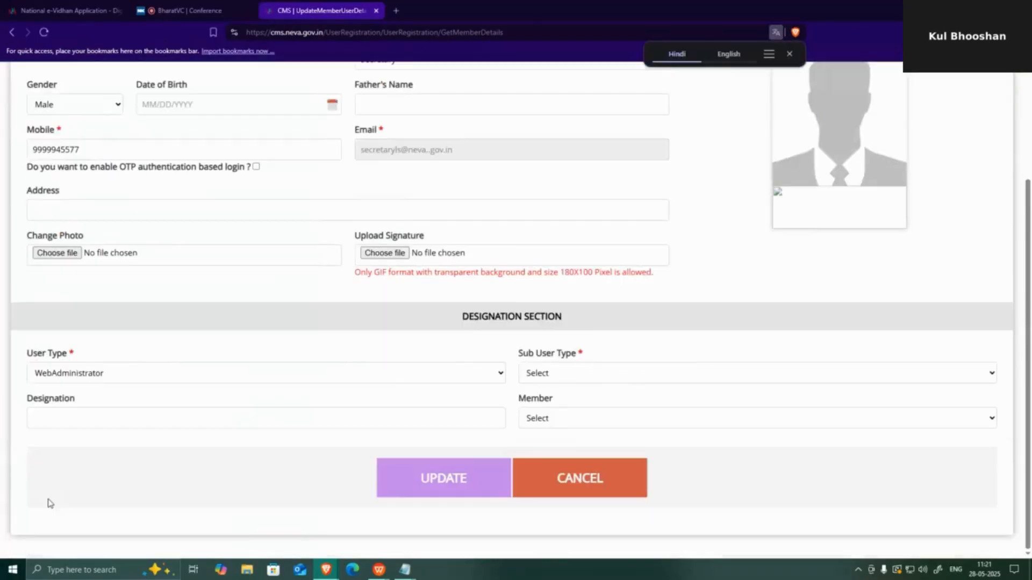
- Set User Type to Vidhan Sabha Secretariat and Sub User Type to Vidhan Sabha Secretary
click(206, 376)
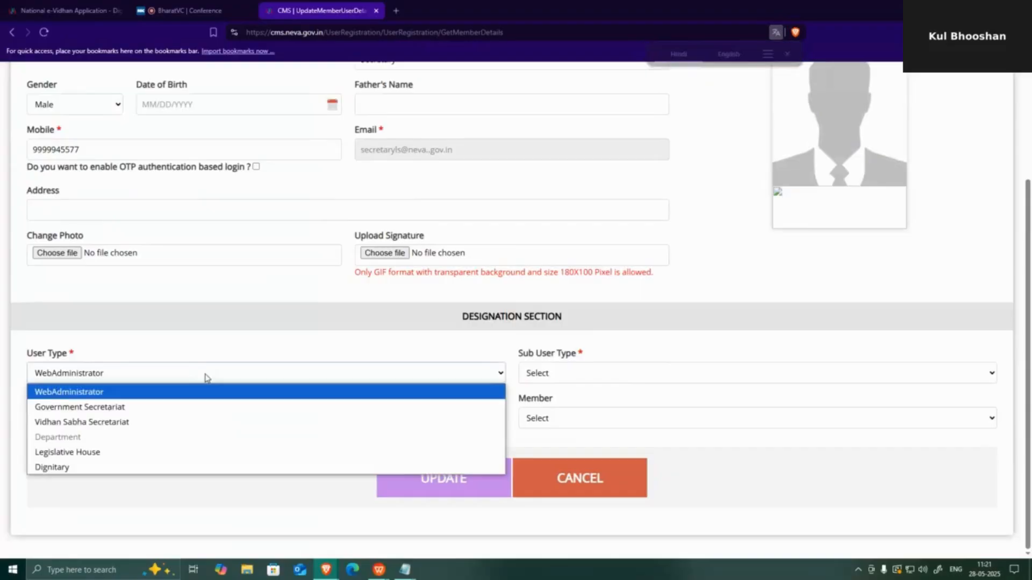
click(168, 423)
click(582, 373)
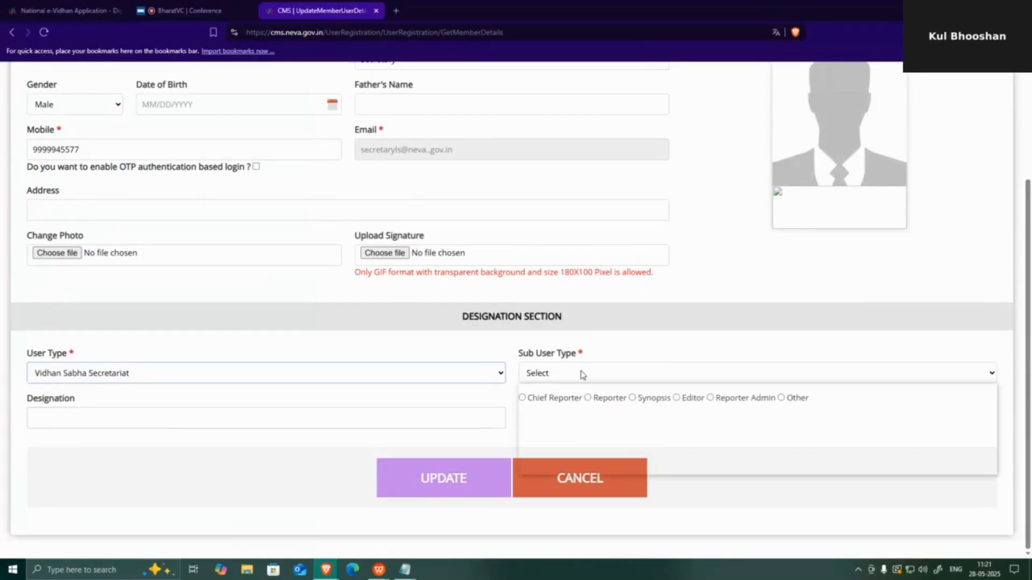
key(Escape)
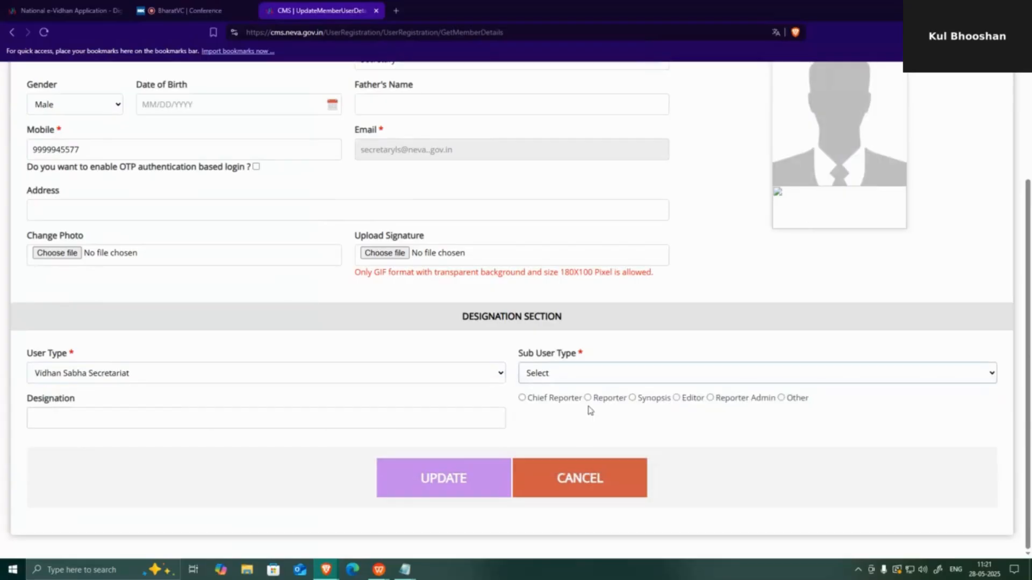
key(Down)
scroll(589, 415, down, 1)
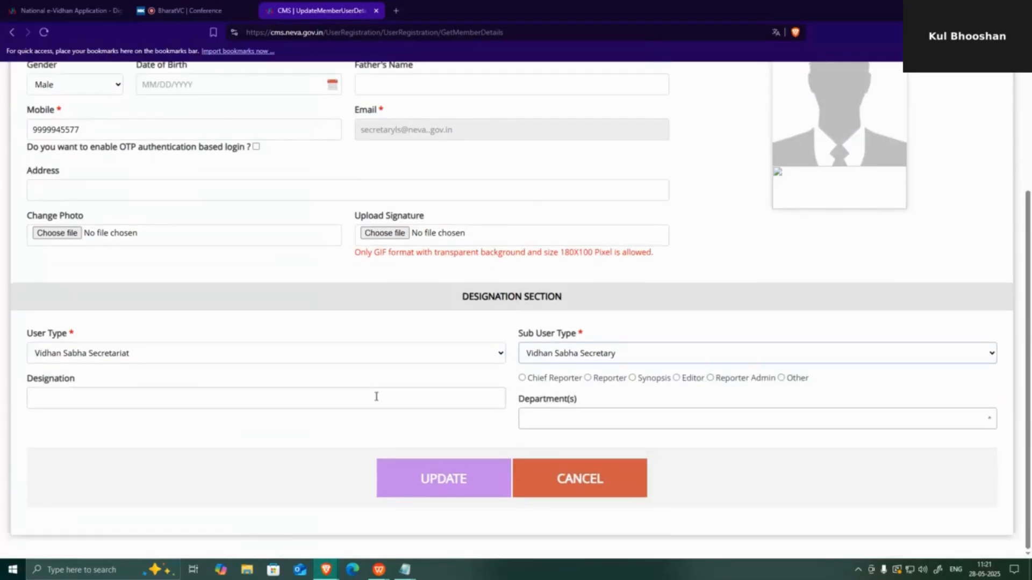
- Enter Secretary as the designation
click(132, 398)
text(Se)
key(BackSpace)
key(BackSpace)
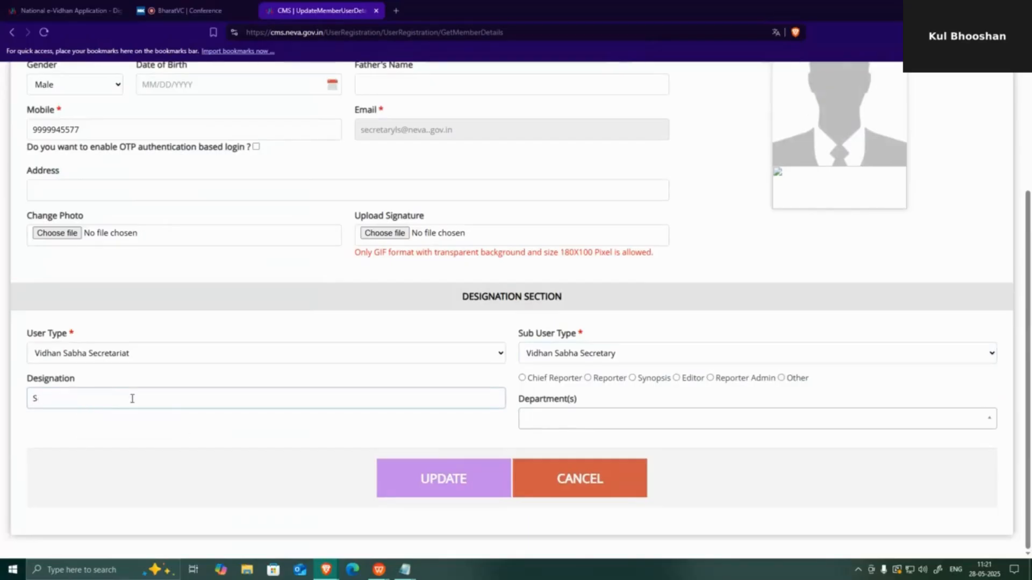
text(Assi)
key(BackSpace)
key(BackSpace)
key(BackSpace)
key(BackSpace)
text(Secretary)
- Update the Secretary profile and log out of the account
click(429, 483)
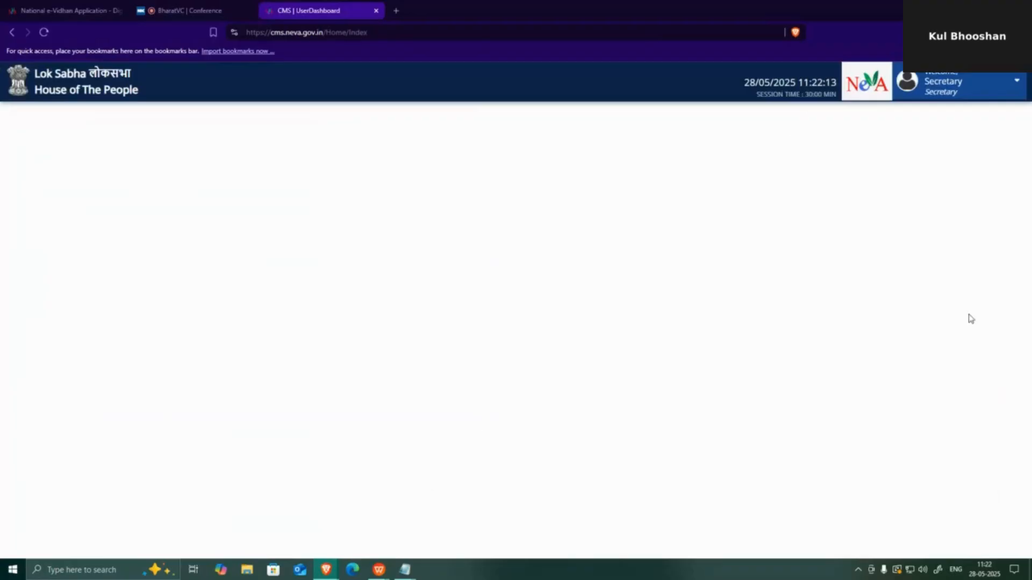
click(953, 92)
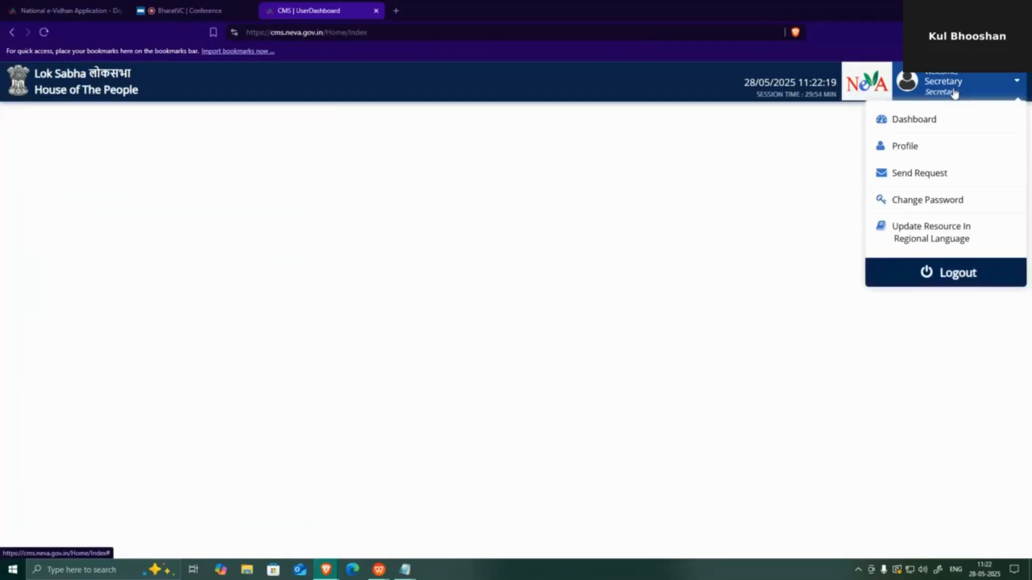
click(968, 275)
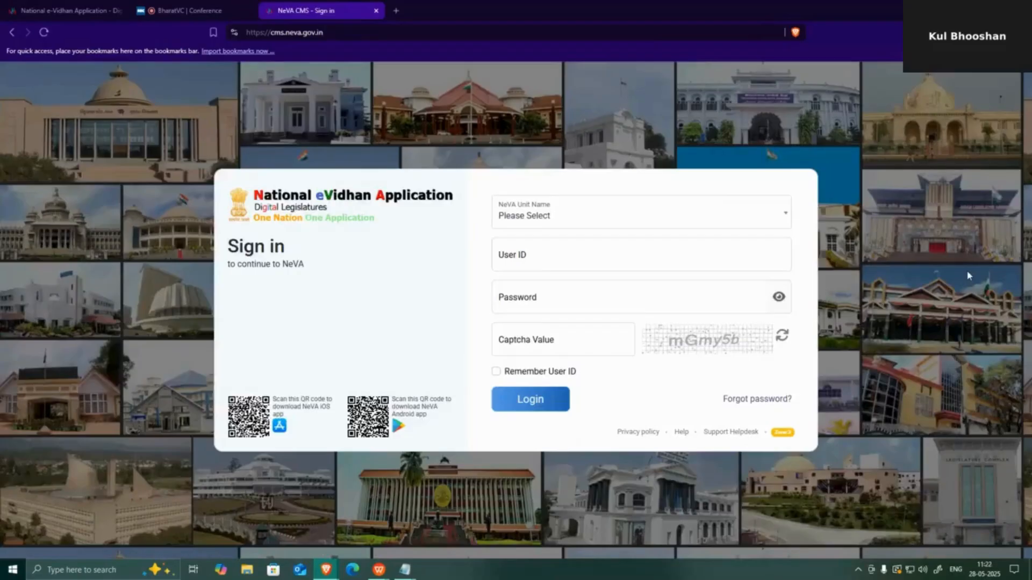
click(589, 218)
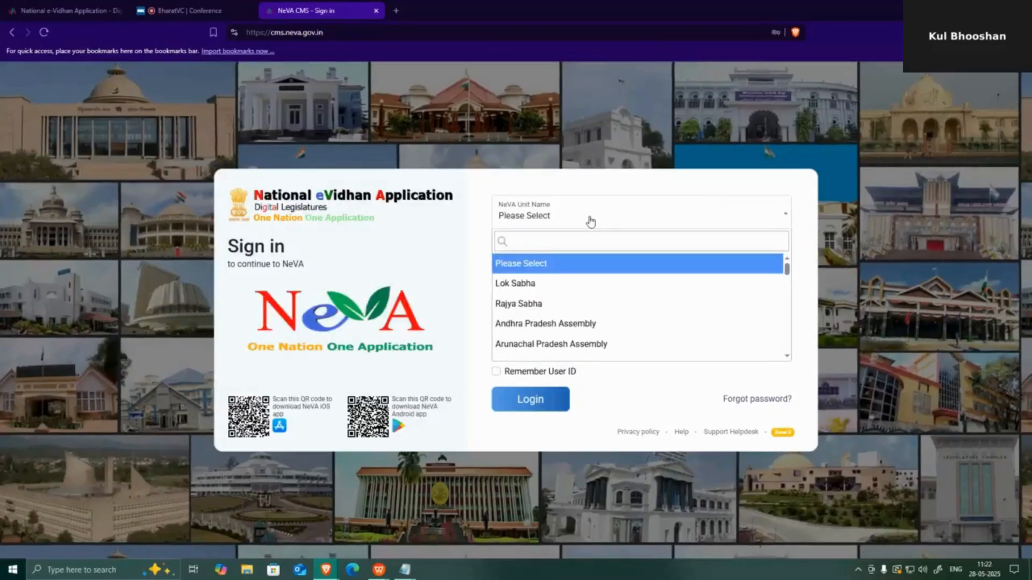
- Try signing in to Lok Sabha as SuperAdmin with the password and captcha
click(525, 292)
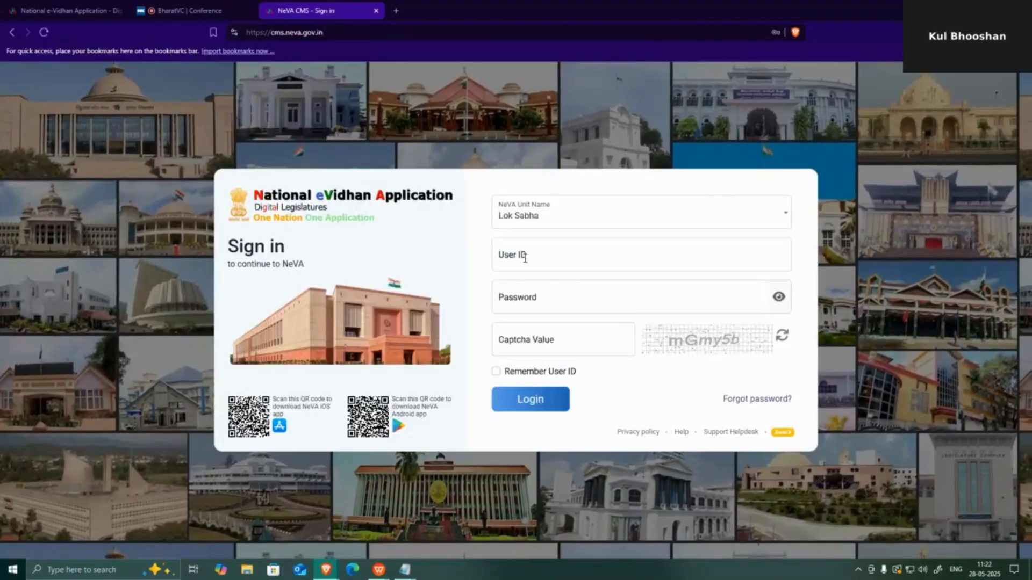
click(525, 256)
text(Su)
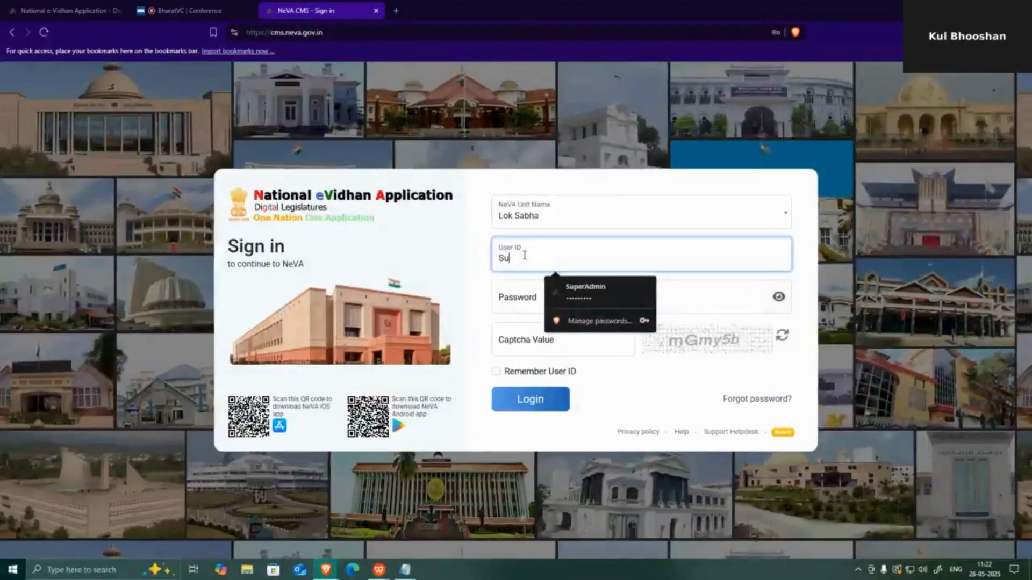
text(pe)
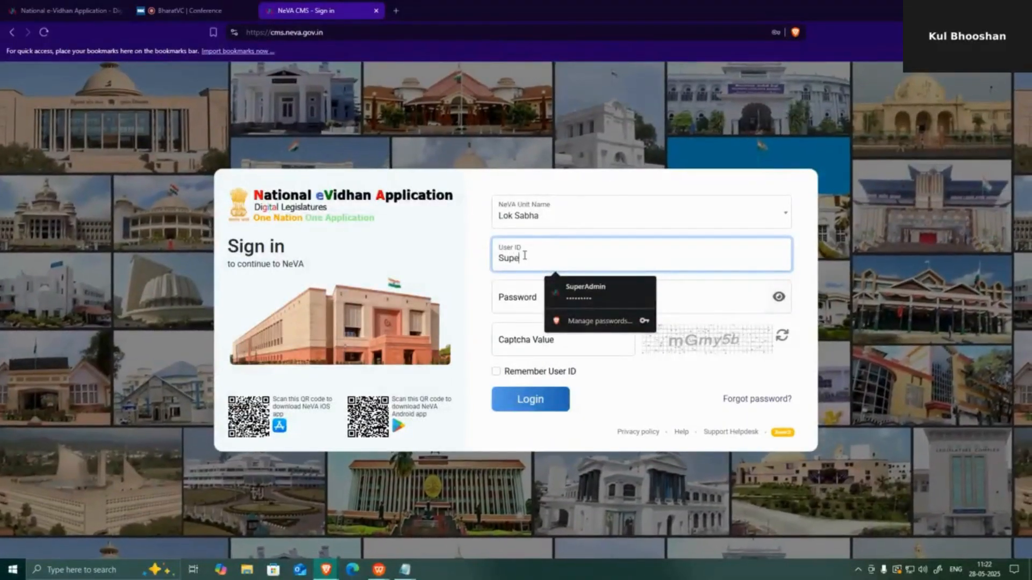
text(rAdmin)
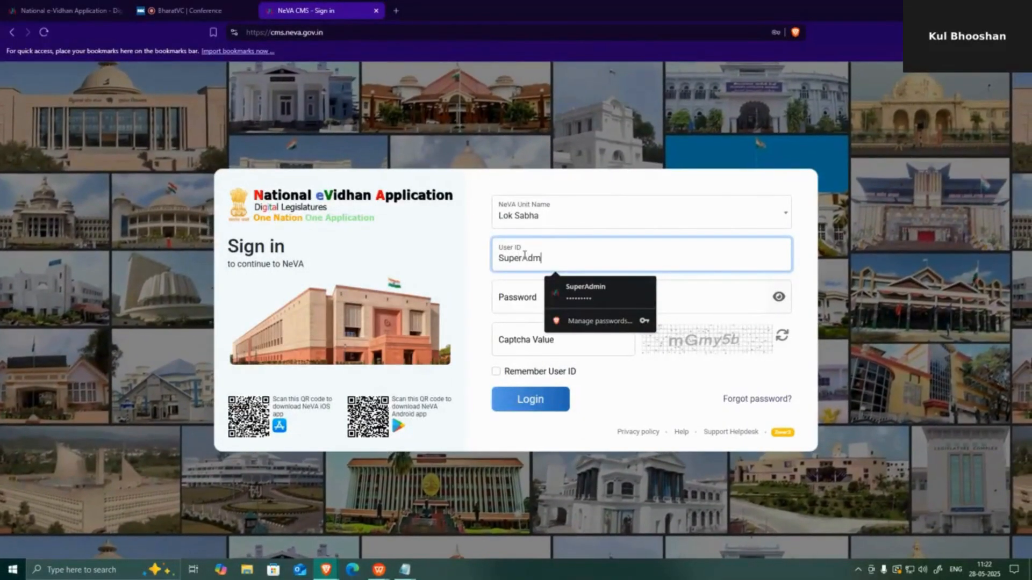
click(507, 303)
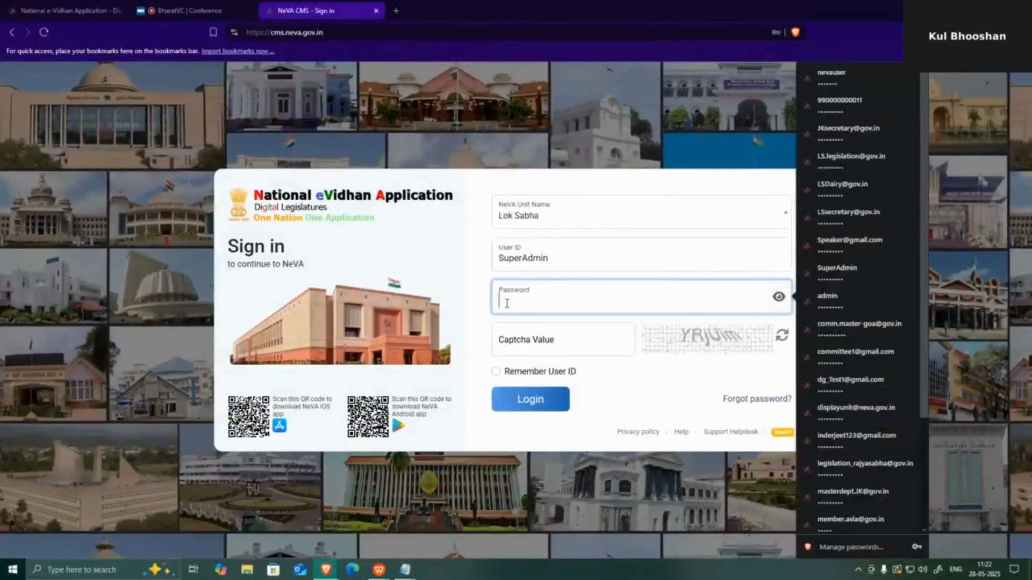
text(••••••••••)
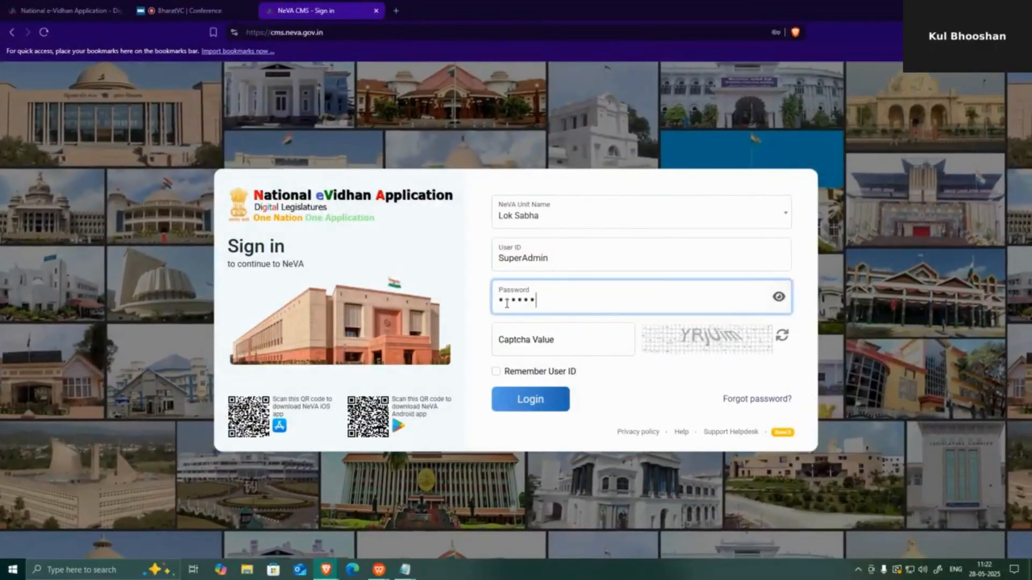
click(559, 350)
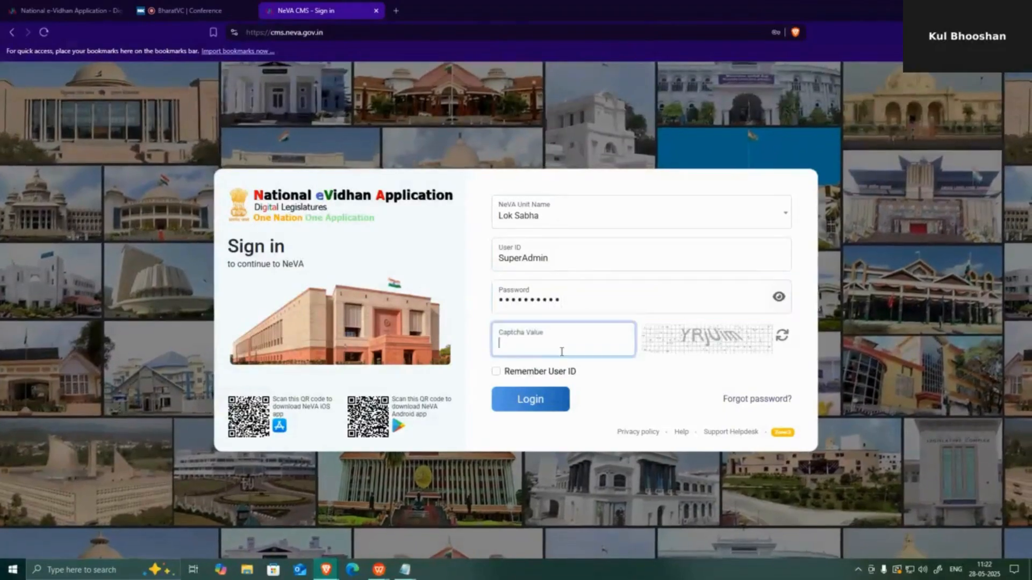
text(Y)
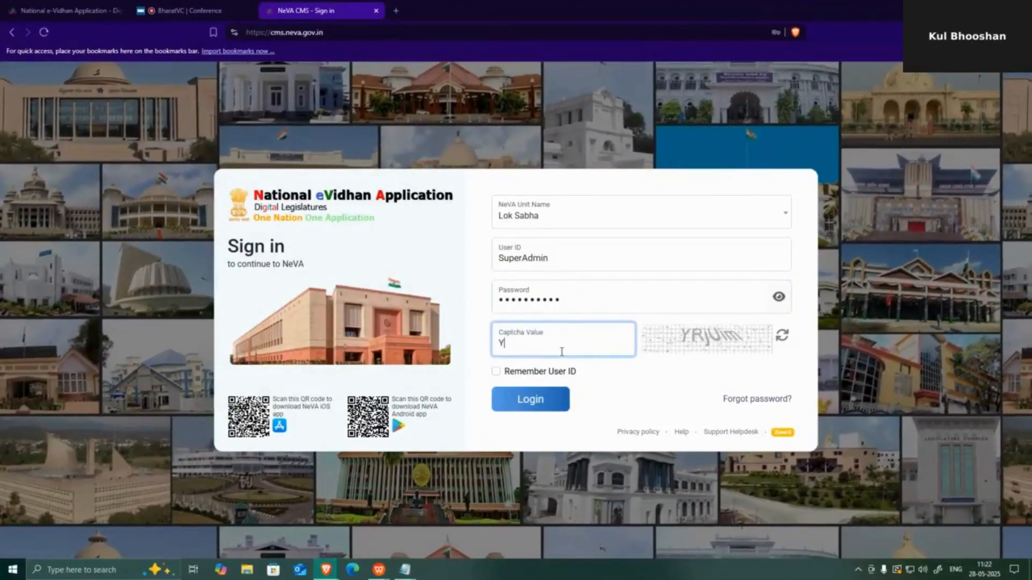
text(Rju)
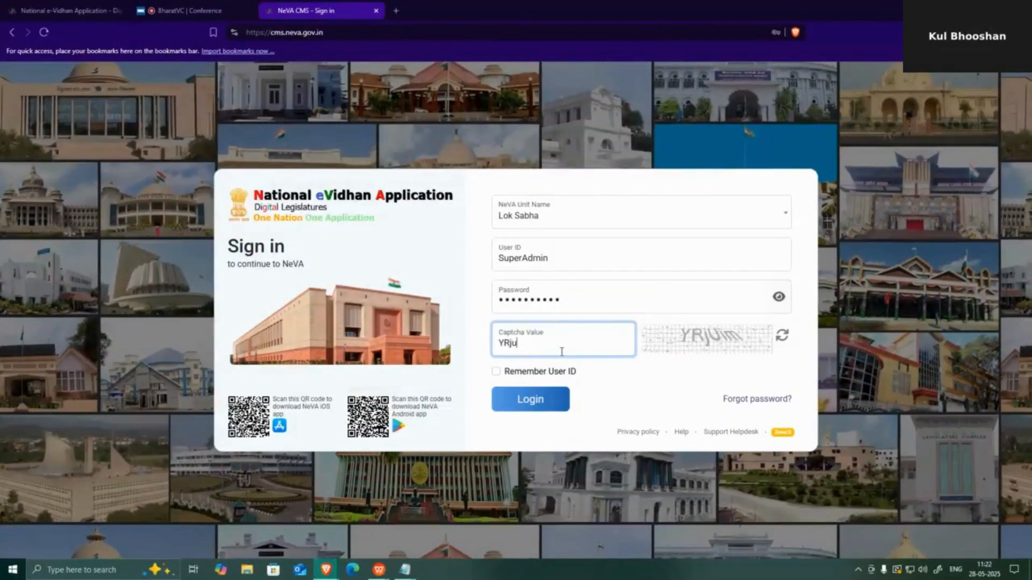
text(im)
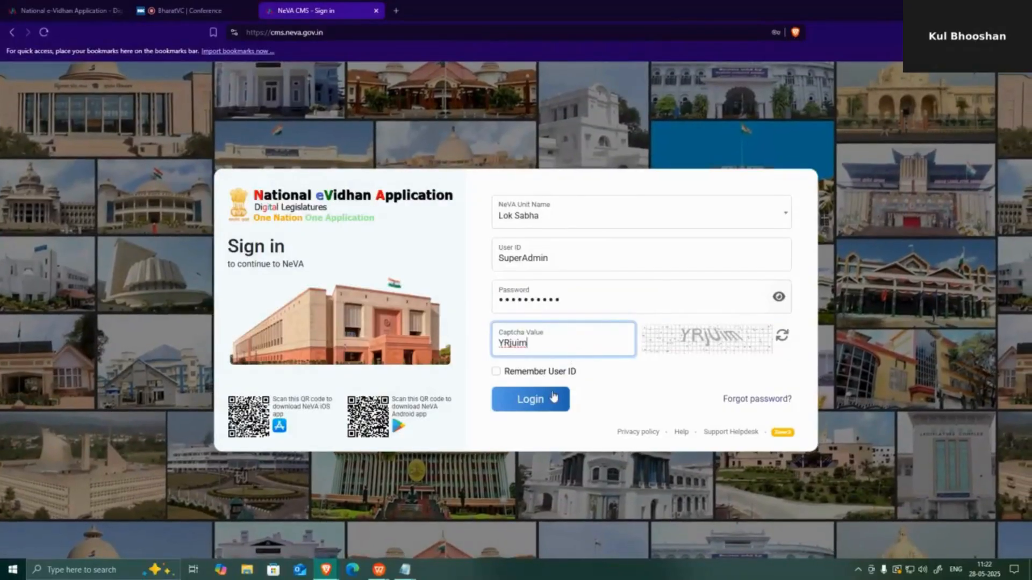
click(541, 394)
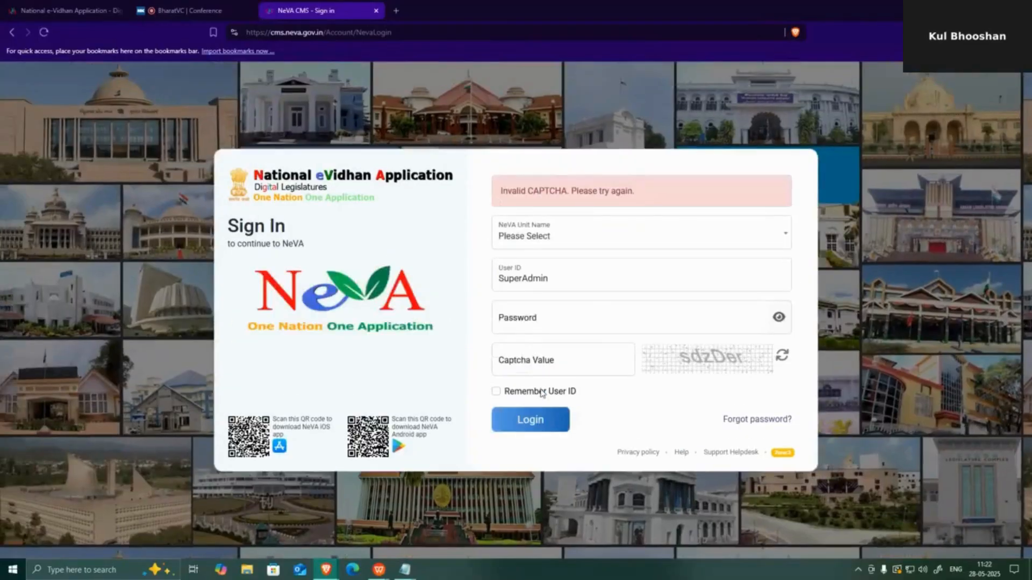
- After the captcha error, reselect Lok Sabha, re-enter the password and captcha, and log in again
click(532, 236)
click(533, 305)
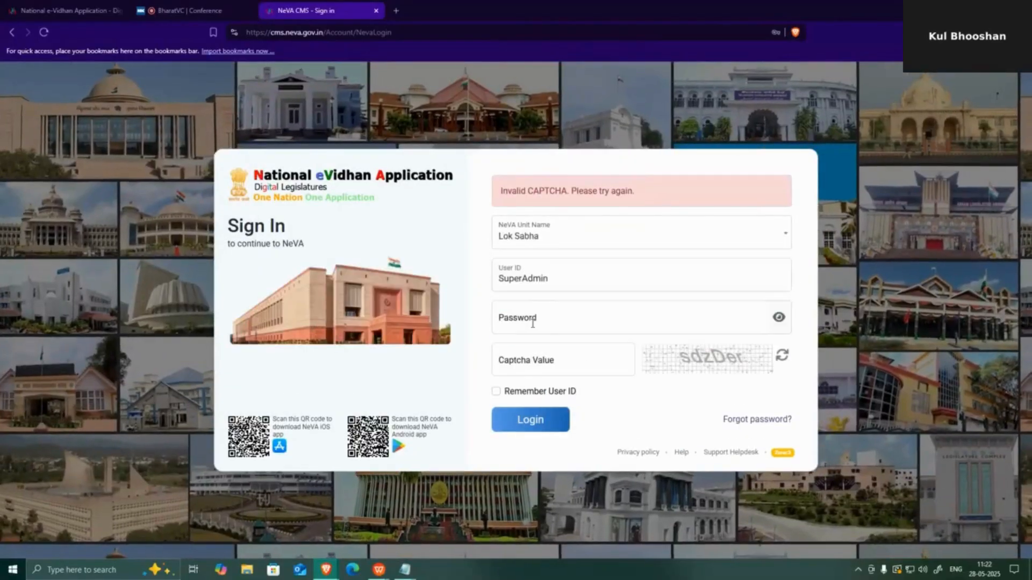
click(533, 322)
text(******)
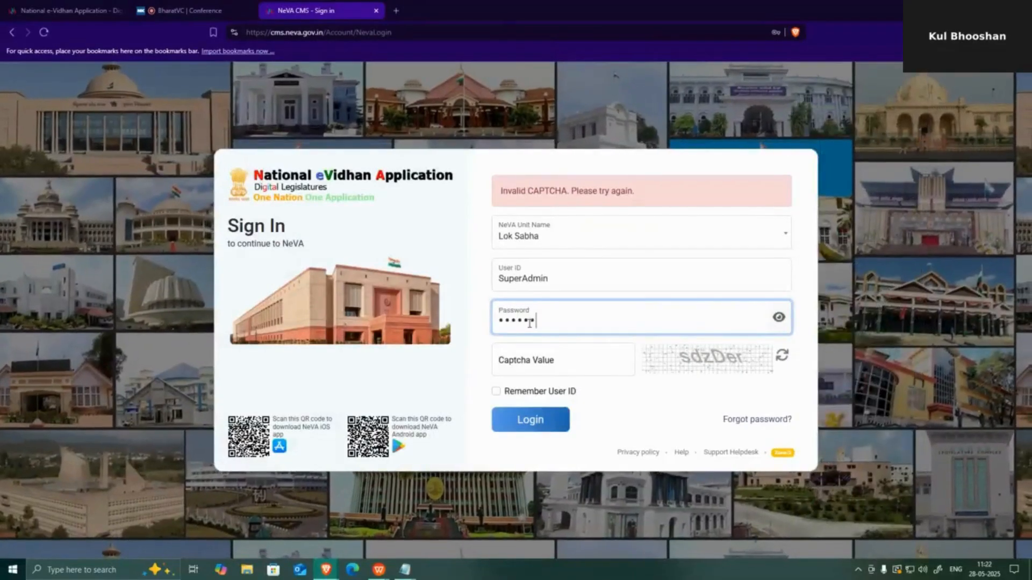
text(*****)
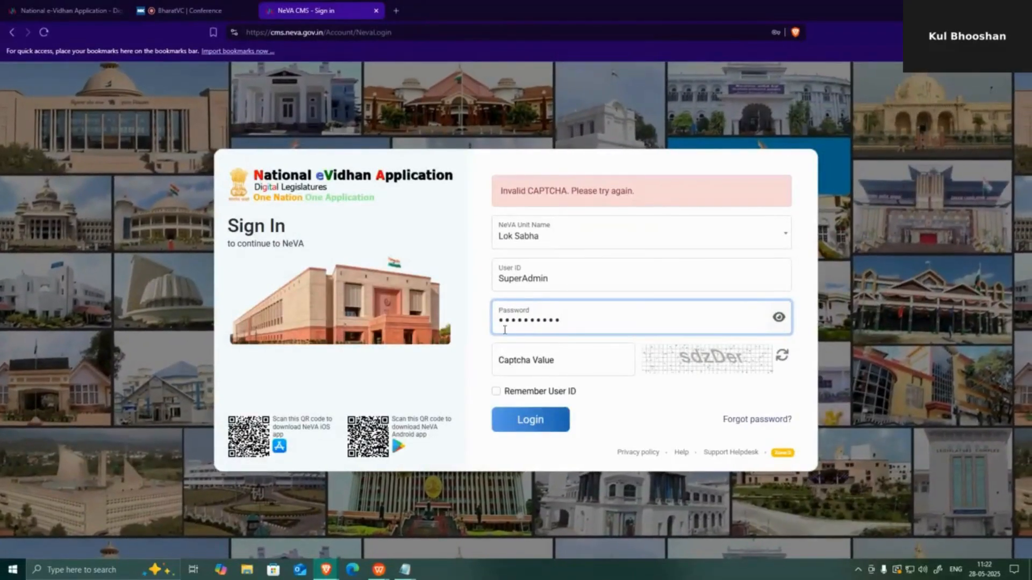
click(527, 366)
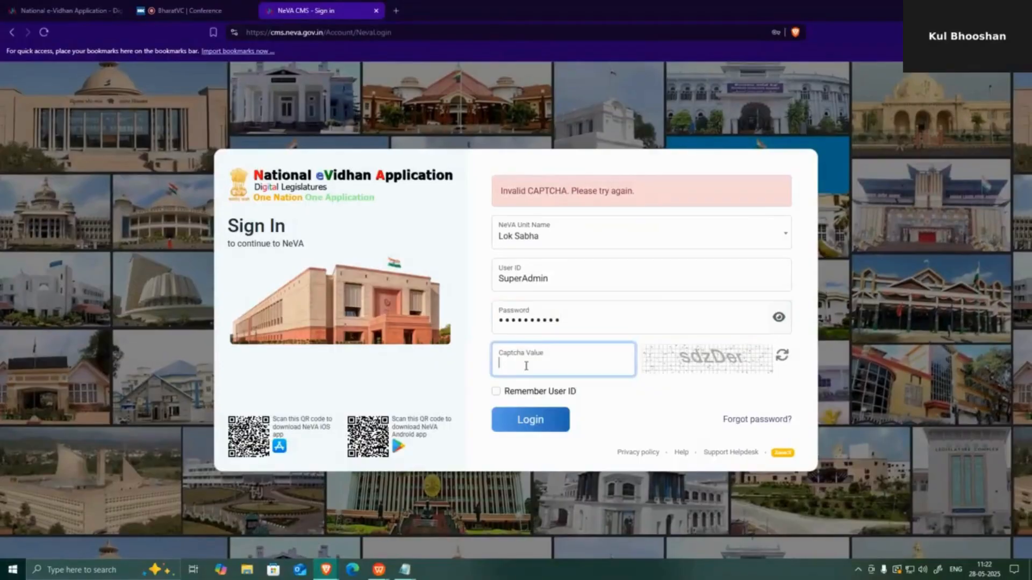
text(sdz)
text(D)
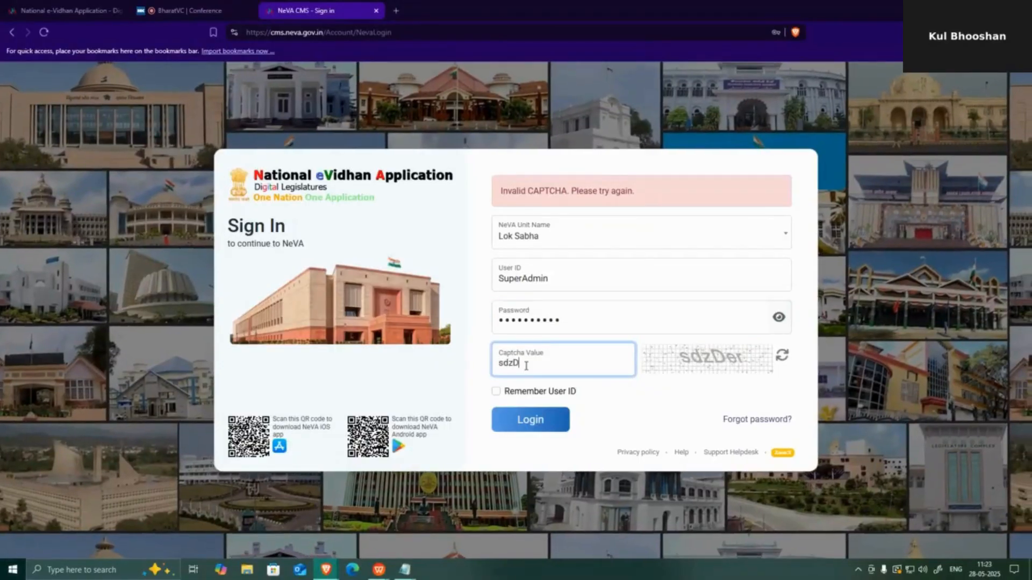
text(er)
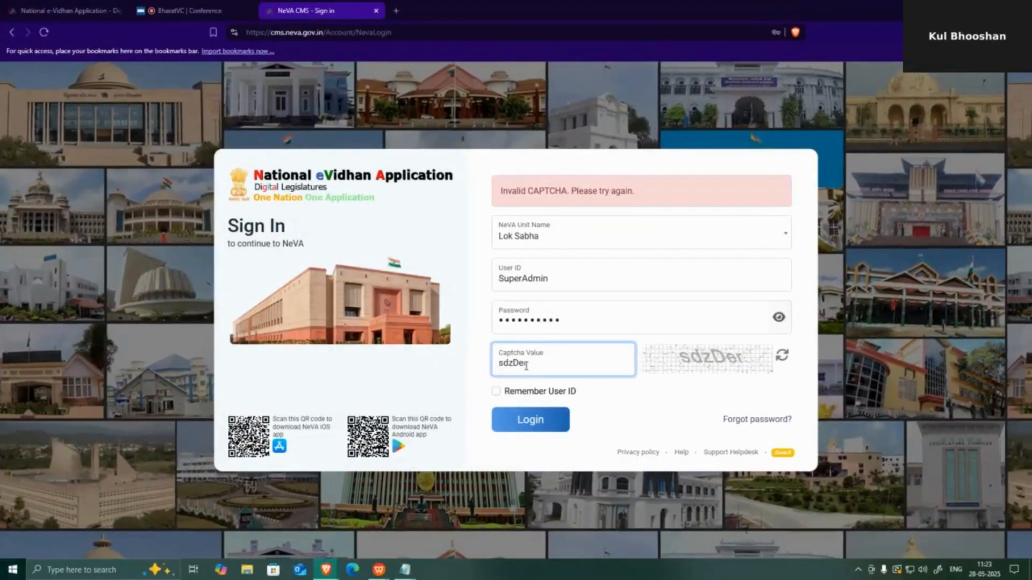
click(530, 420)
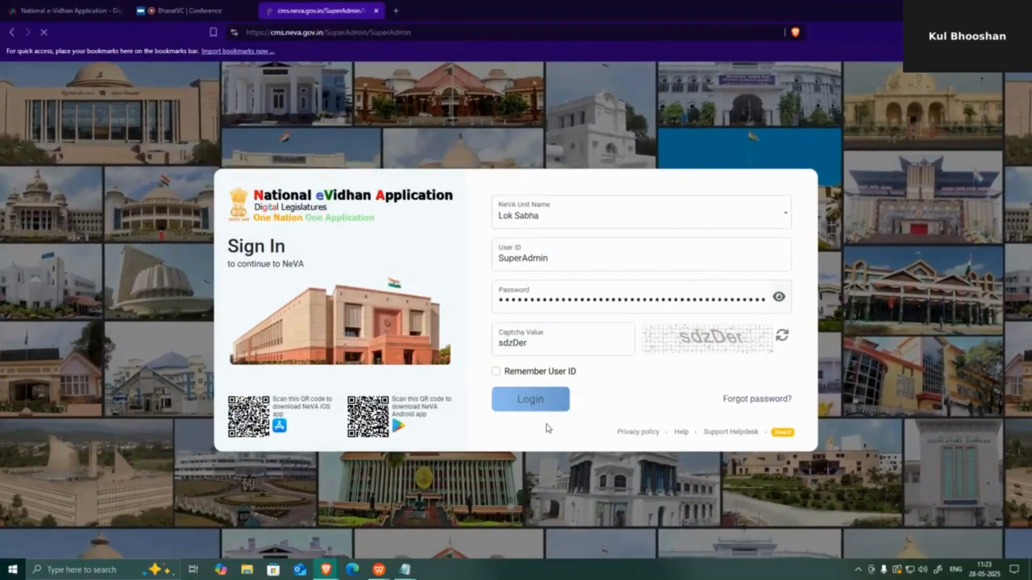
- Open Access Control > Assign Role
scroll(330, 287, down, 1)
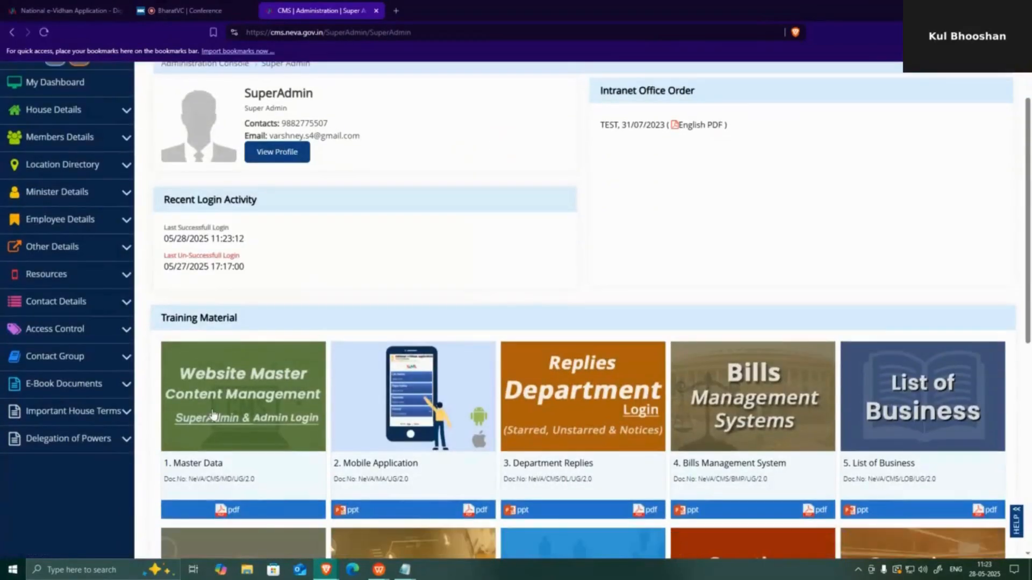
click(127, 335)
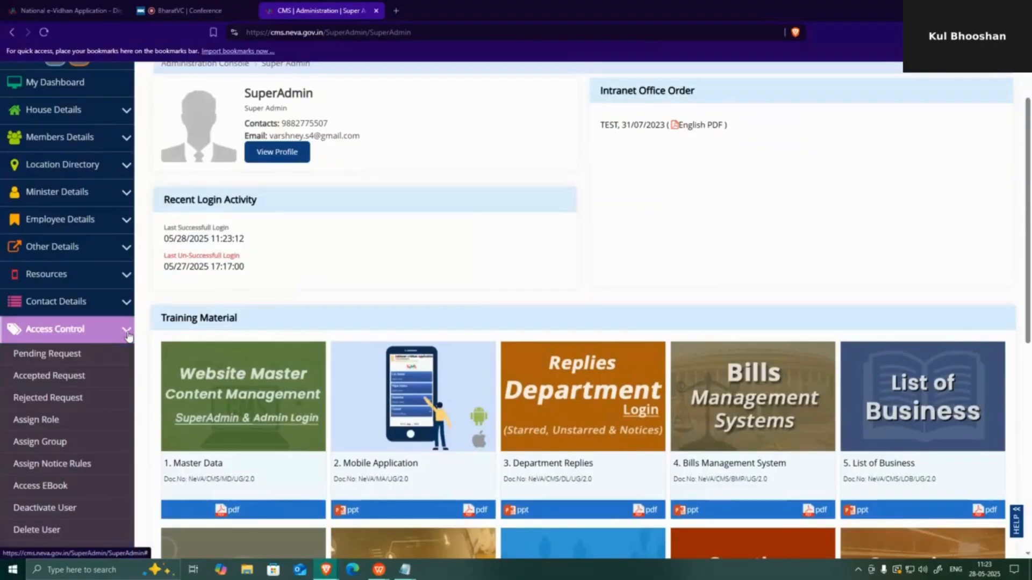
scroll(88, 424, down, 1)
scroll(93, 455, down, 1)
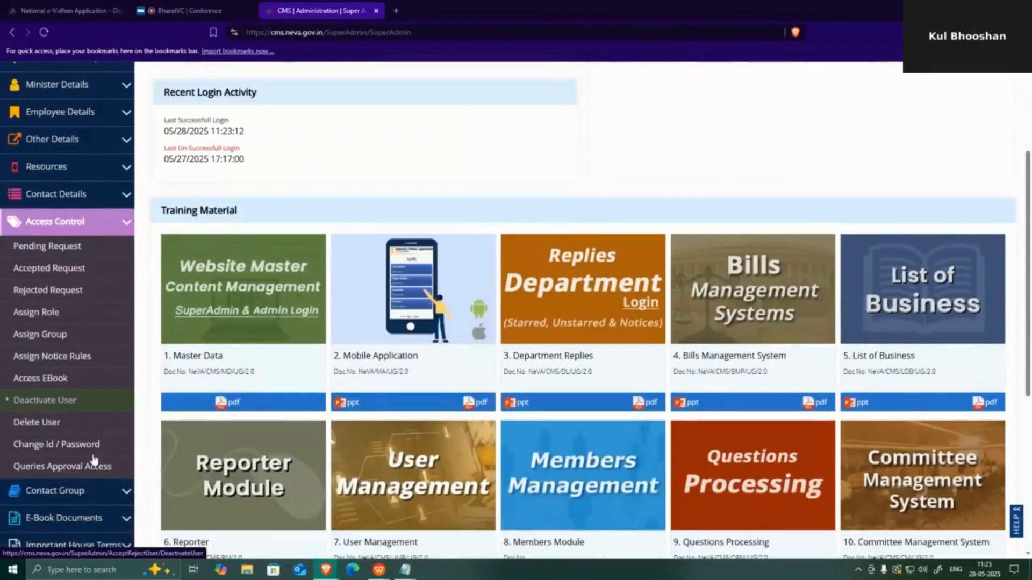
click(45, 319)
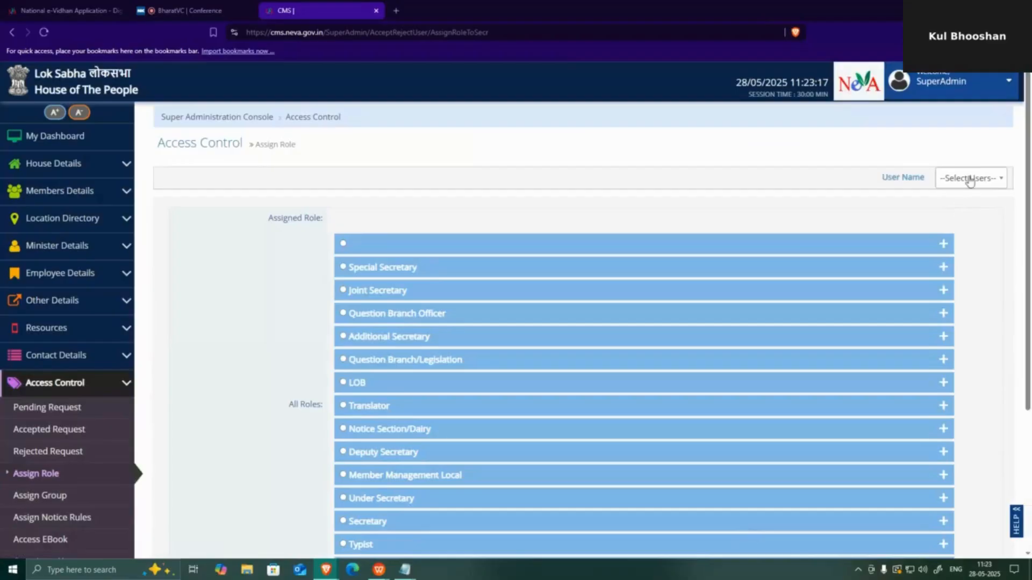
- Search the User Name list for the new Secretary account and select it
click(967, 178)
text(secre)
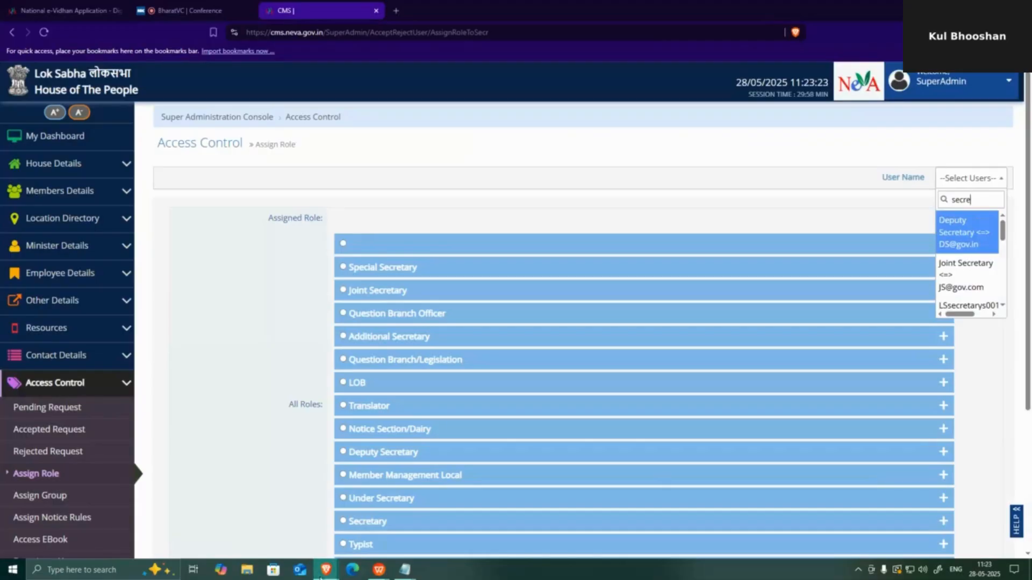
mouse_move(408, 574)
click(444, 520)
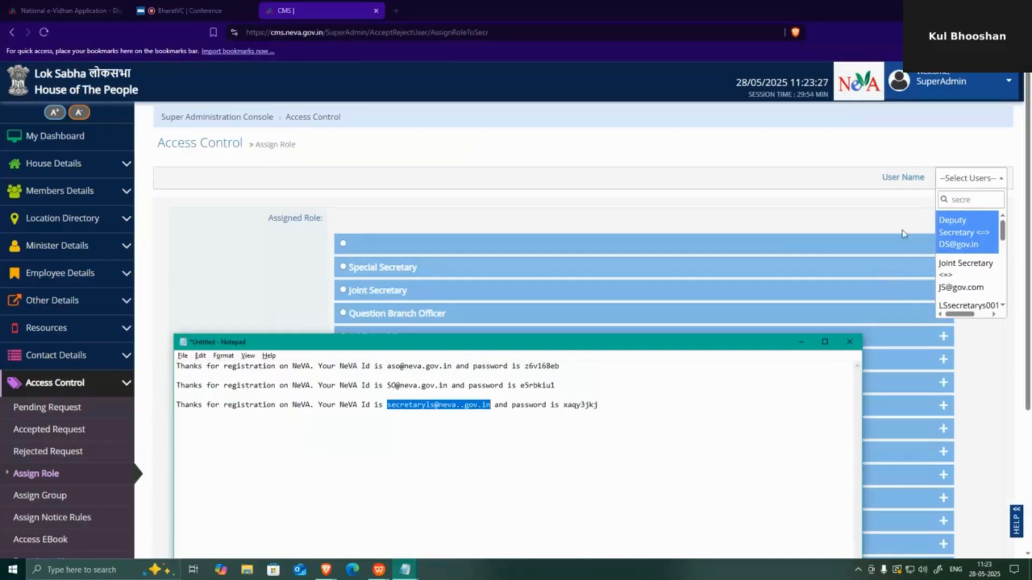
click(981, 197)
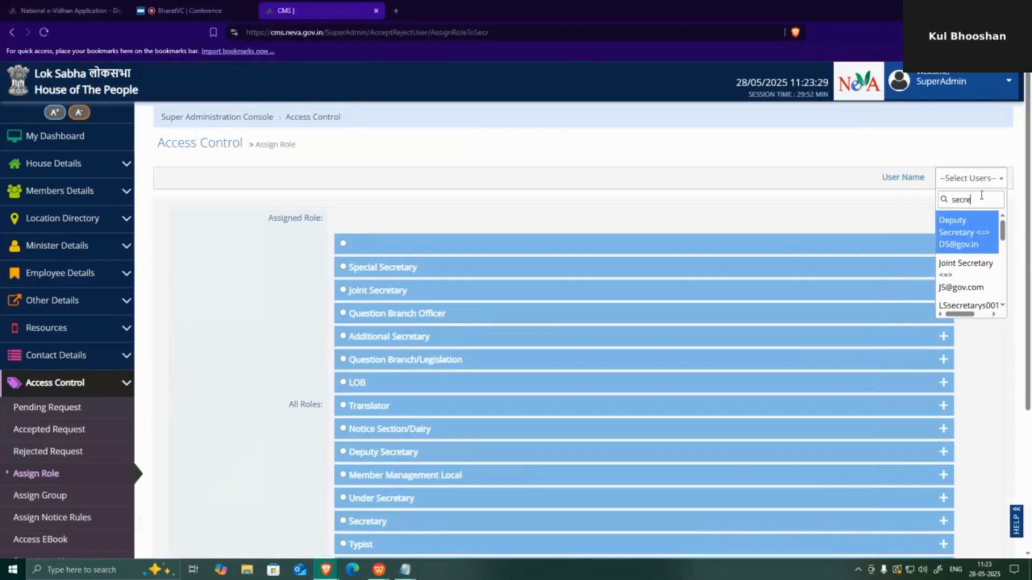
text(taryls)
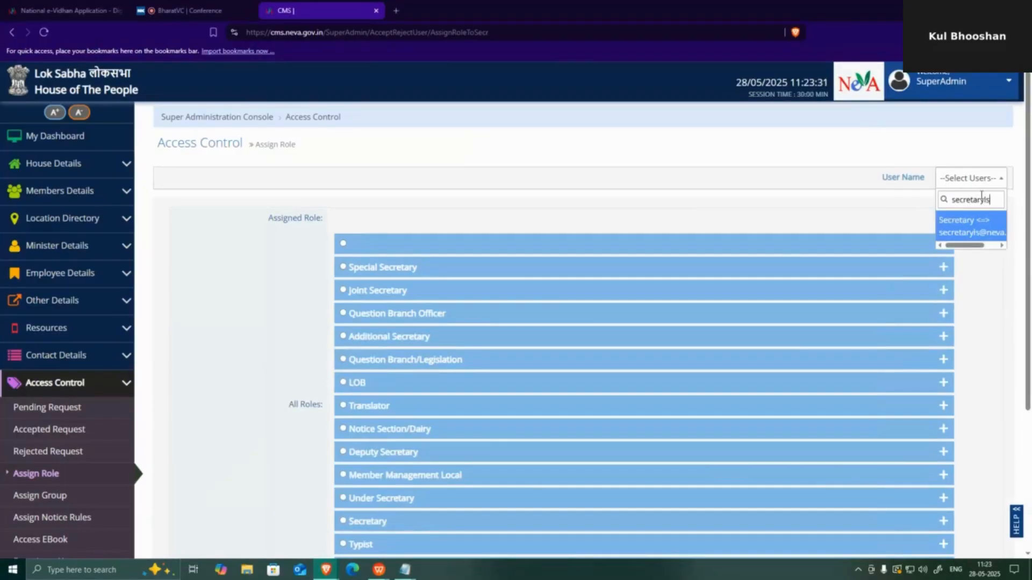
click(959, 231)
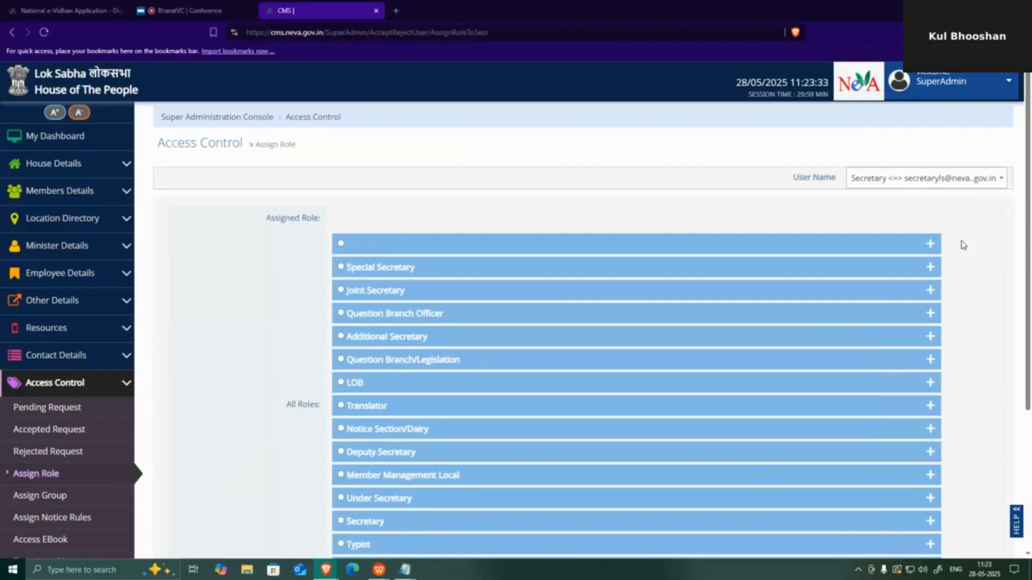
- Expand the Secretary role and tick all of its access items
scroll(521, 343, down, 2)
scroll(375, 299, up, 1)
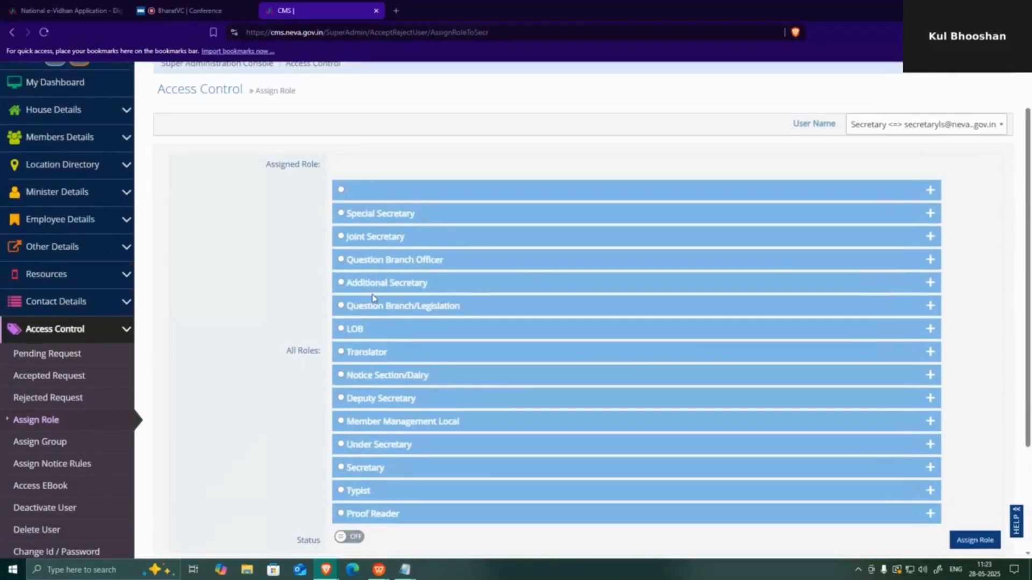
scroll(365, 426, down, 1)
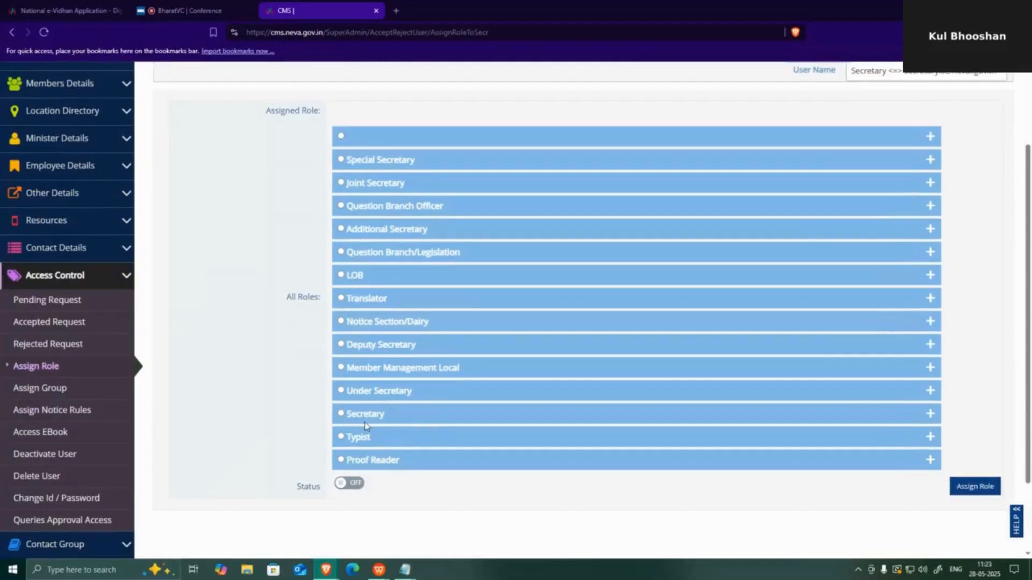
click(340, 414)
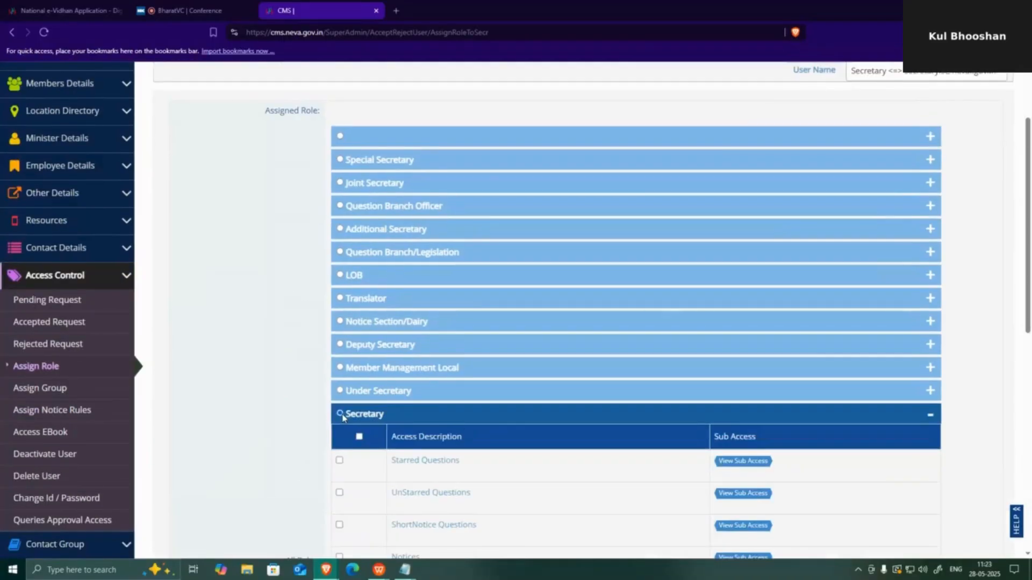
scroll(343, 418, down, 2)
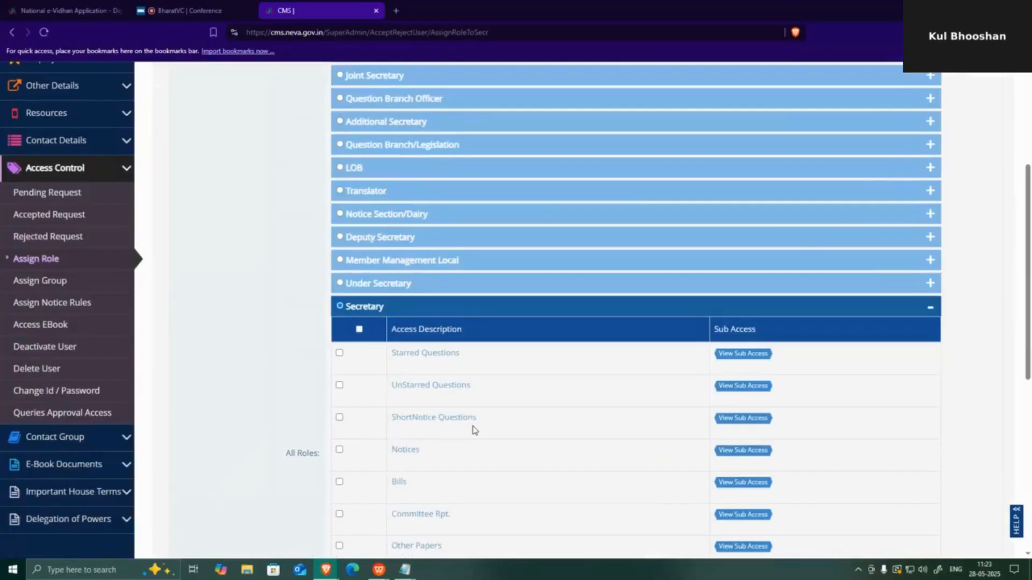
click(359, 329)
- Untick Bulk SMS and both Queries access items
scroll(543, 362, down, 6)
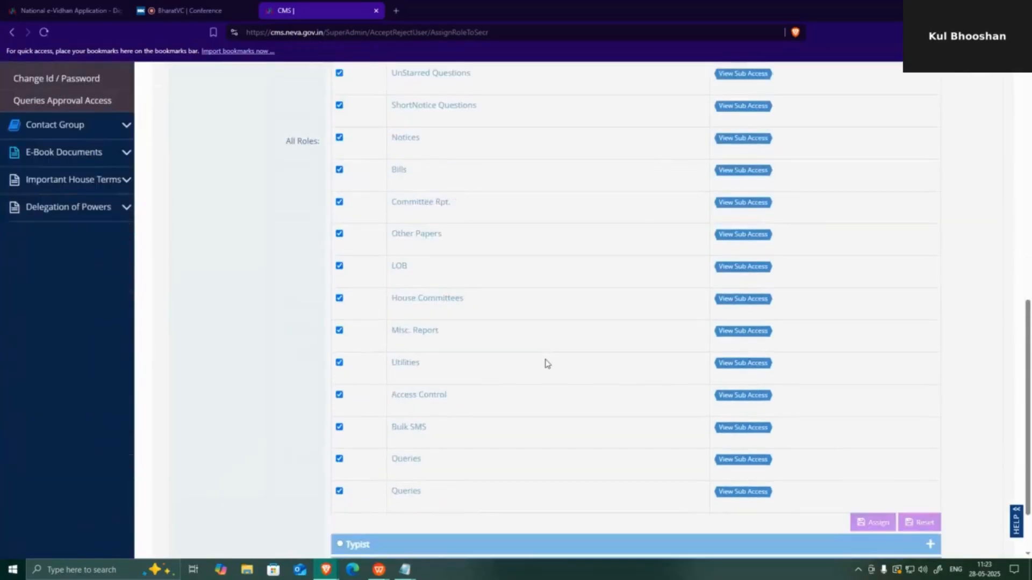
scroll(546, 364, down, 2)
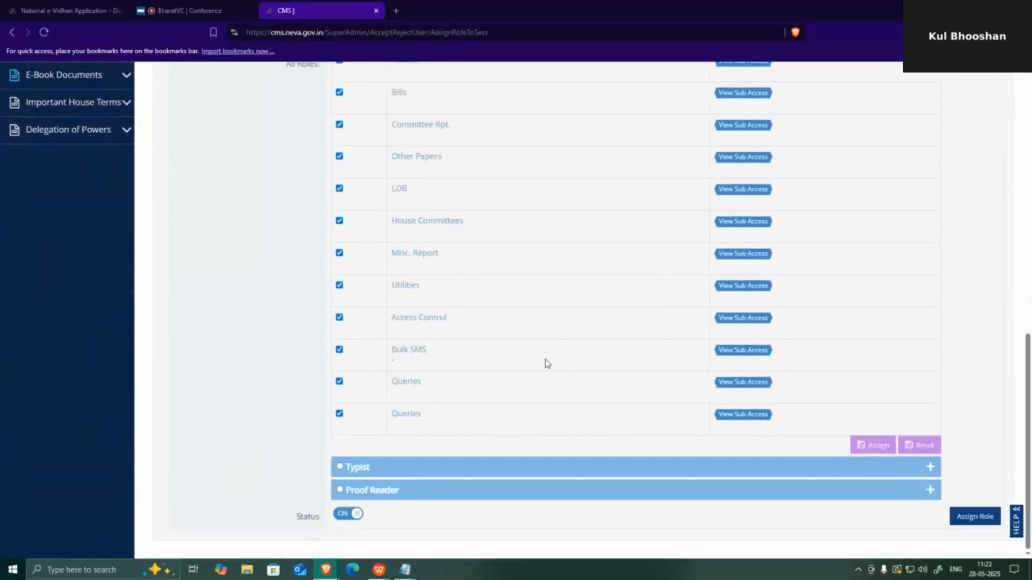
click(342, 416)
click(340, 351)
click(339, 382)
scroll(855, 347, up, 1)
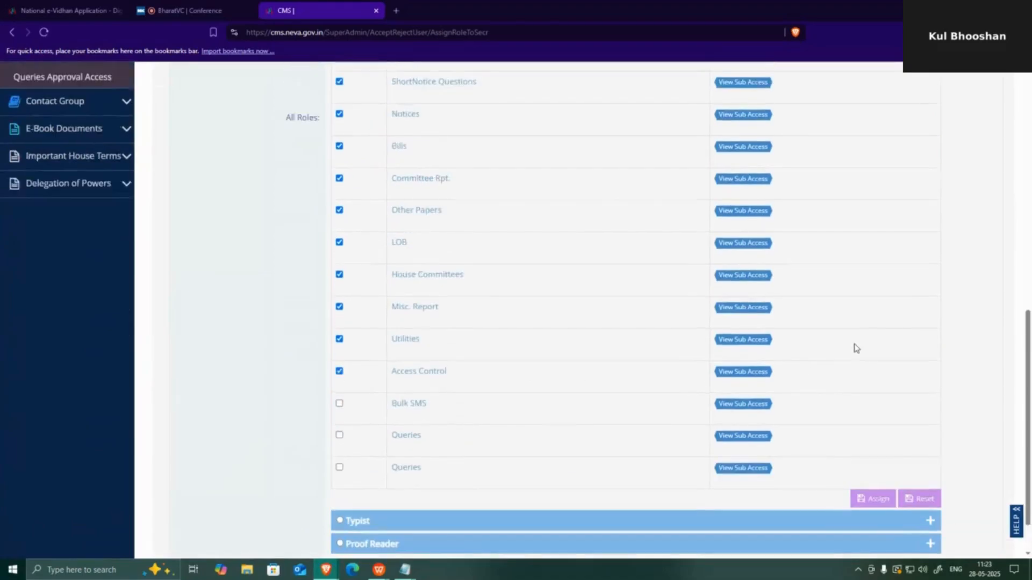
scroll(856, 348, down, 1)
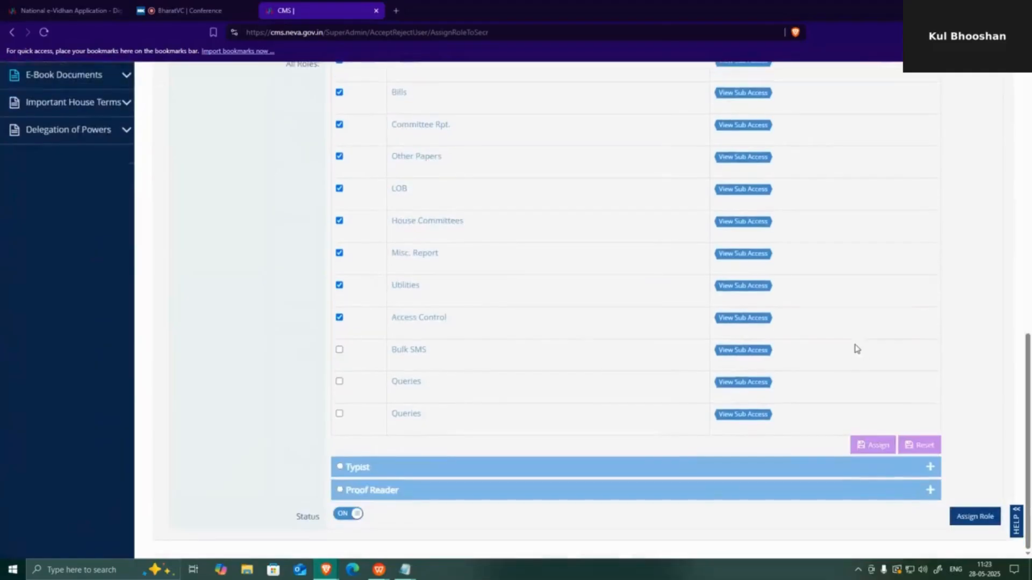
- Assign the selected access and confirm the update messages
click(872, 448)
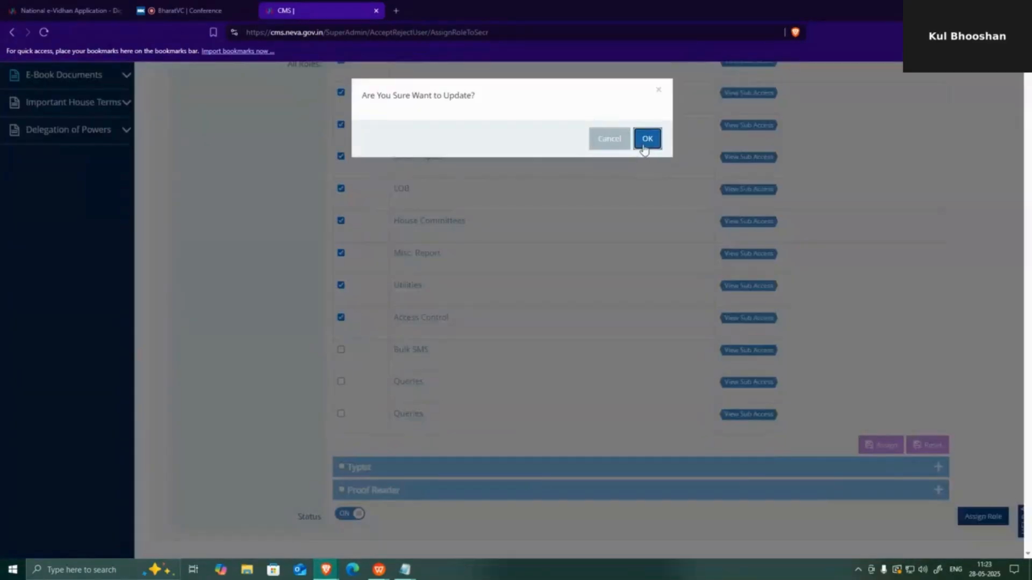
click(647, 139)
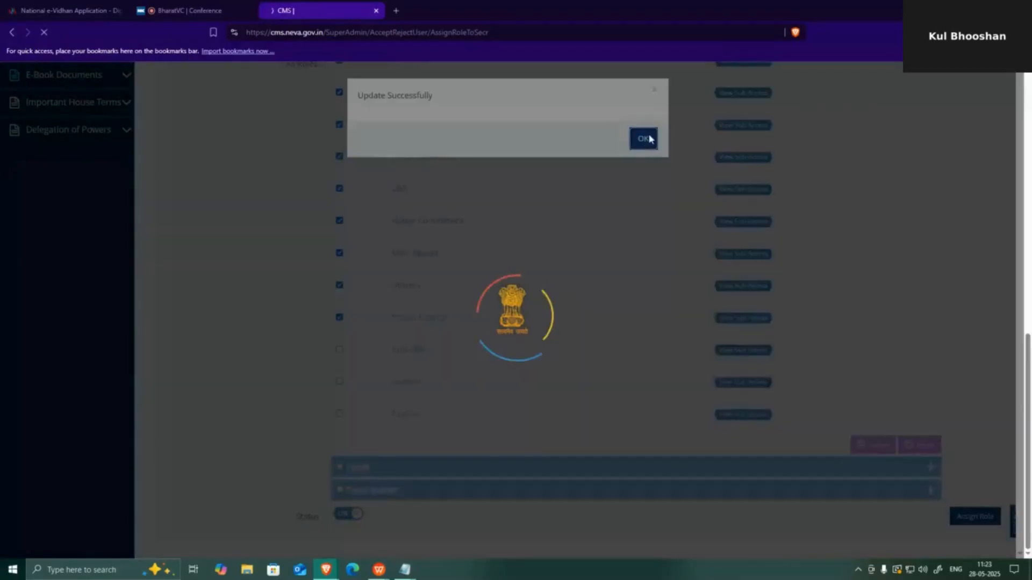
click(647, 138)
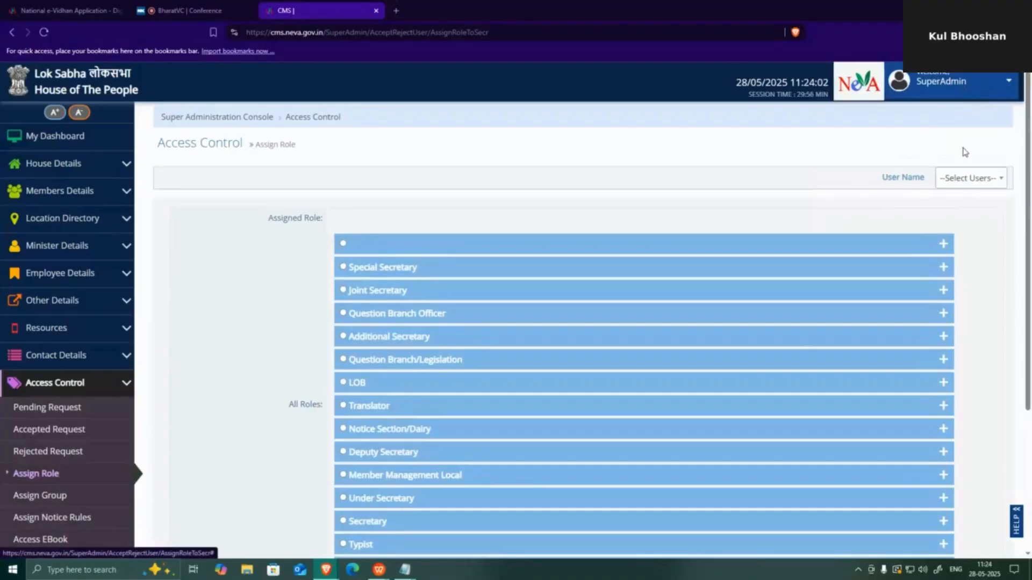
click(966, 82)
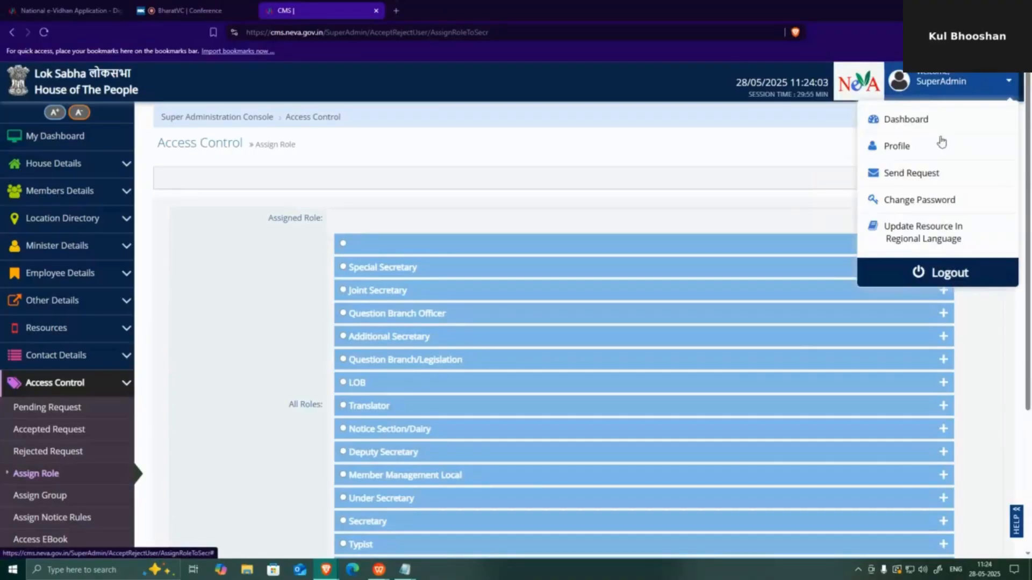
- Log out of SuperAdmin and choose Lok Sabha on the sign-in page
click(941, 279)
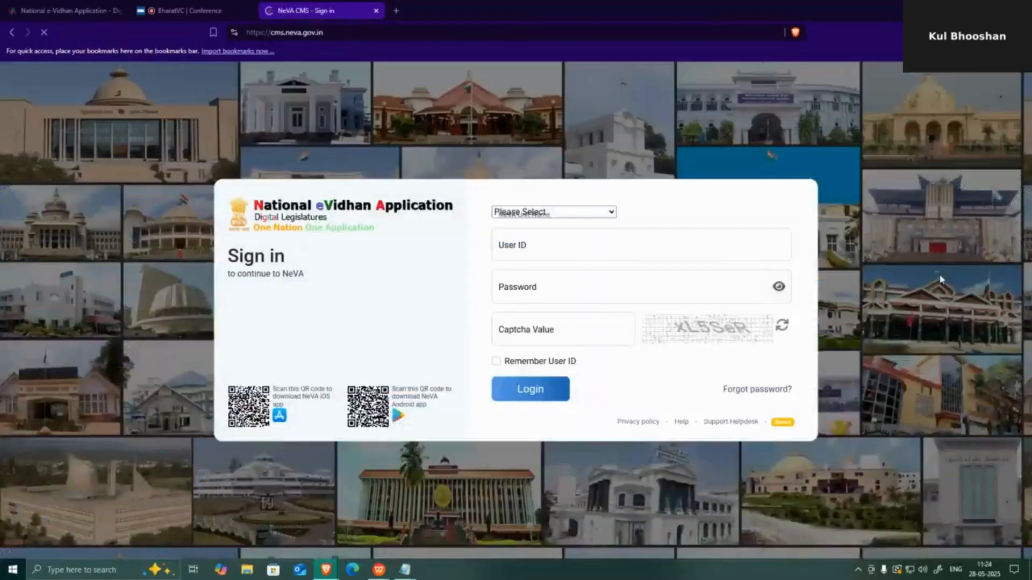
mouse_move(405, 568)
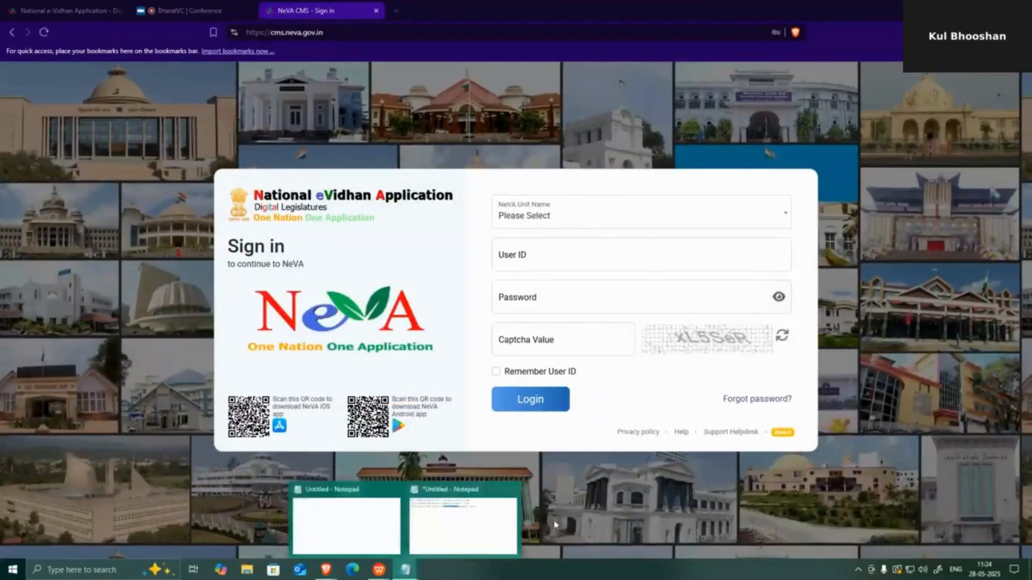
click(349, 516)
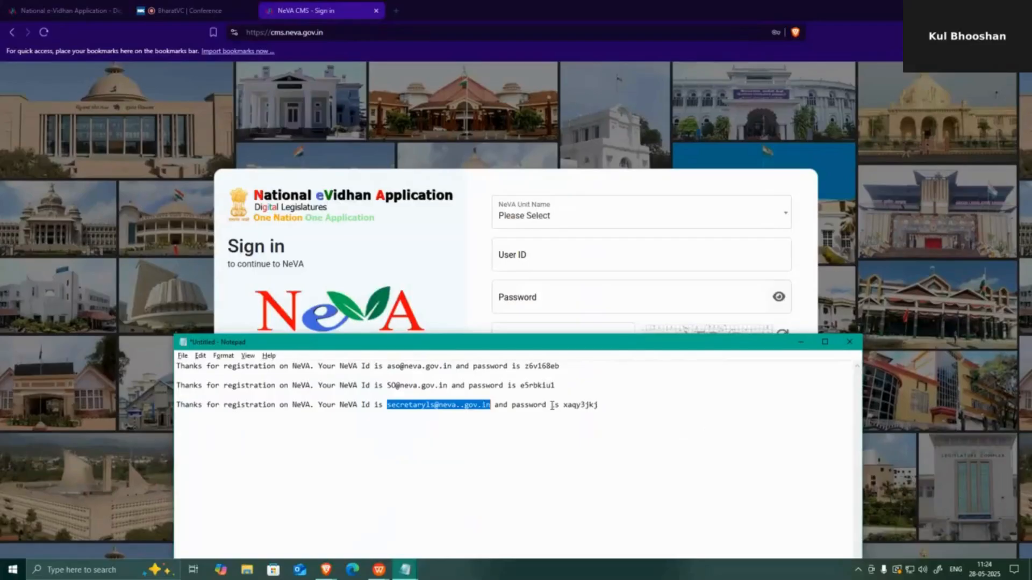
click(558, 236)
click(555, 220)
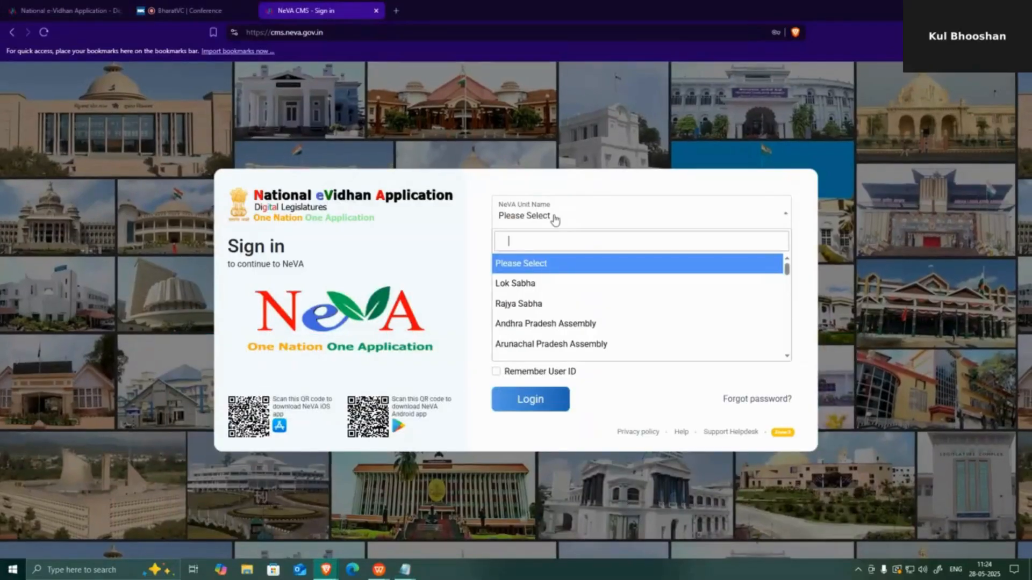
click(552, 283)
- Paste the Secretary's user ID and password from Notepad, enter the captcha, and log in
click(552, 255)
key(ctrl+v)
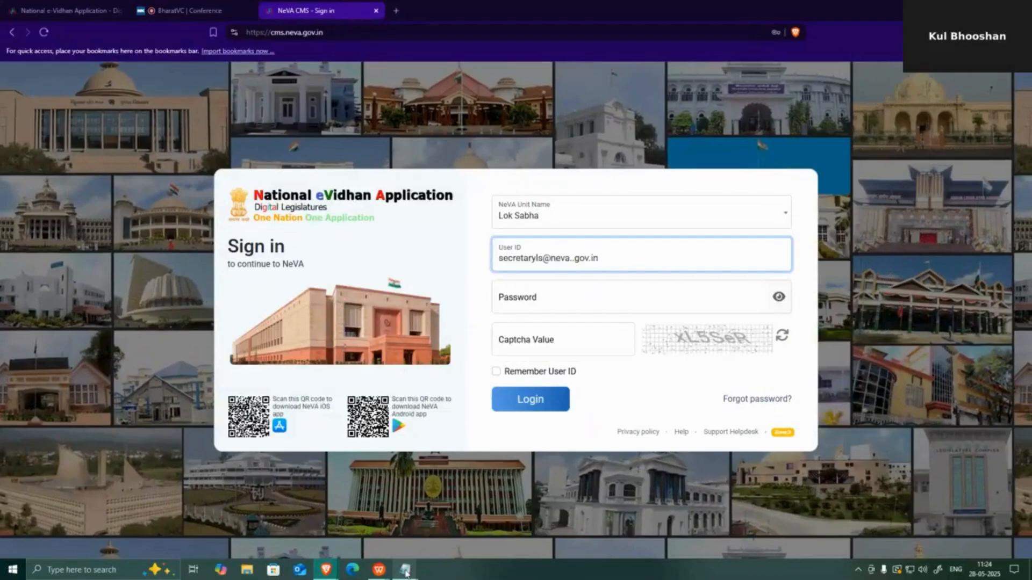
key(alt+Tab)
double_click(573, 406)
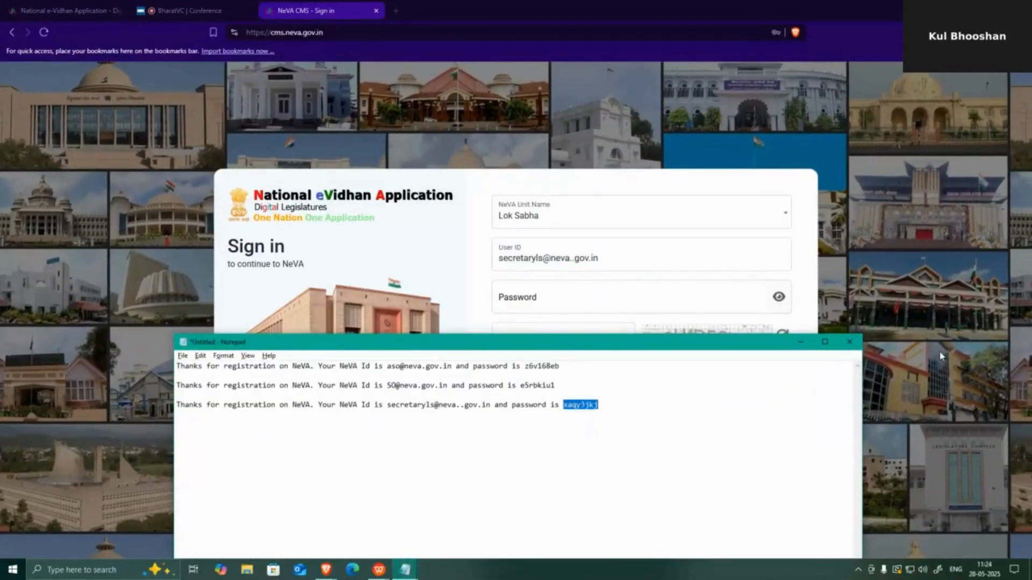
click(559, 295)
key(ctrl+v)
click(535, 344)
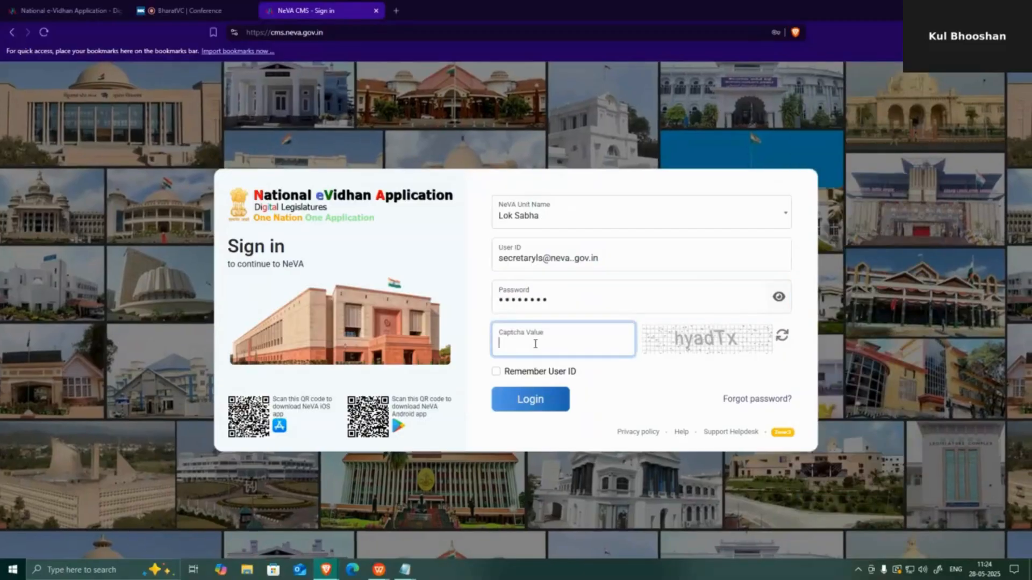
text(hyadT)
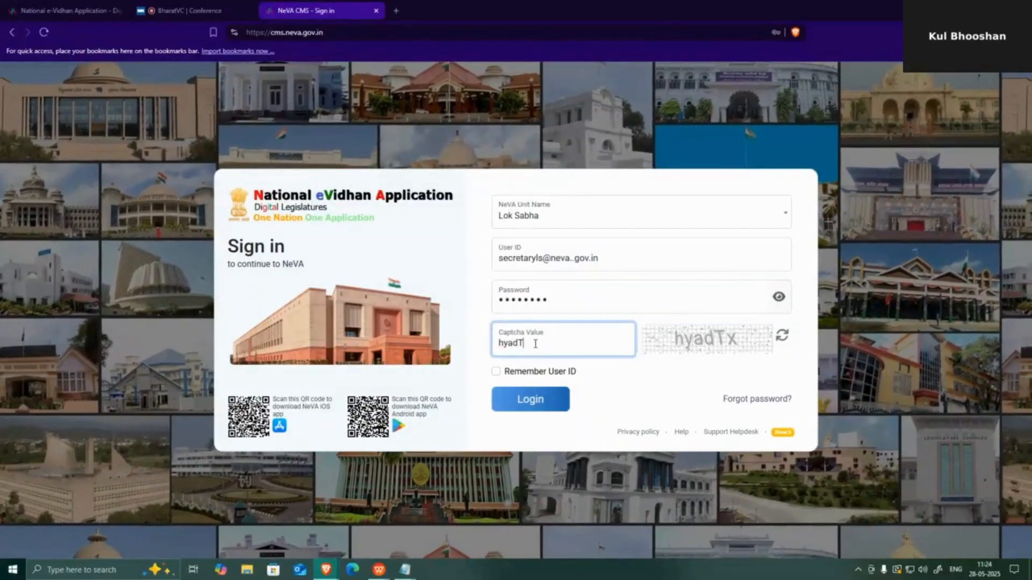
text(x)
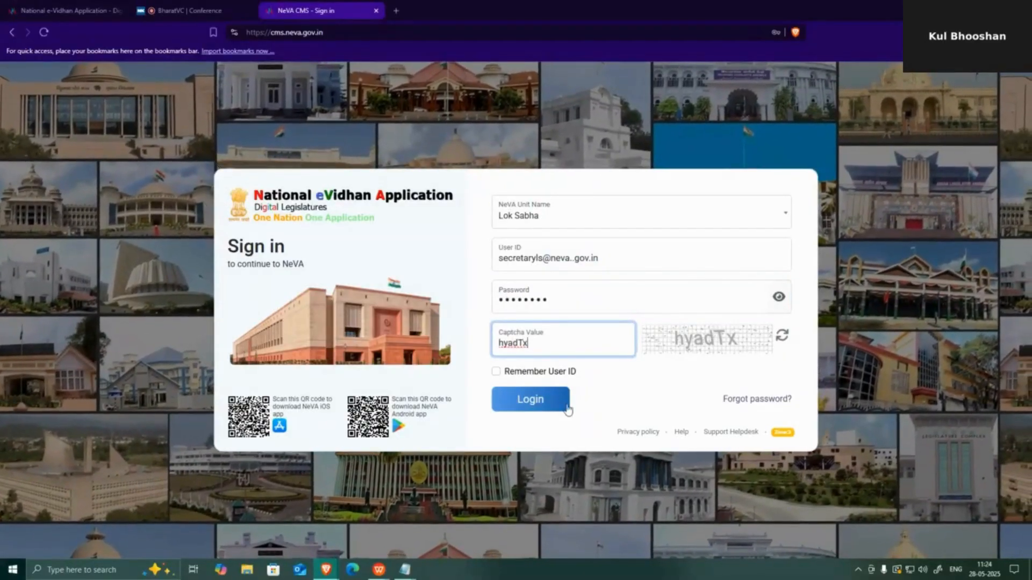
click(566, 408)
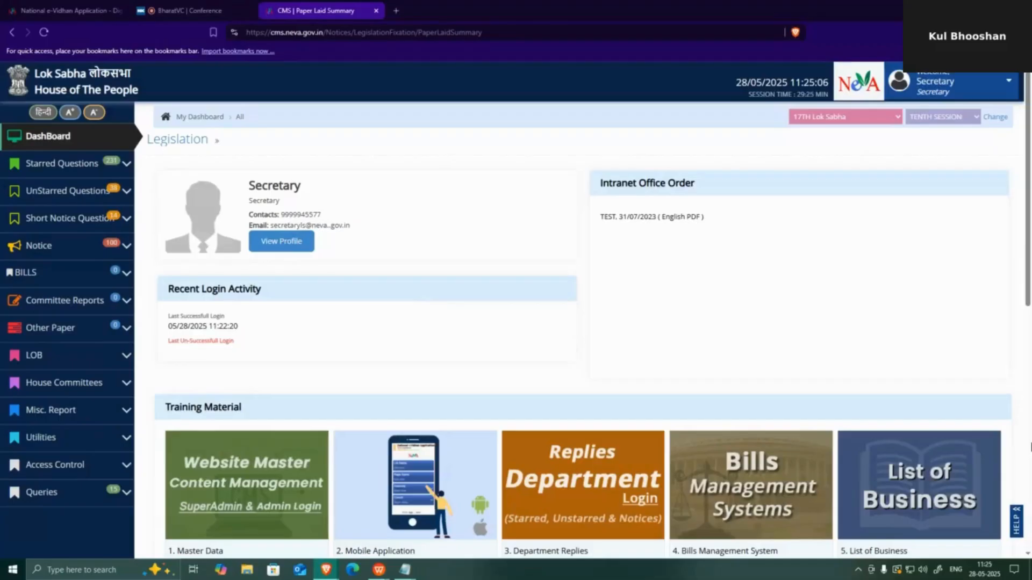
click(944, 88)
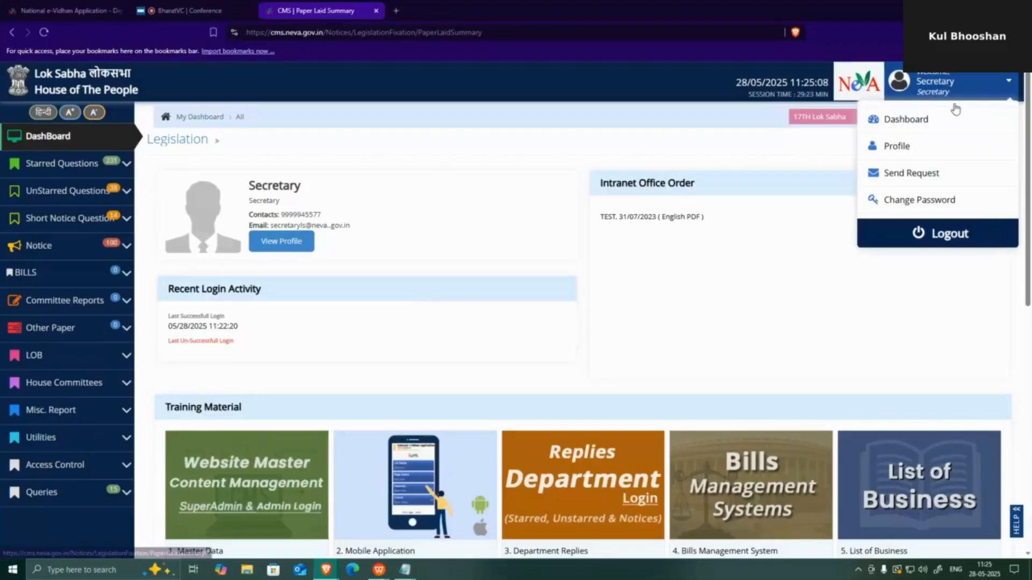
- Log out of the secretary account and pick Lok Sabha as the NeVA unit
click(916, 237)
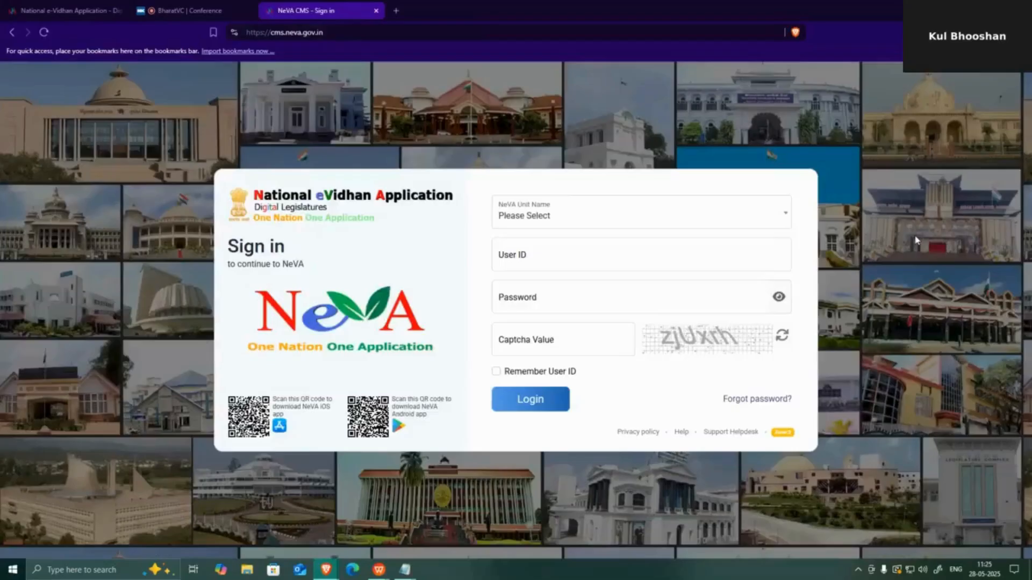
click(516, 215)
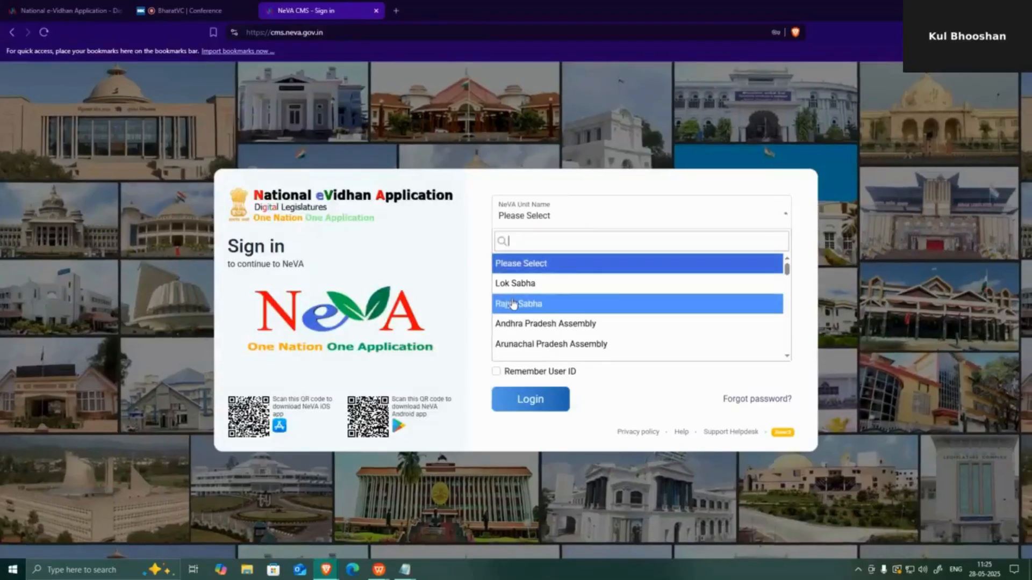
click(513, 285)
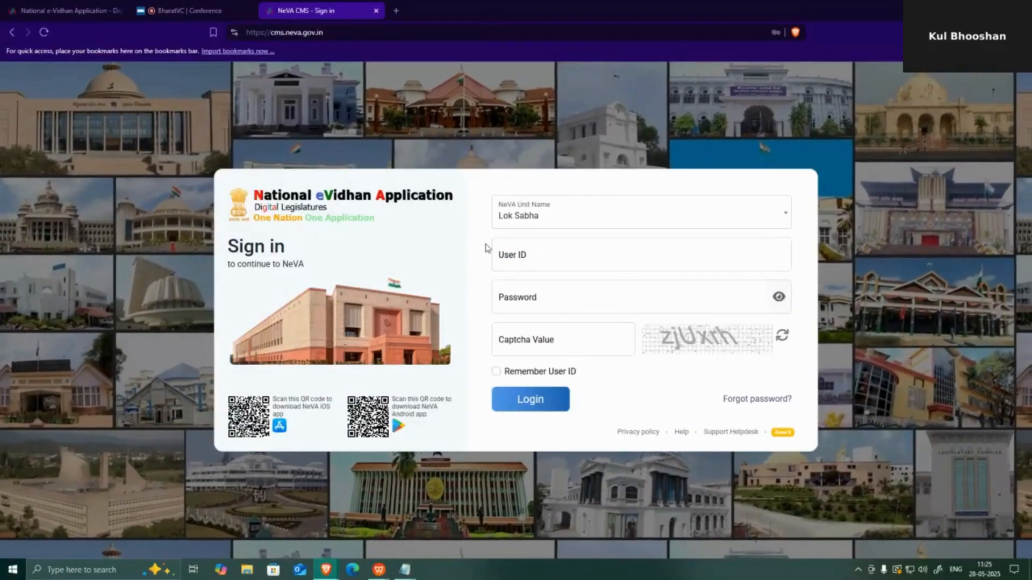
- Sign in with the NeVA user ID, its password and the captcha
click(521, 262)
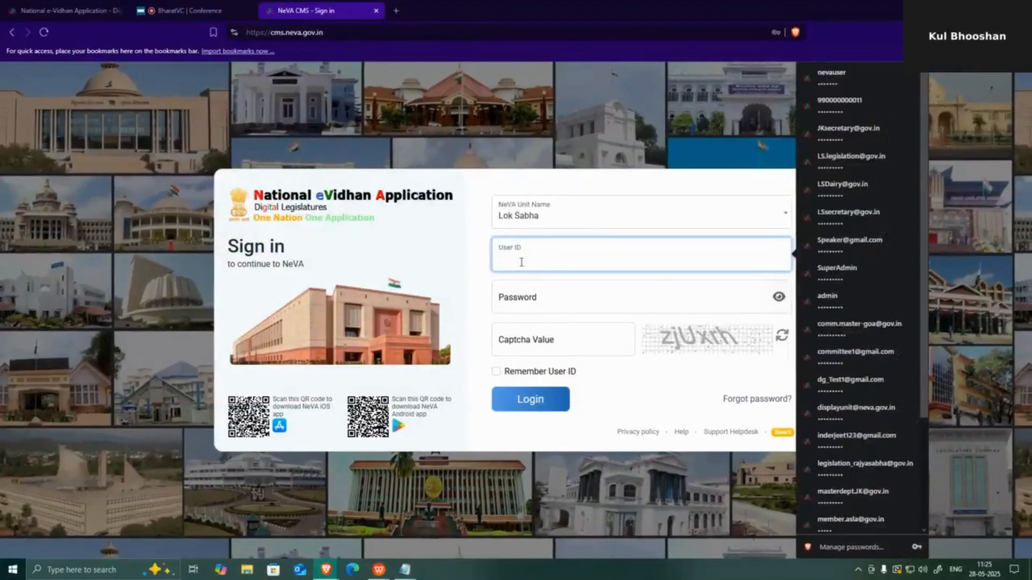
text(nevauser)
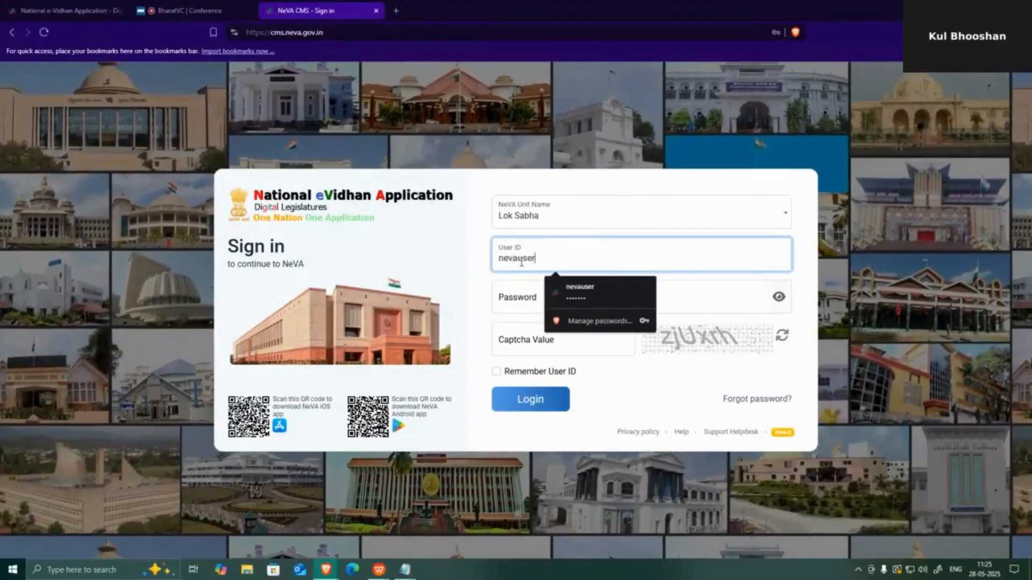
click(513, 301)
text(******)
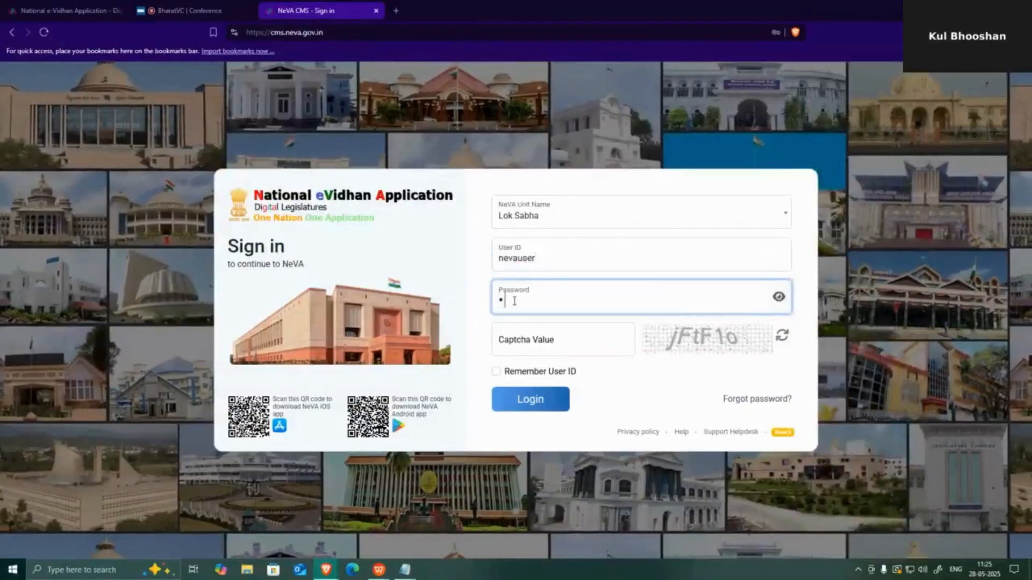
text(**)
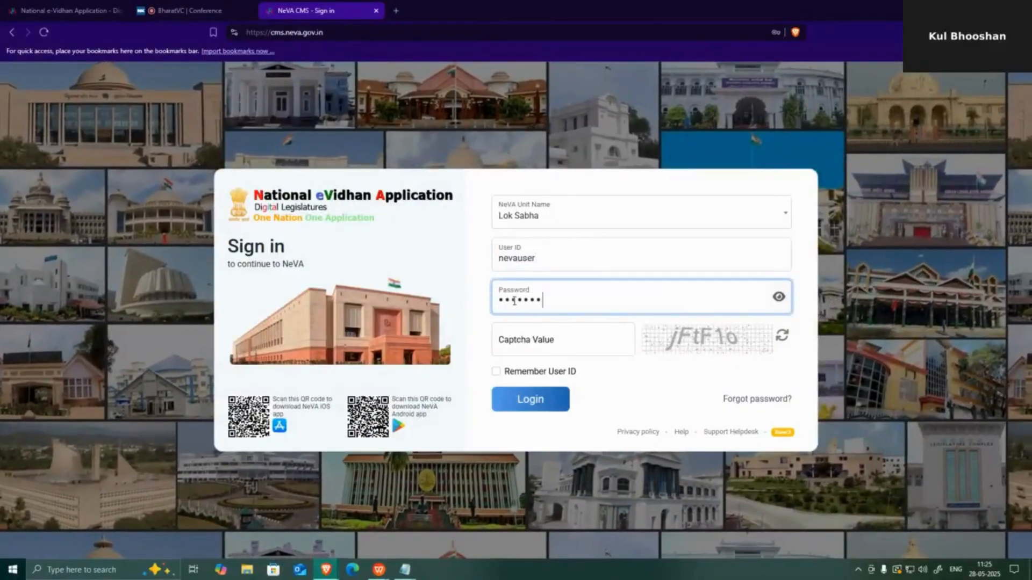
click(533, 344)
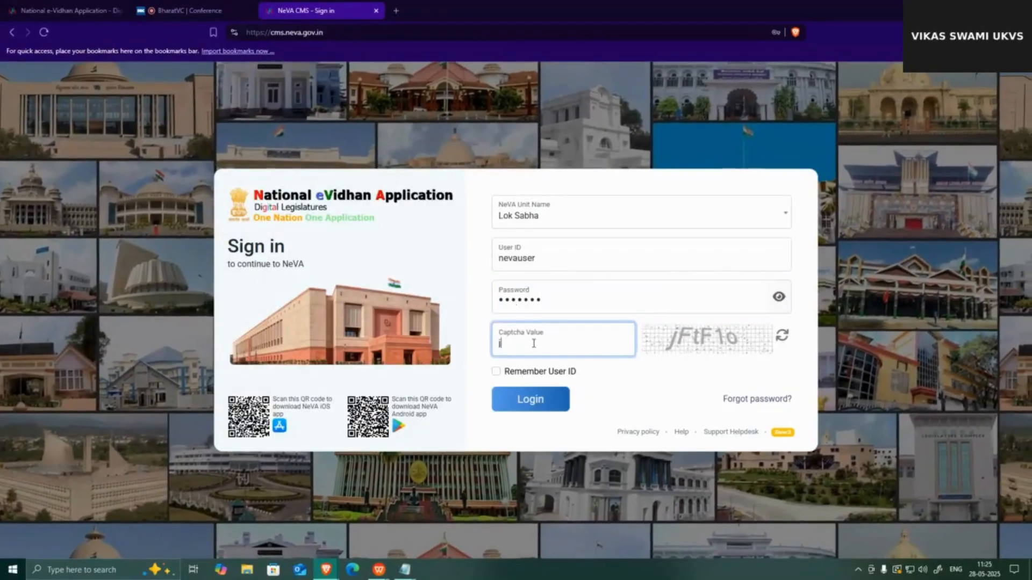
text(j)
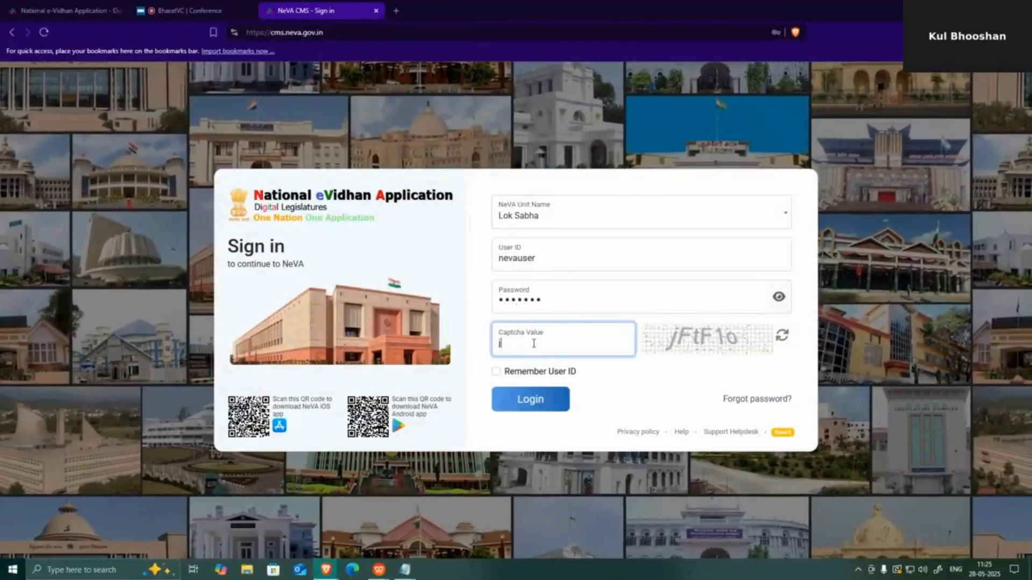
text(Ft)
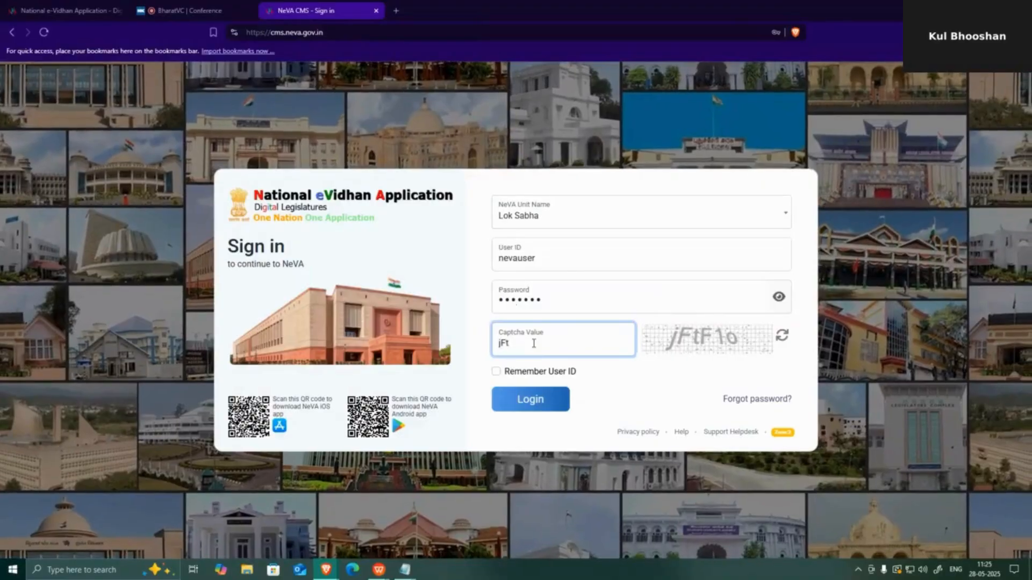
text(F1)
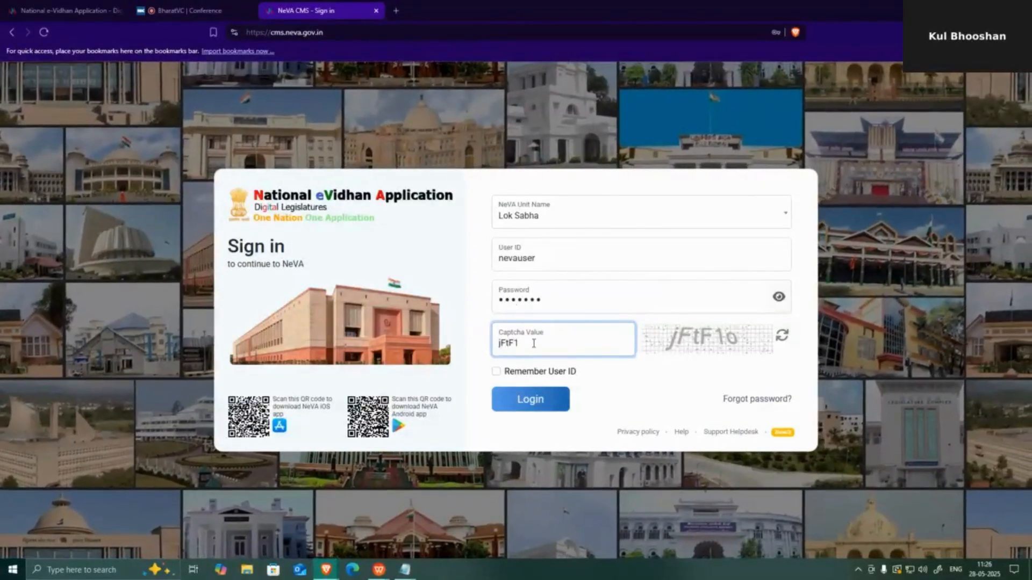
text(o)
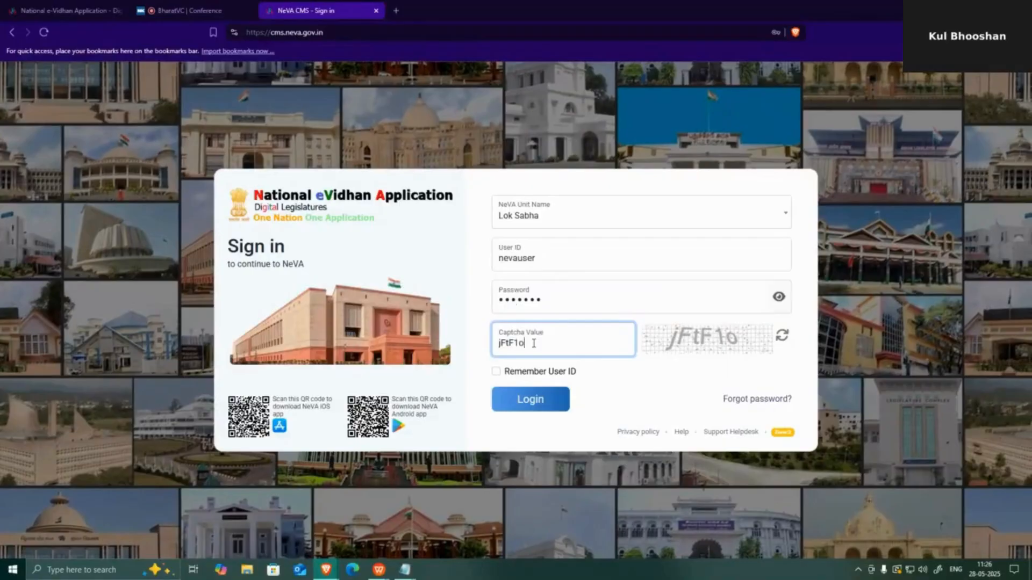
click(543, 401)
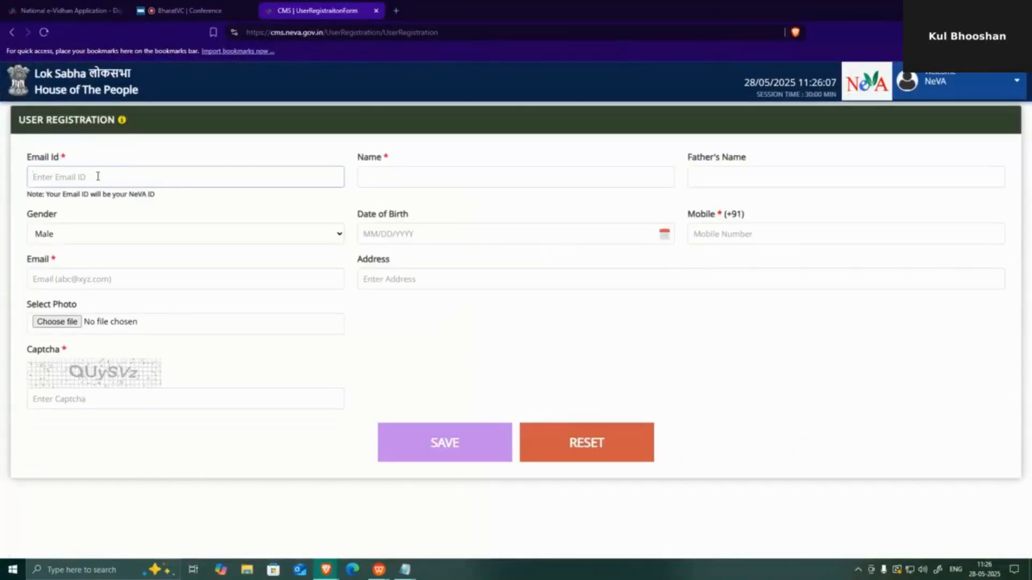
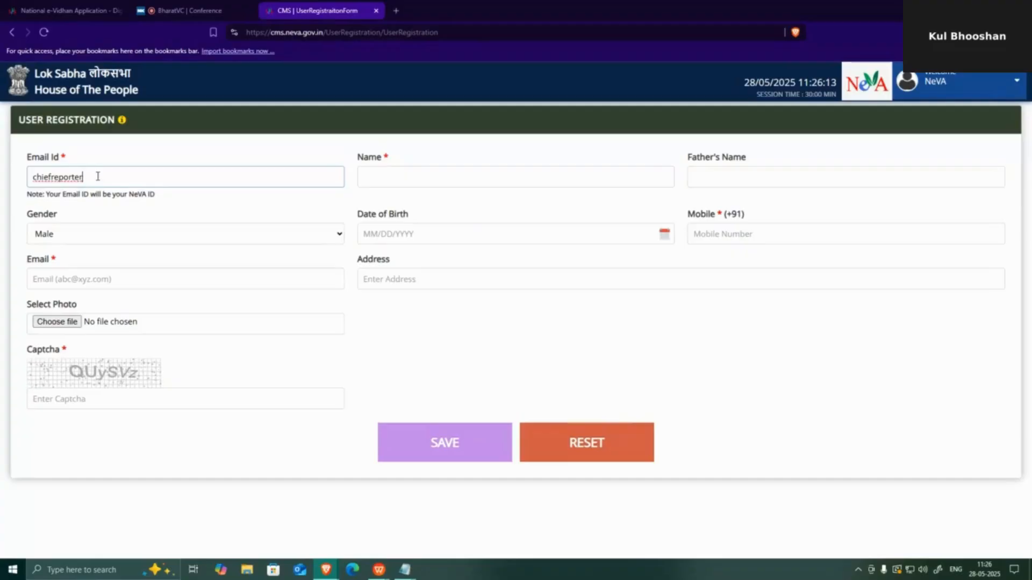
- Fill the registration form with the new user's e-mail ID, name and mobile number
click(460, 179)
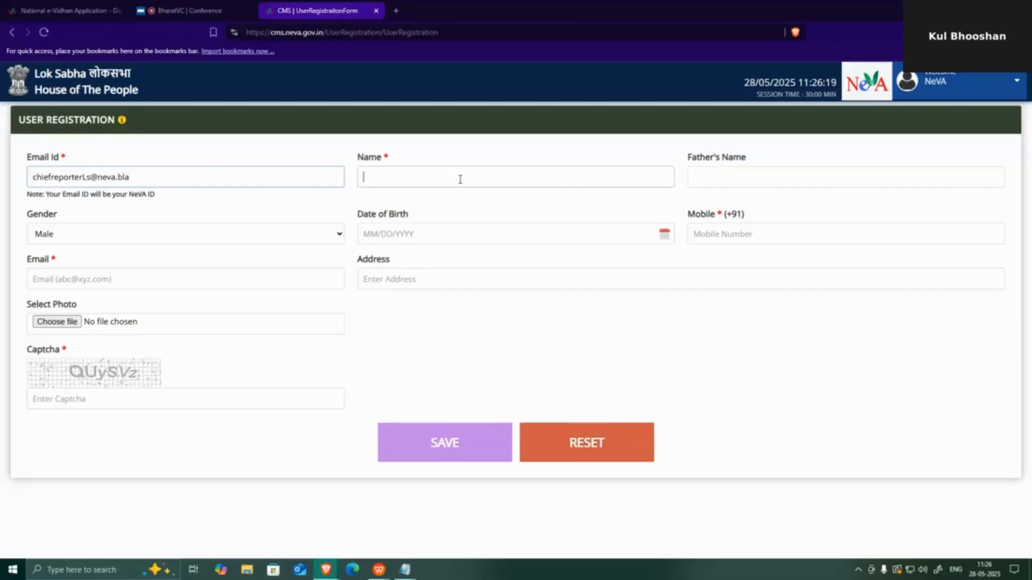
text(Chi)
text(e)
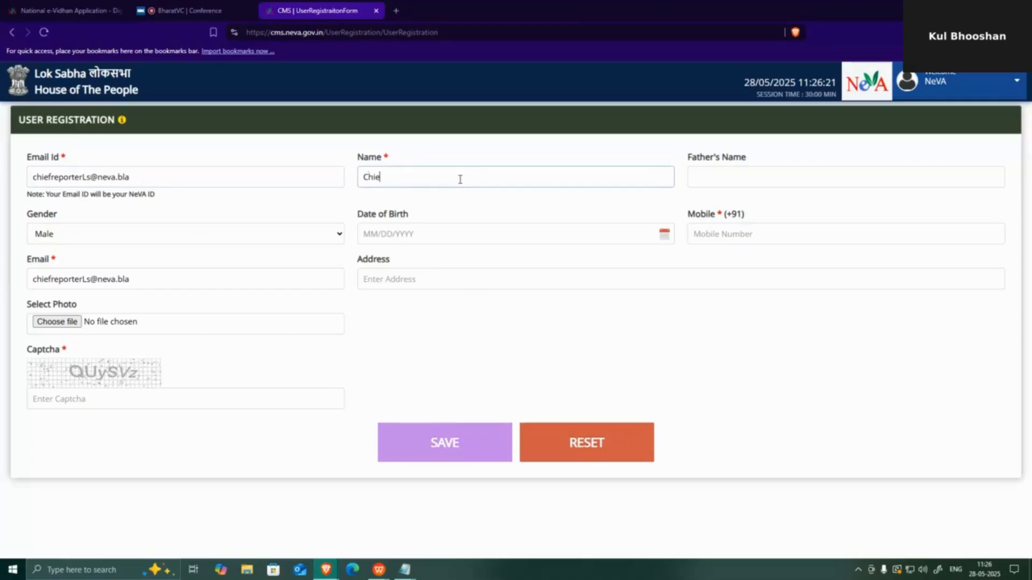
text(fReporter)
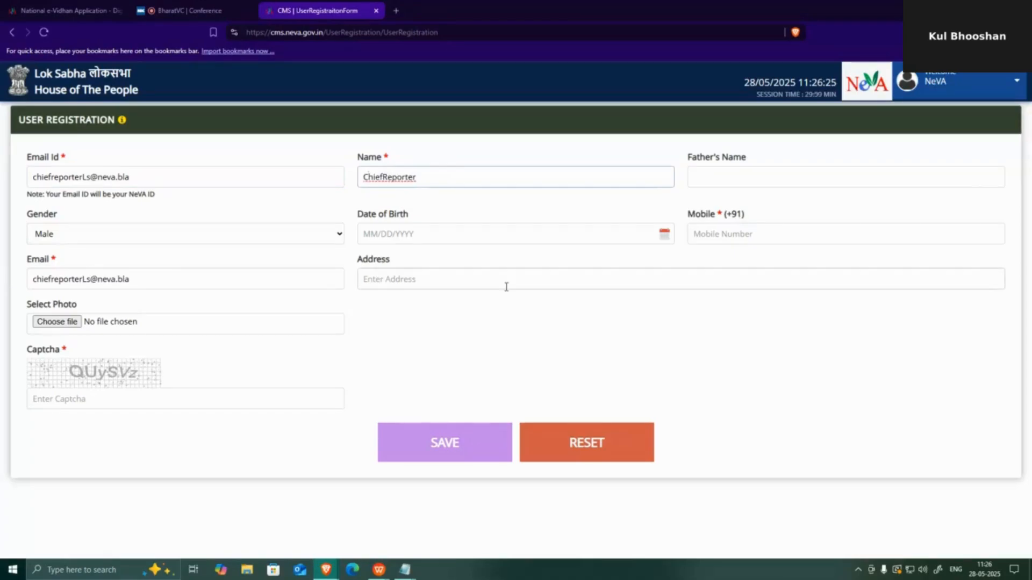
click(739, 243)
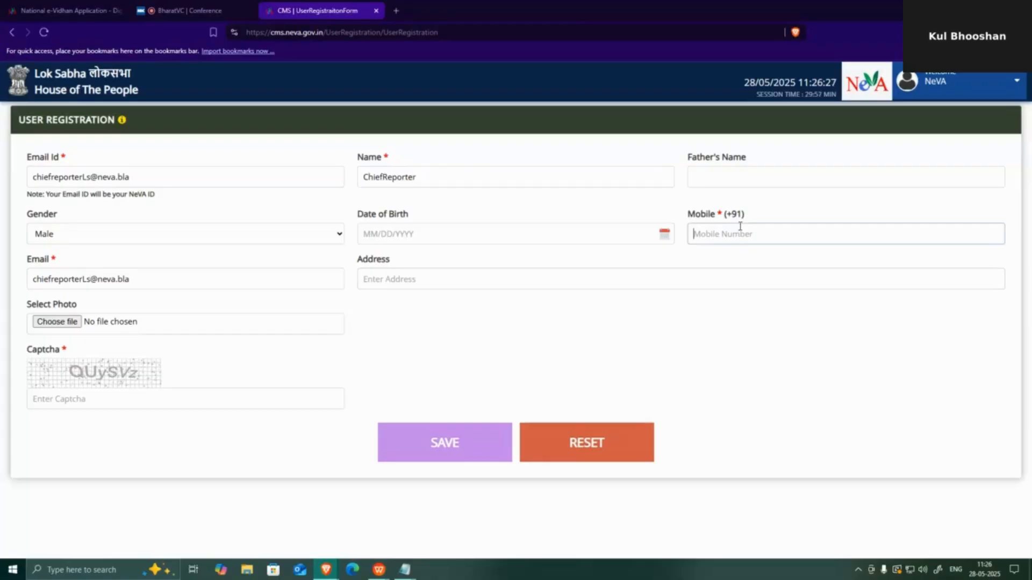
- Enter the captcha, save the registration, and select the new account's credentials message
click(133, 399)
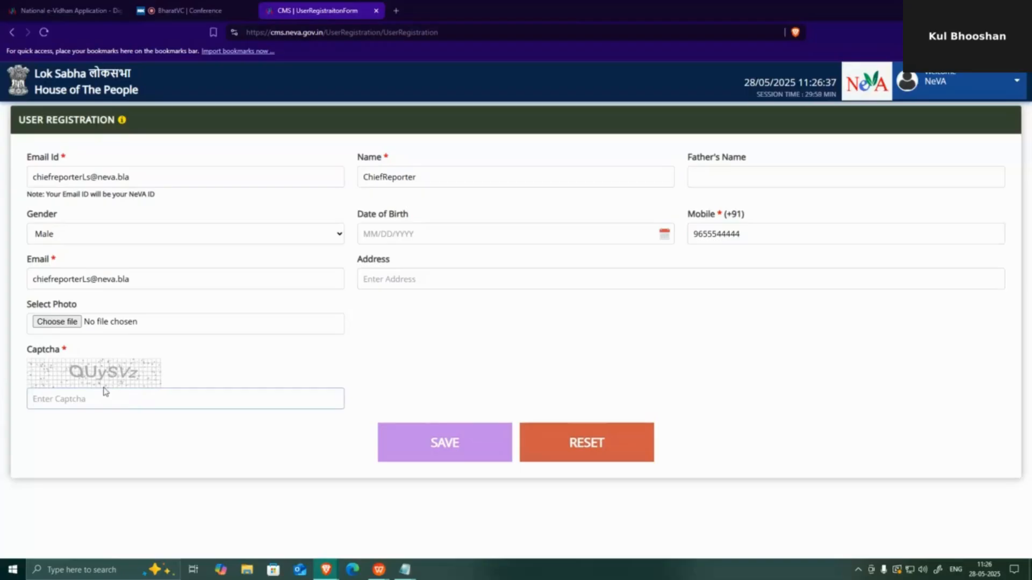
text(QUySVz)
click(464, 449)
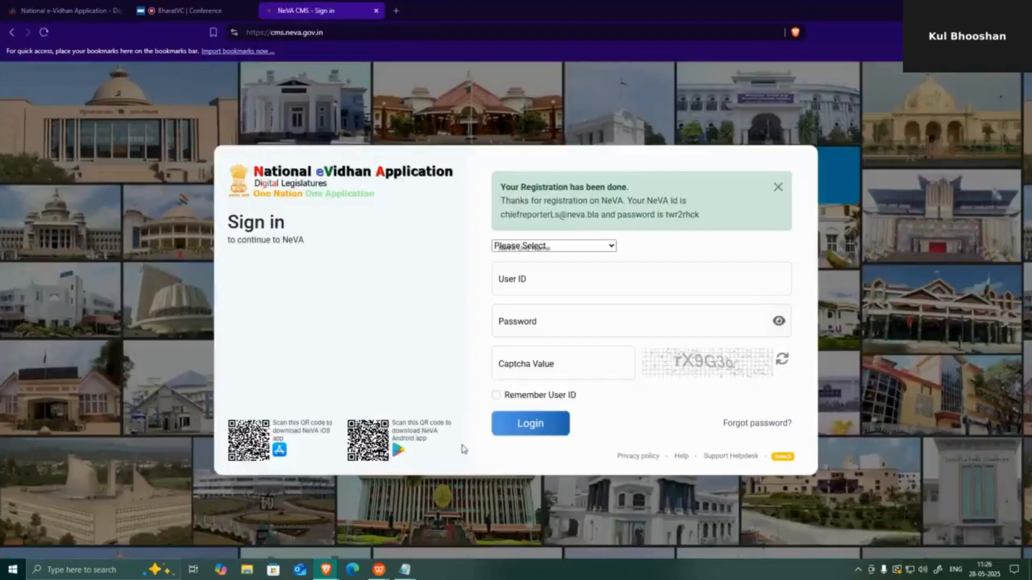
drag(700, 205, 486, 197)
key(ctrl+c)
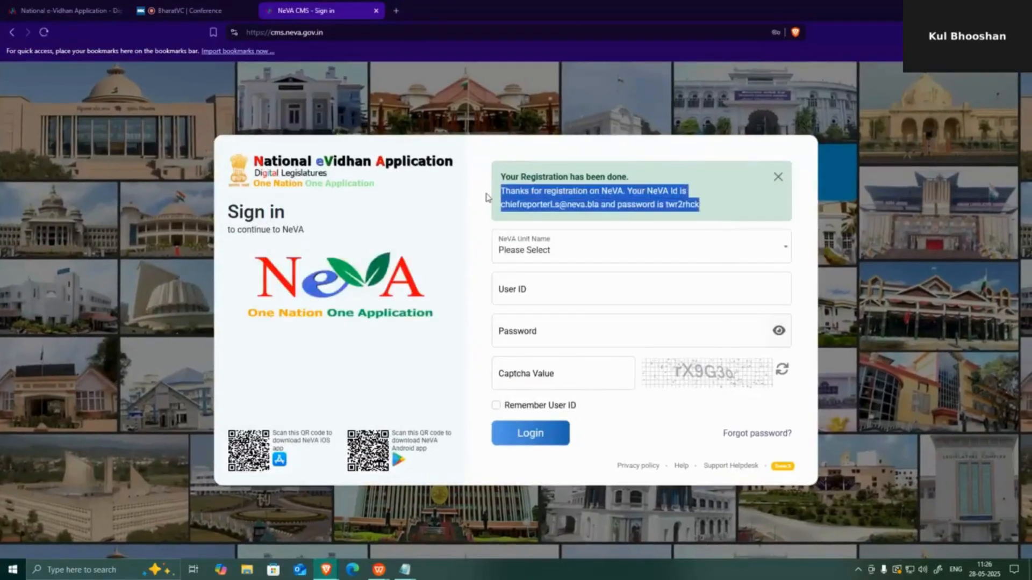
- Paste the new chief reporter's credentials into the Notepad notes
click(404, 569)
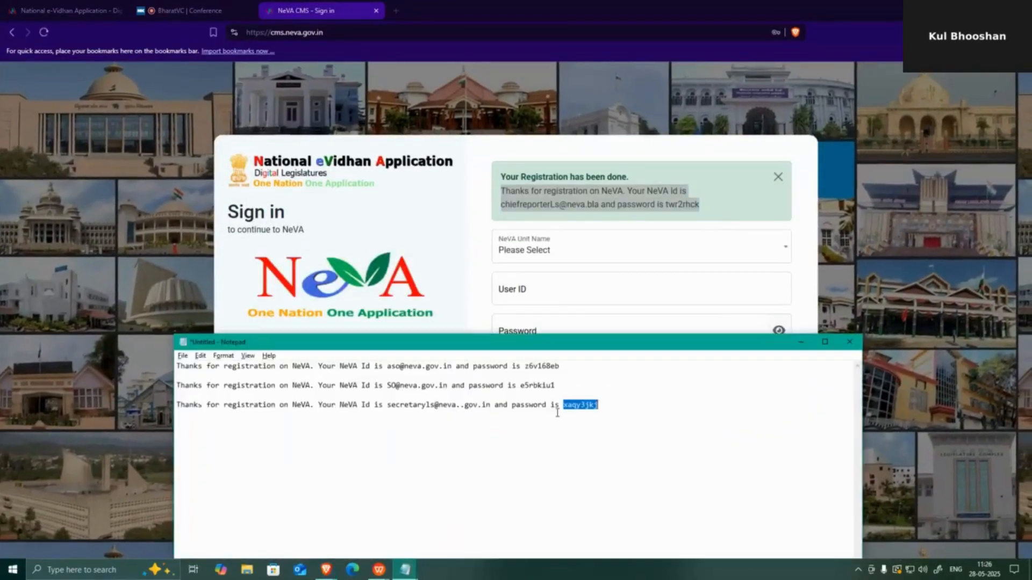
click(619, 410)
key(ctrl+v)
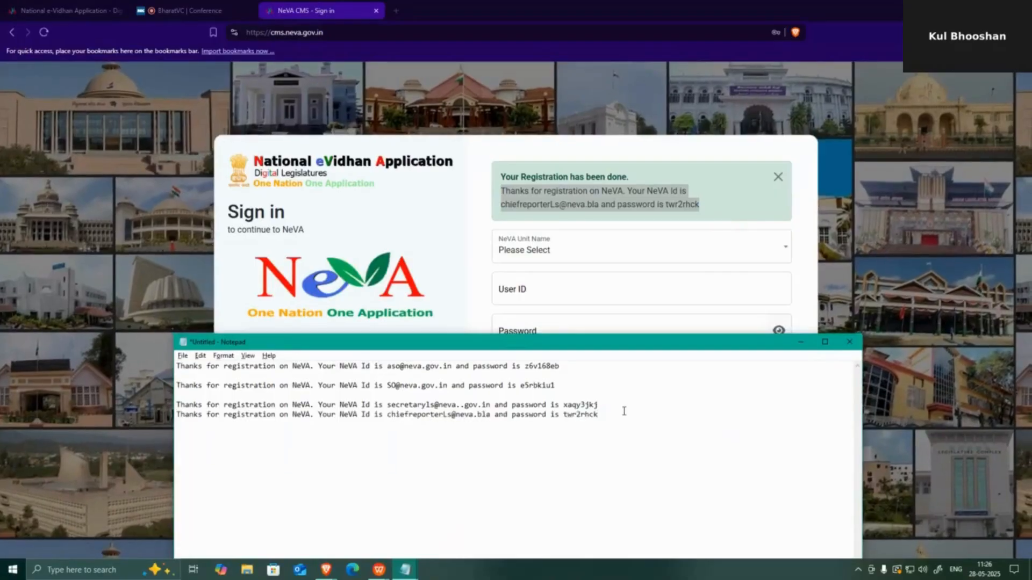
- Choose Lok Sabha as the unit and paste in the new user ID
click(922, 261)
click(618, 250)
click(534, 317)
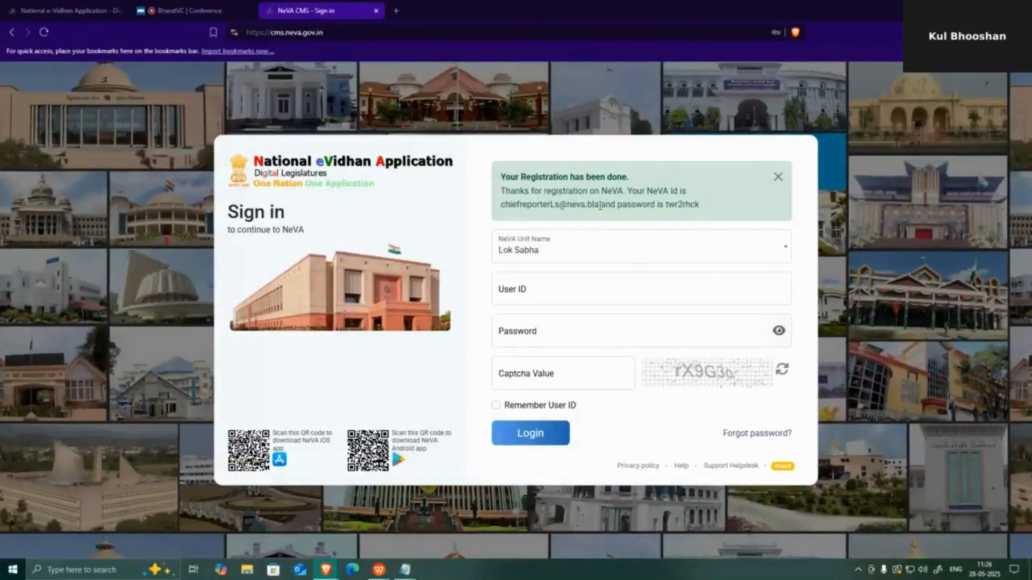
drag(600, 206, 485, 214)
key(ctrl+c)
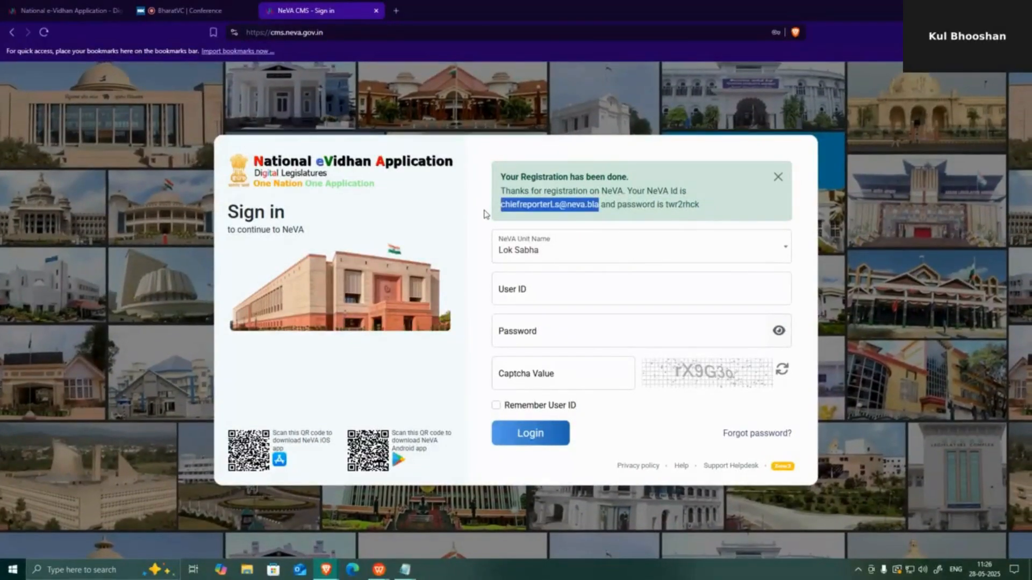
click(568, 289)
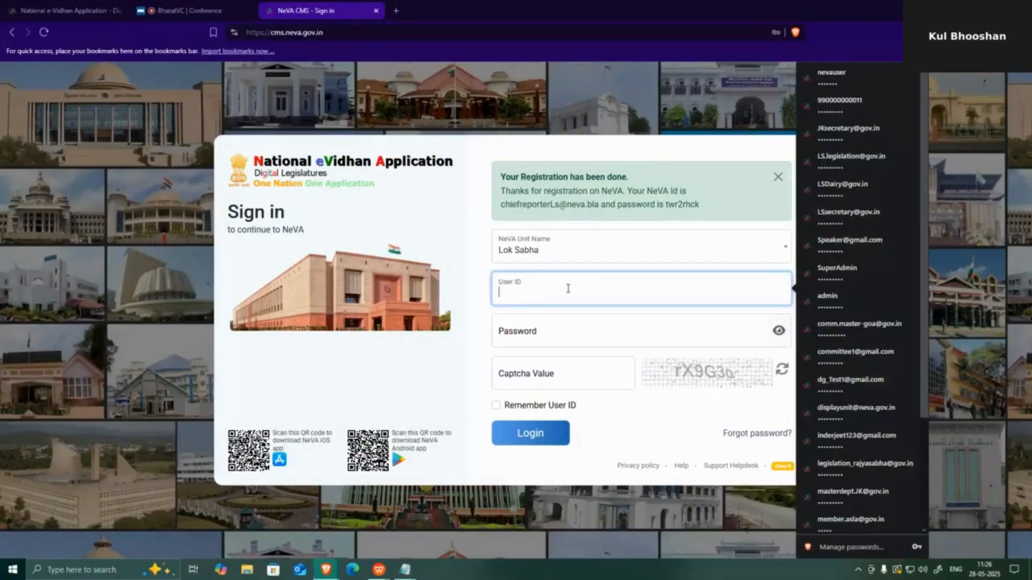
key(ctrl+v)
- Paste in the new password, enter the captcha, and sign in
double_click(681, 204)
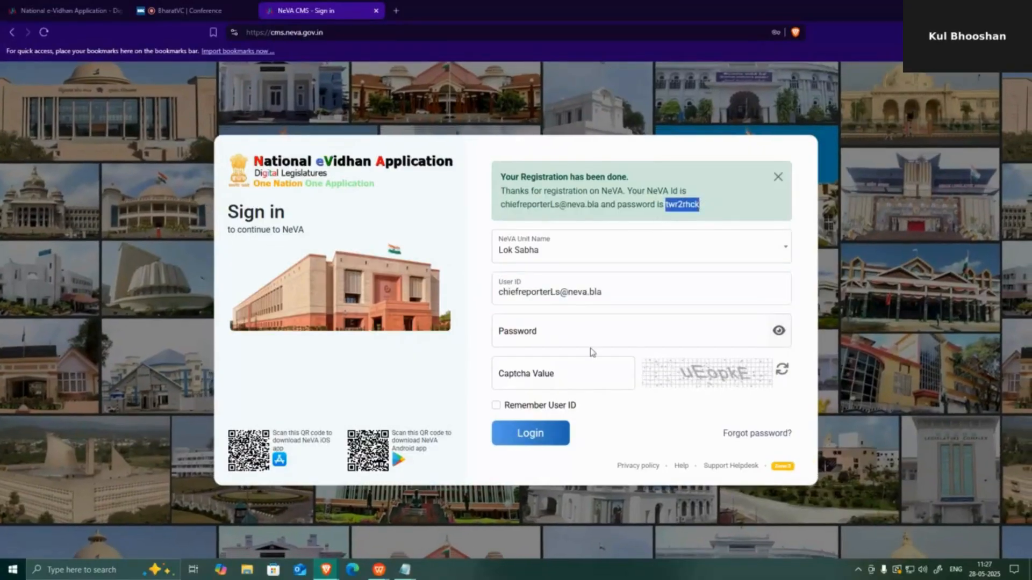
click(590, 339)
key(ctrl+v)
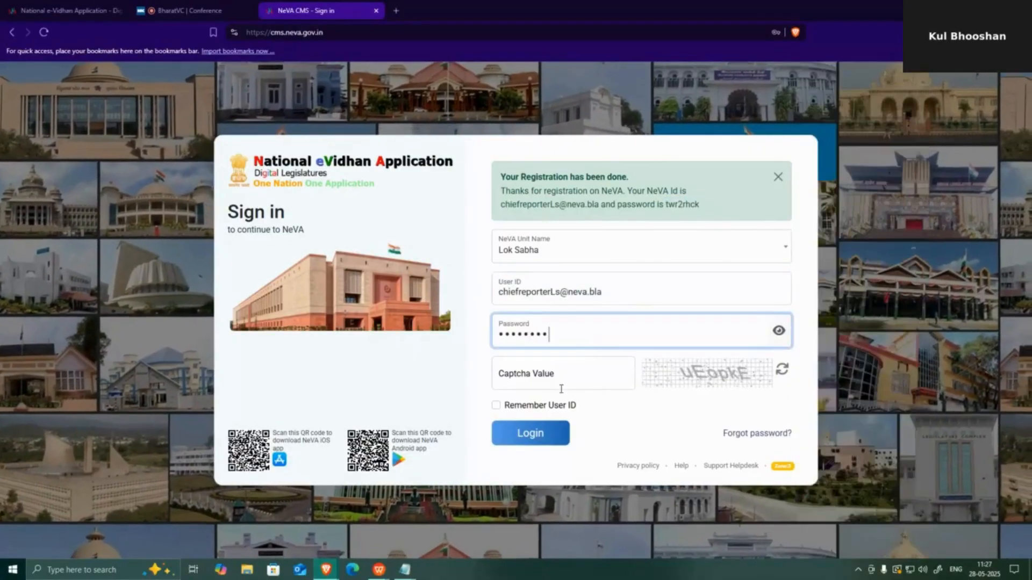
click(559, 379)
text(uEo)
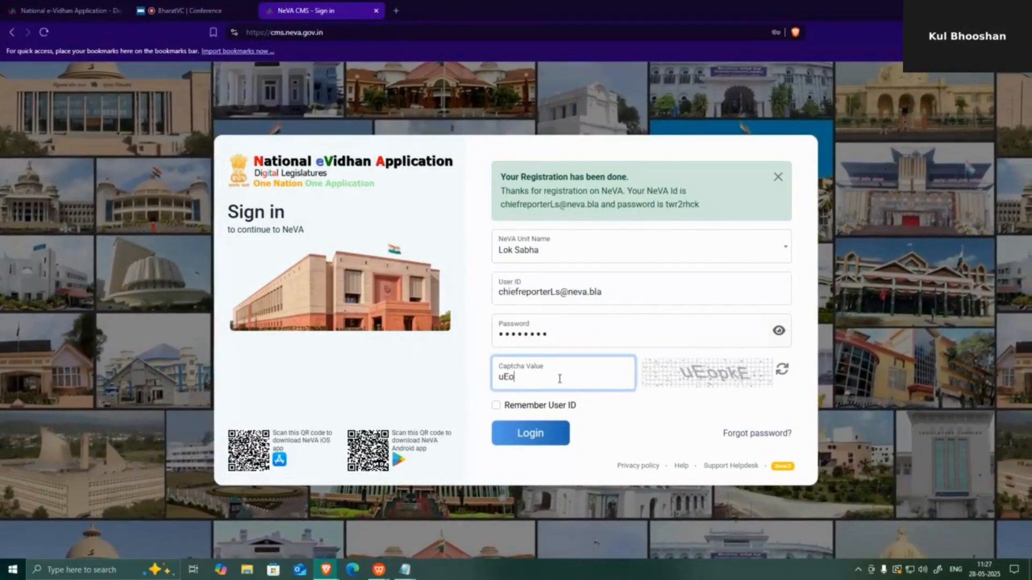
text(p)
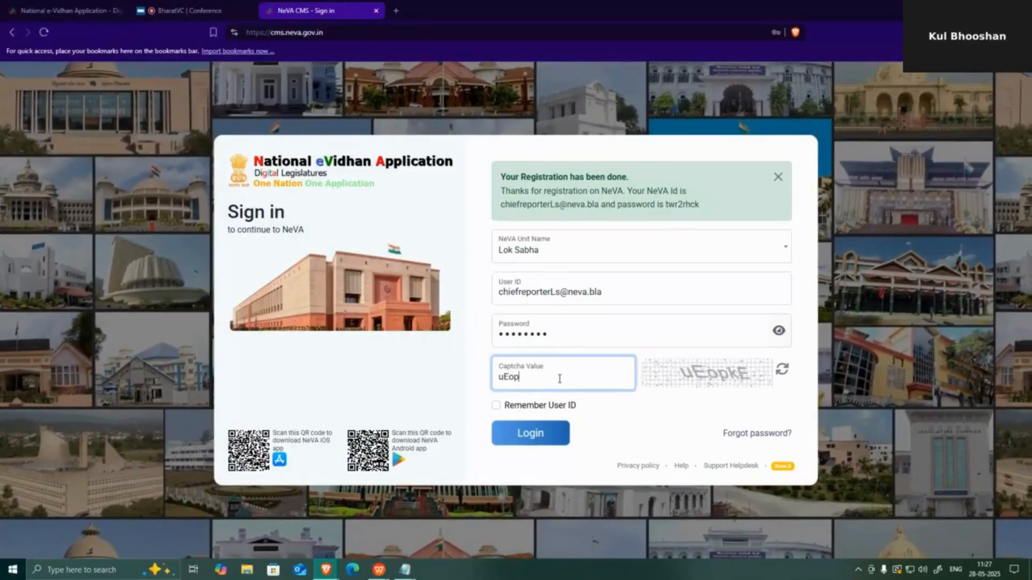
text(k)
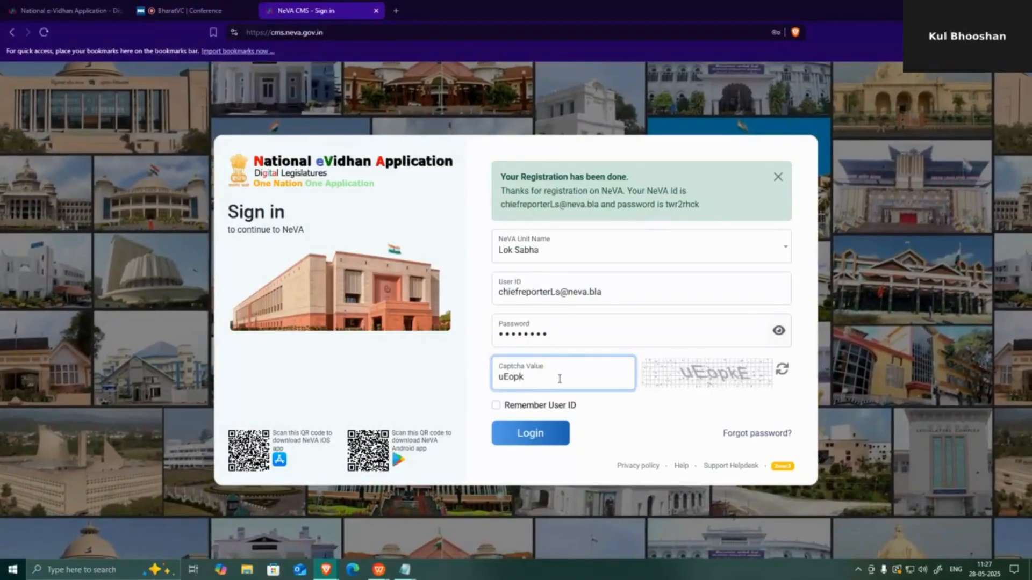
text(E)
key(Return)
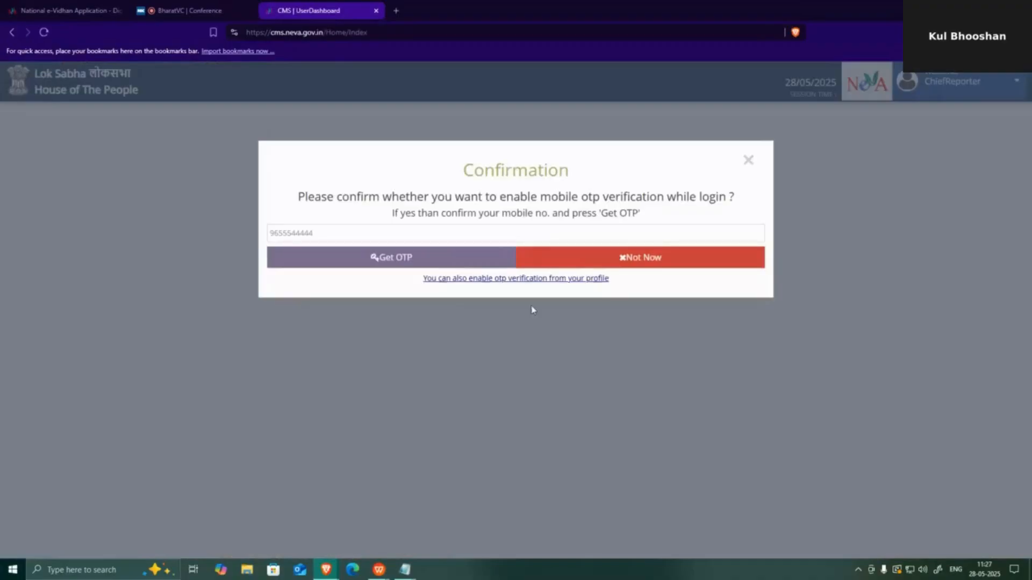
- Skip mobile OTP verification and open the user's profile page
click(584, 258)
click(951, 81)
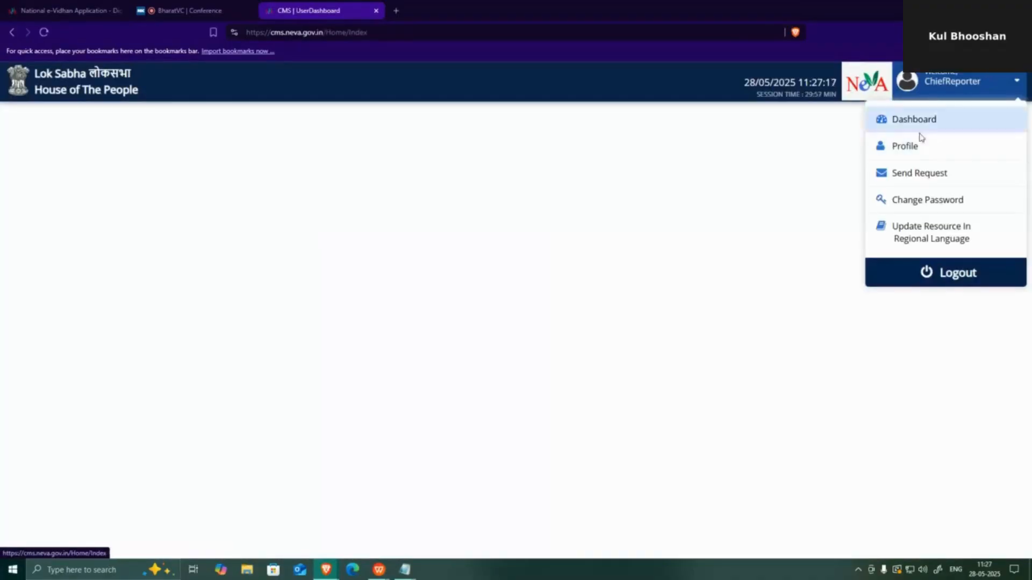
click(910, 149)
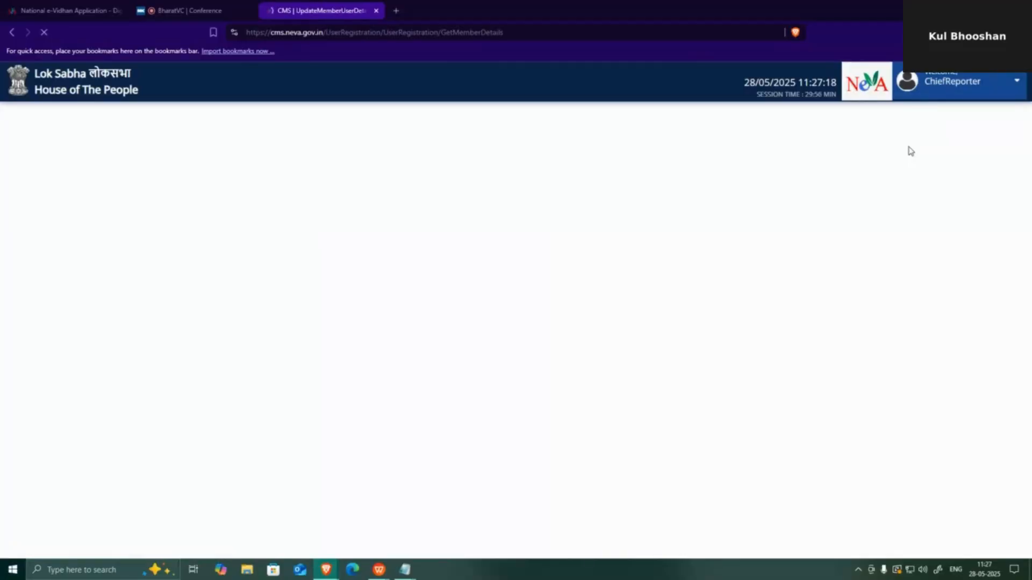
scroll(257, 316, down, 4)
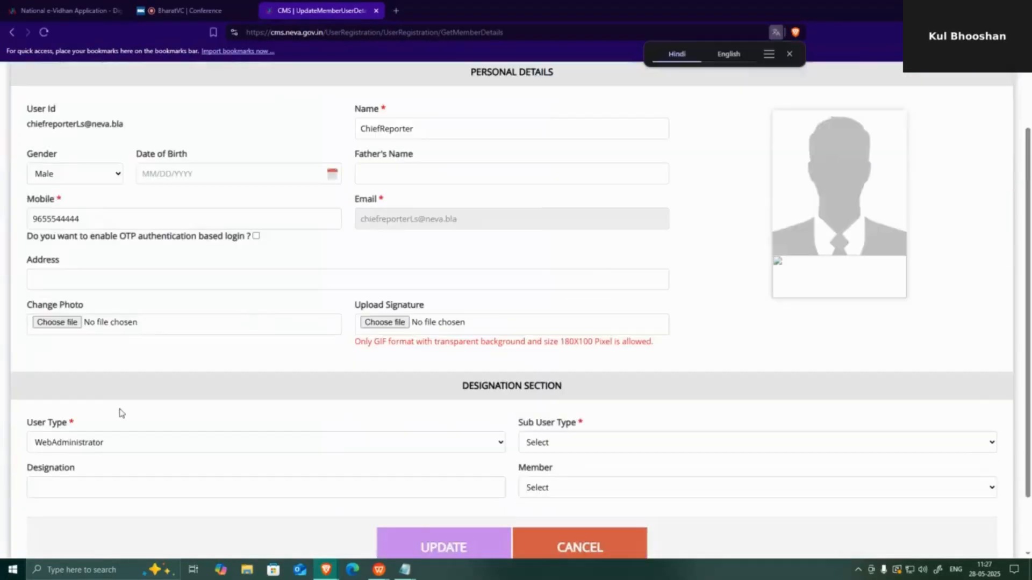
scroll(120, 412, down, 2)
- Set user type Vidhan Sabha Secretariat, sub type Other than Vidhan Sabha Secretary, and mark Chief Reporter
click(93, 378)
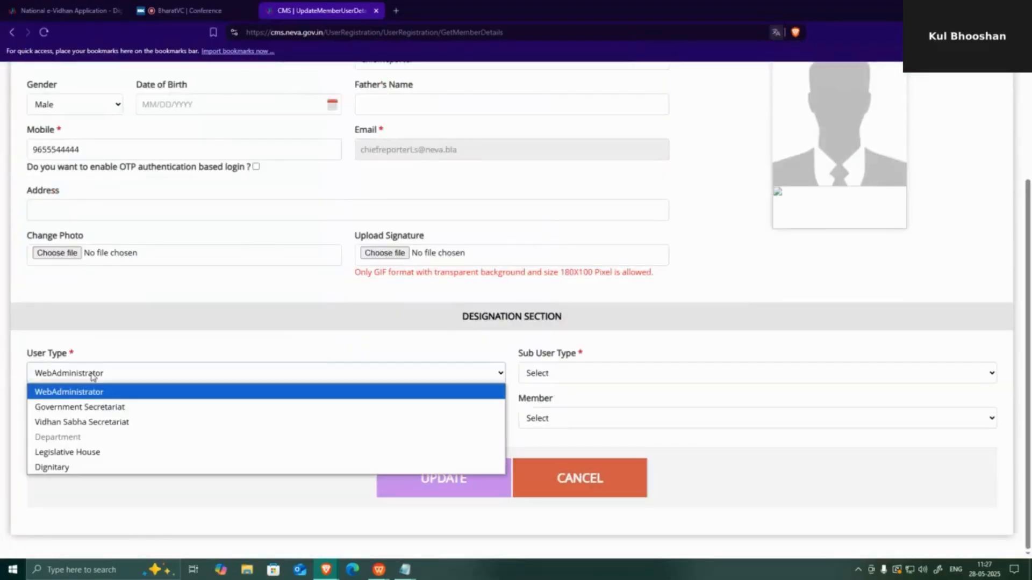
click(85, 423)
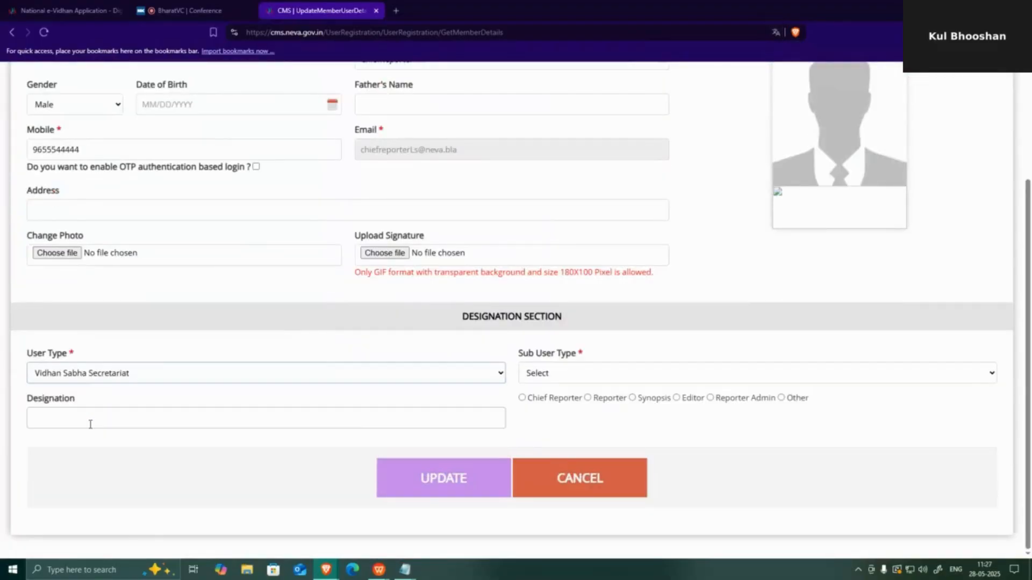
click(651, 377)
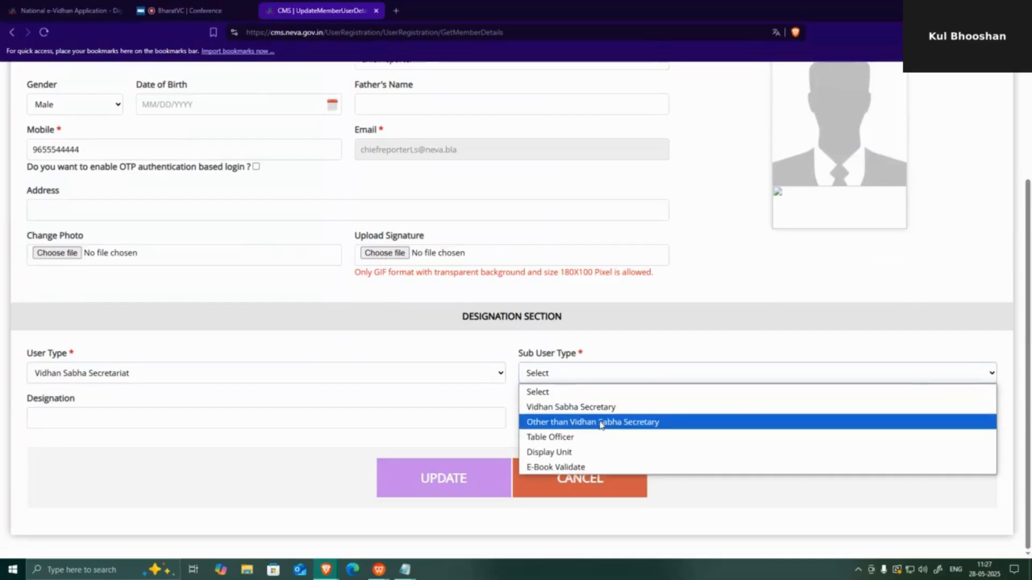
click(608, 422)
scroll(591, 376, down, 1)
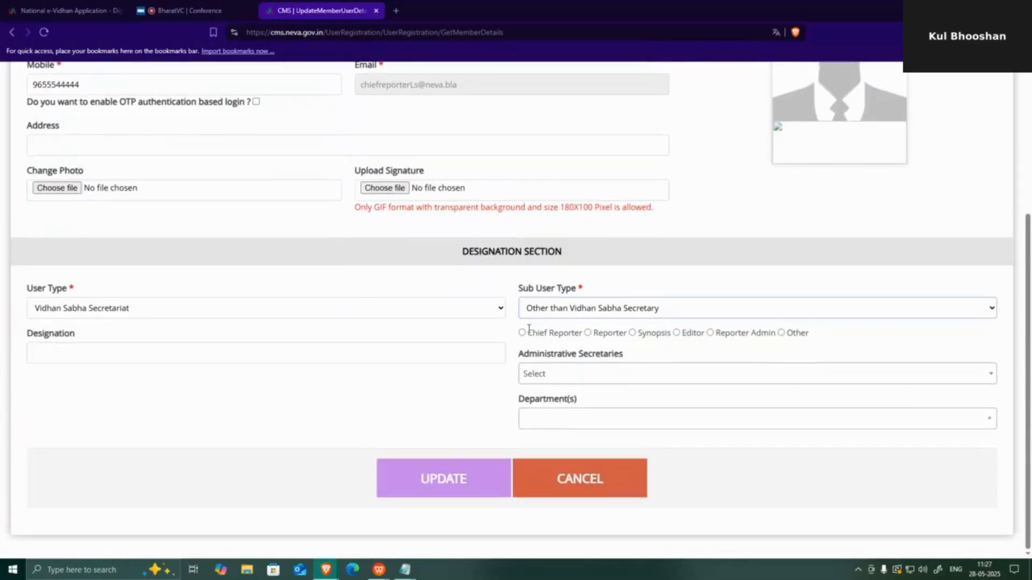
click(522, 333)
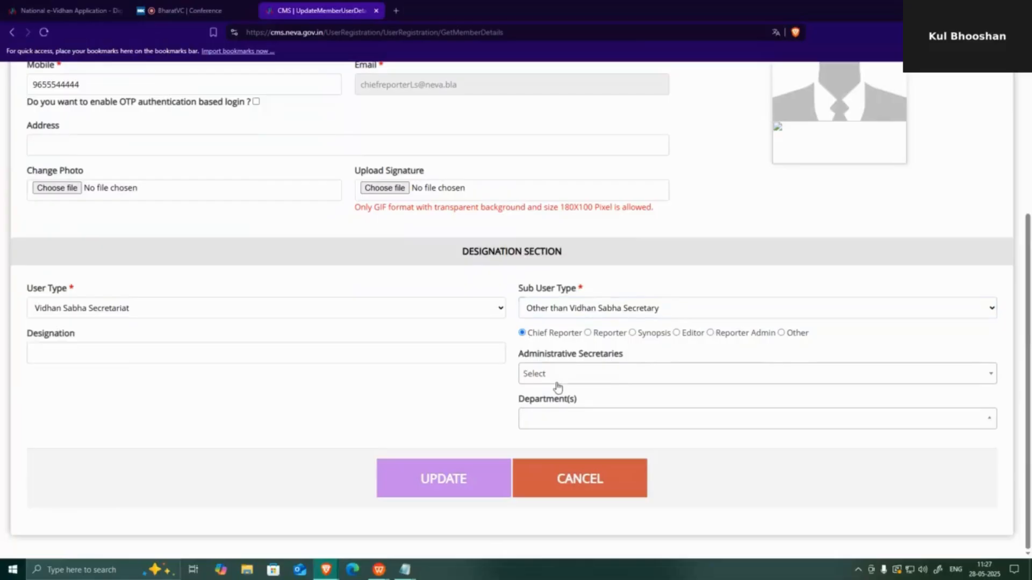
- Search the administrative secretaries list for 'secre' and check the saved credentials notes
click(555, 375)
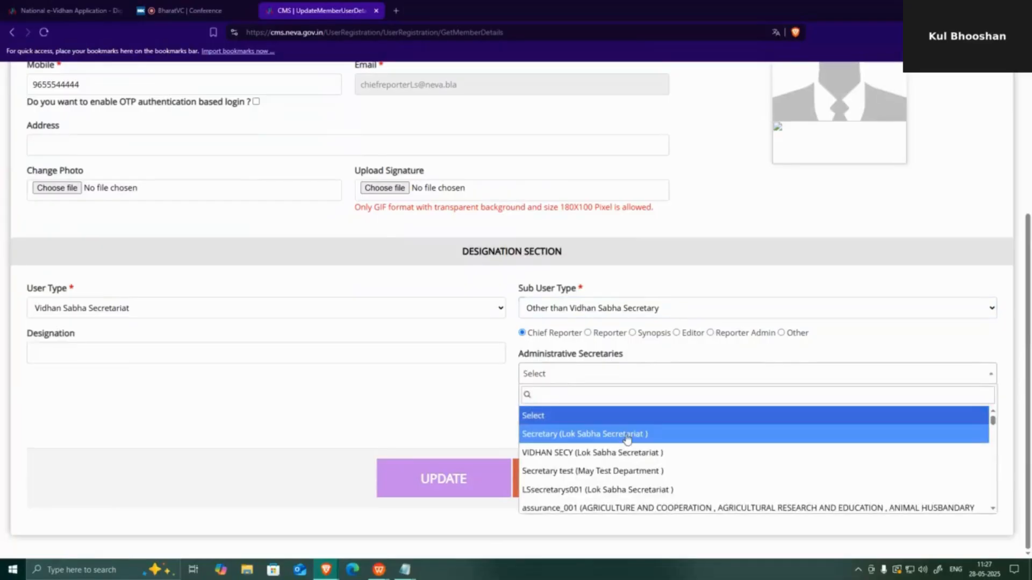
scroll(627, 439, down, 1)
scroll(627, 438, down, 3)
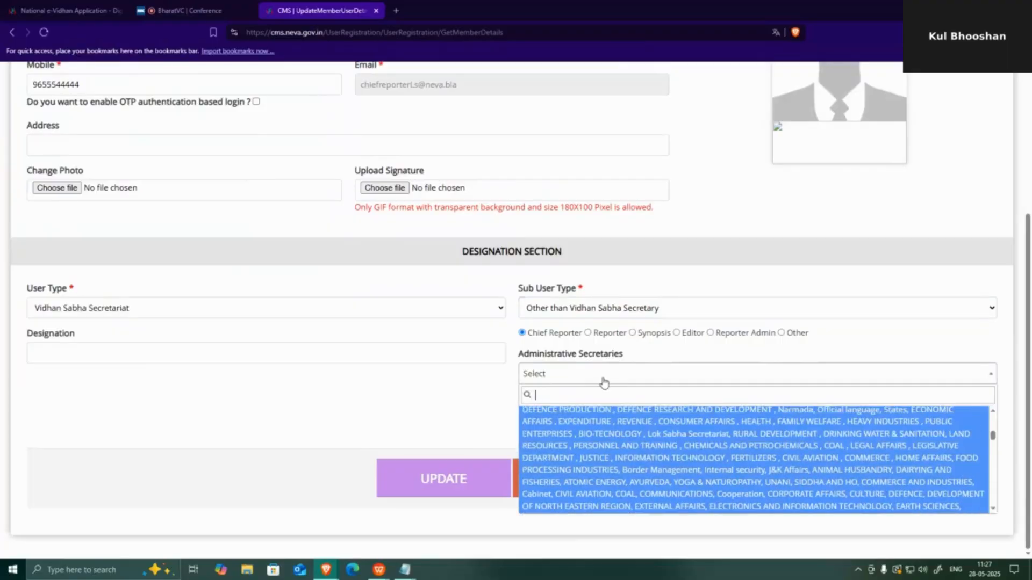
text(secre)
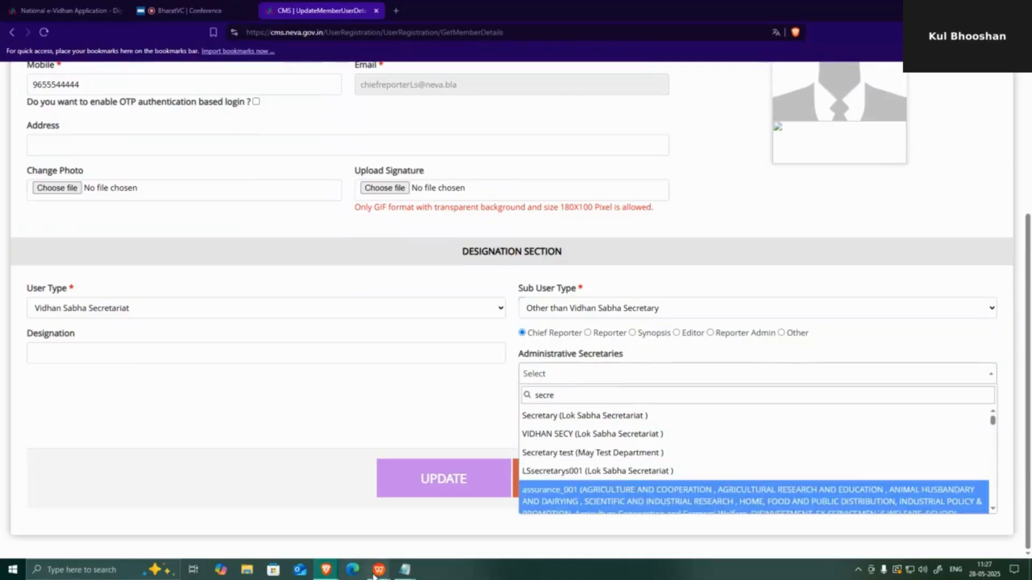
mouse_move(400, 573)
click(424, 511)
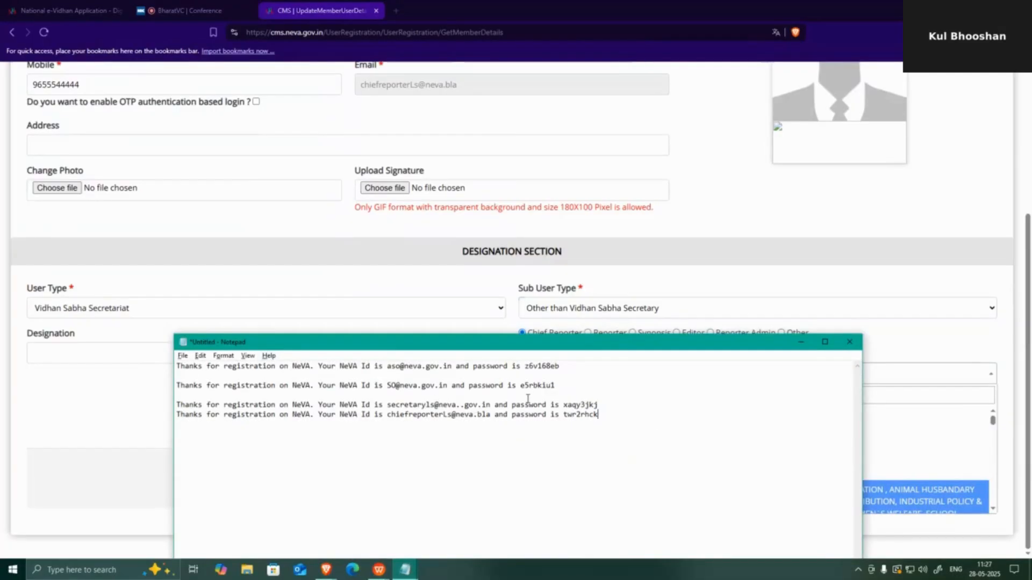
click(918, 326)
- Choose the Lok Sabha Secretariat secretary as administrative secretary and update the profile
click(571, 374)
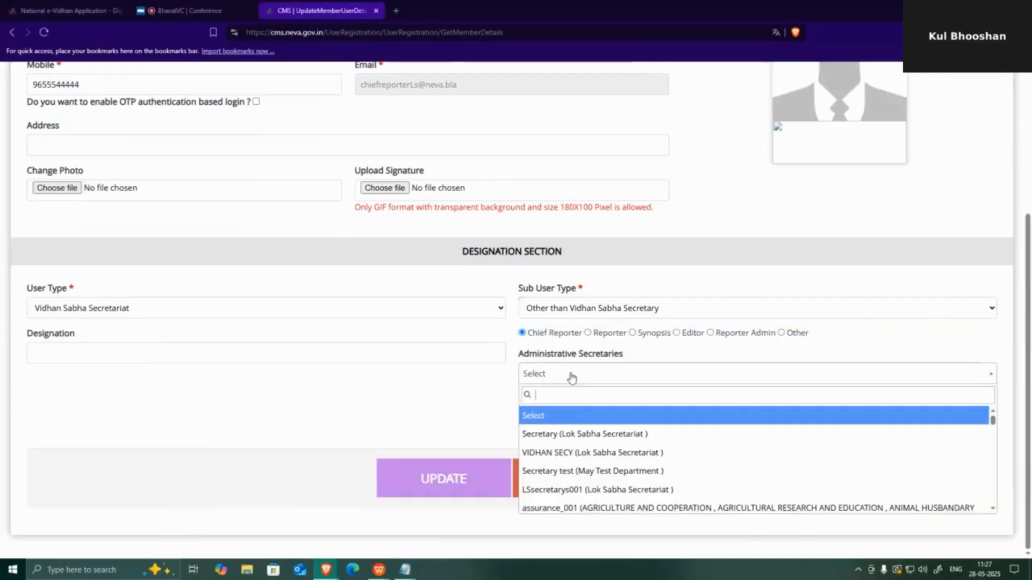
text(secre)
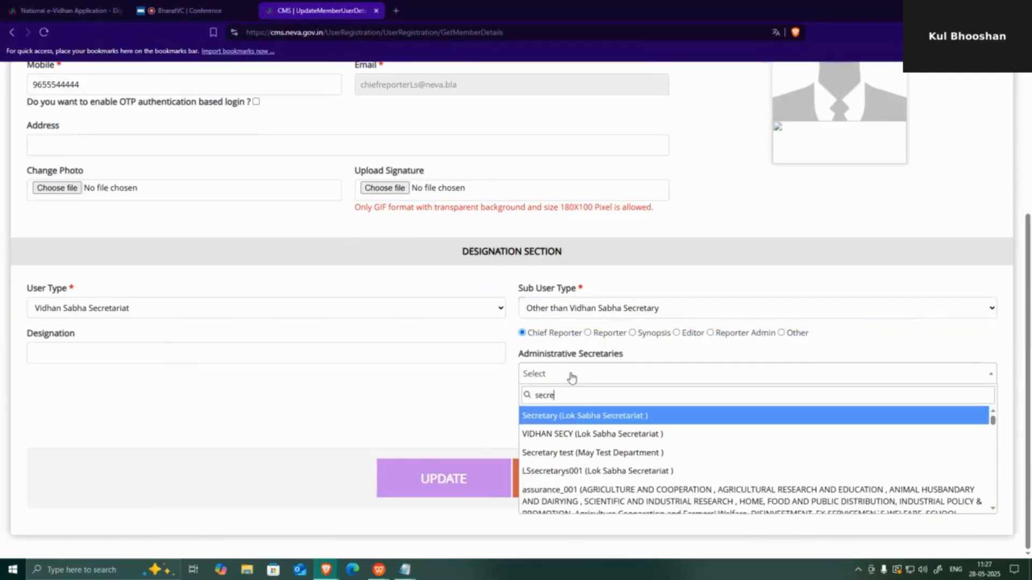
text(tar)
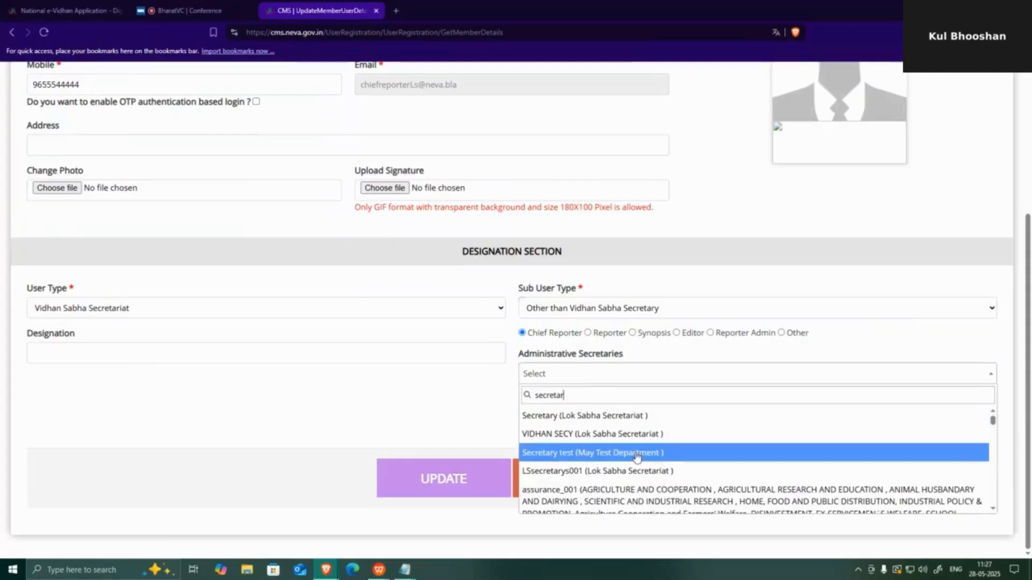
scroll(638, 456, down, 1)
scroll(640, 456, up, 1)
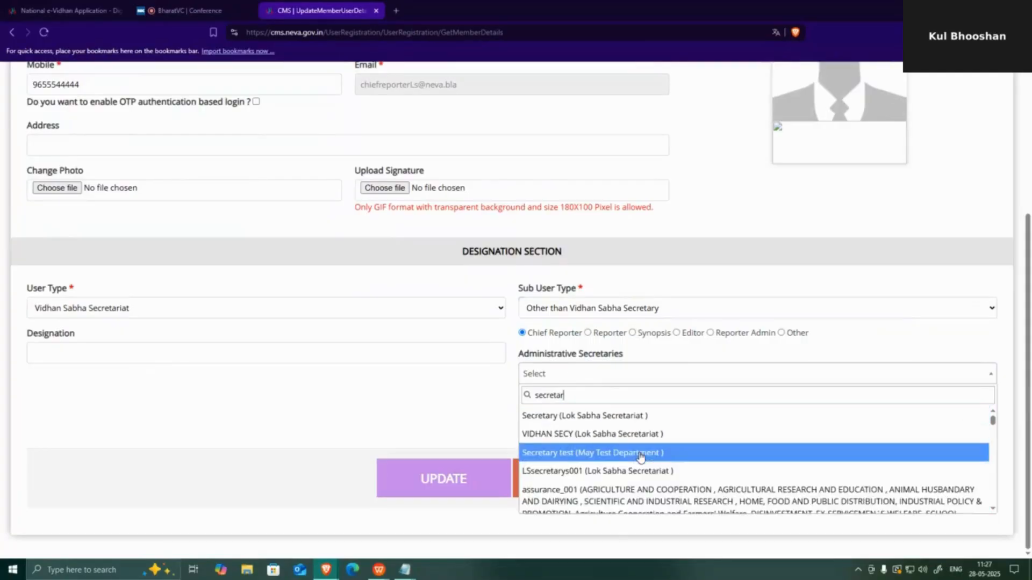
text(y)
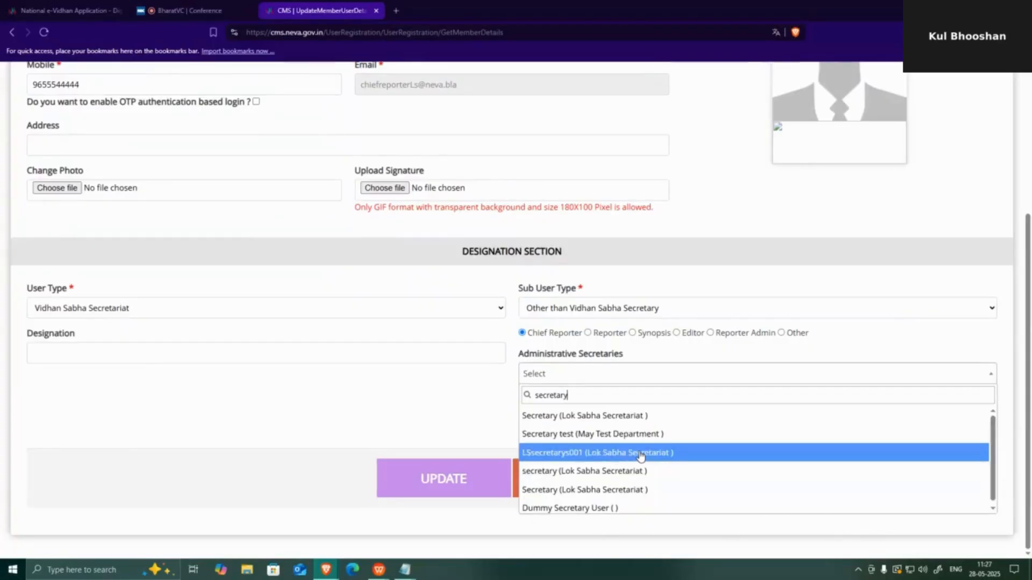
text(ls)
key(BackSpace)
key(BackSpace)
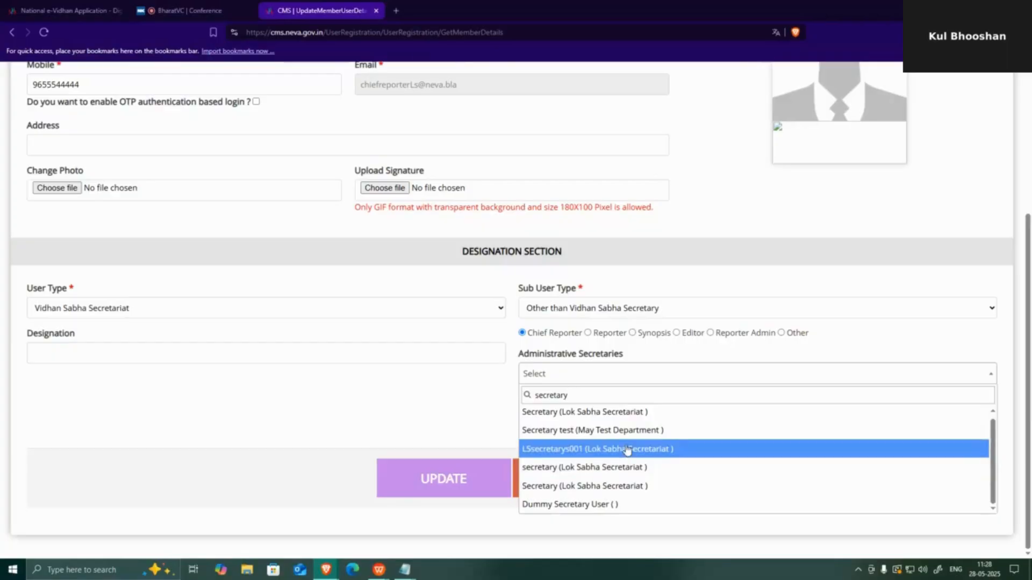
click(626, 450)
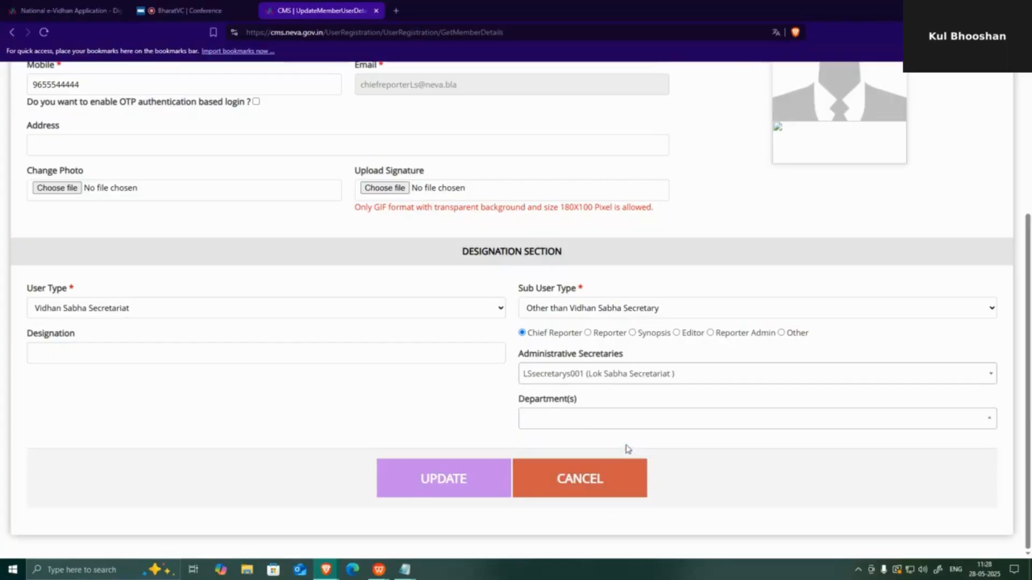
click(436, 479)
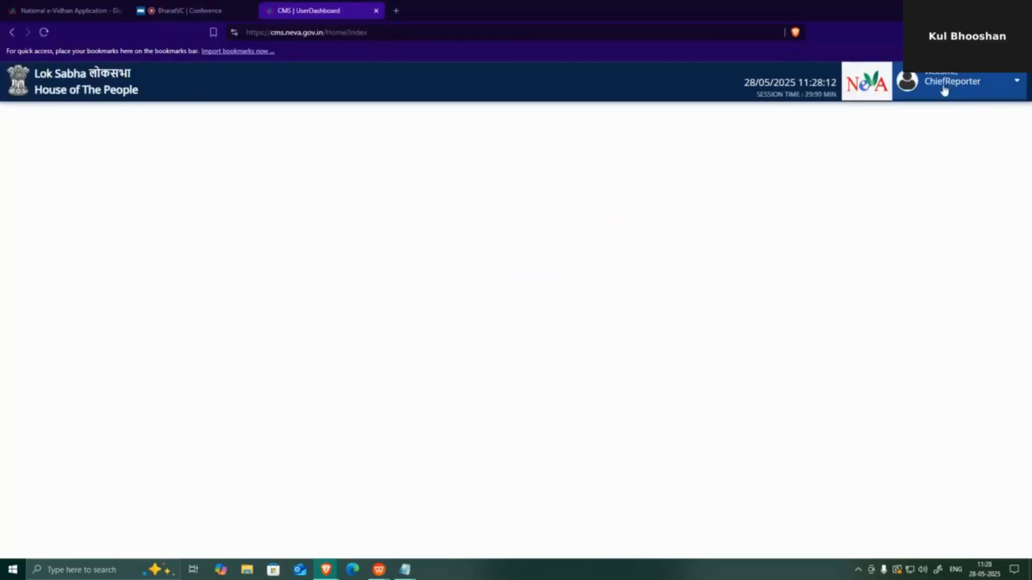
- On the Send Request page, search 'eport' and request all ReporterModule permissions
click(970, 87)
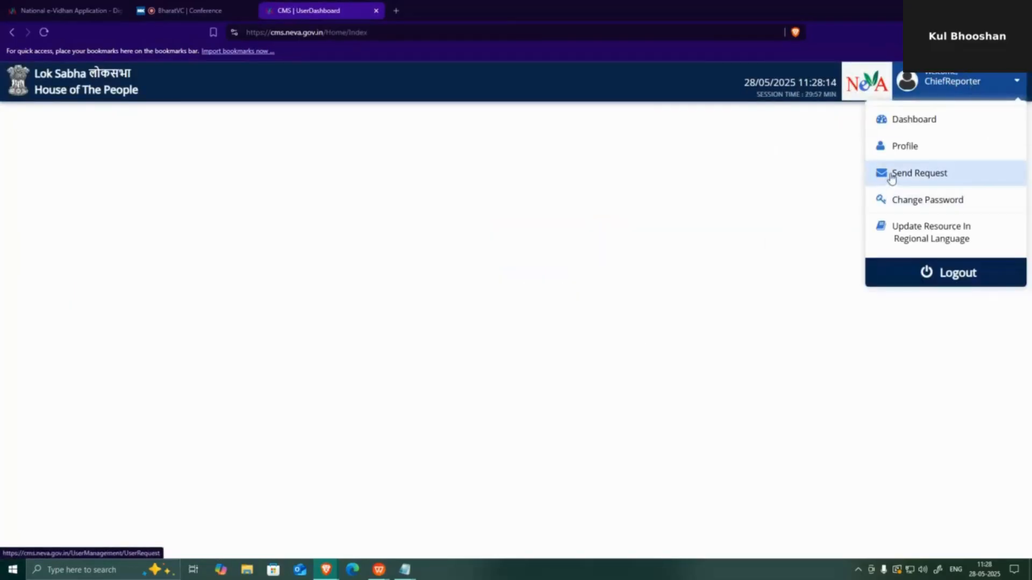
click(891, 178)
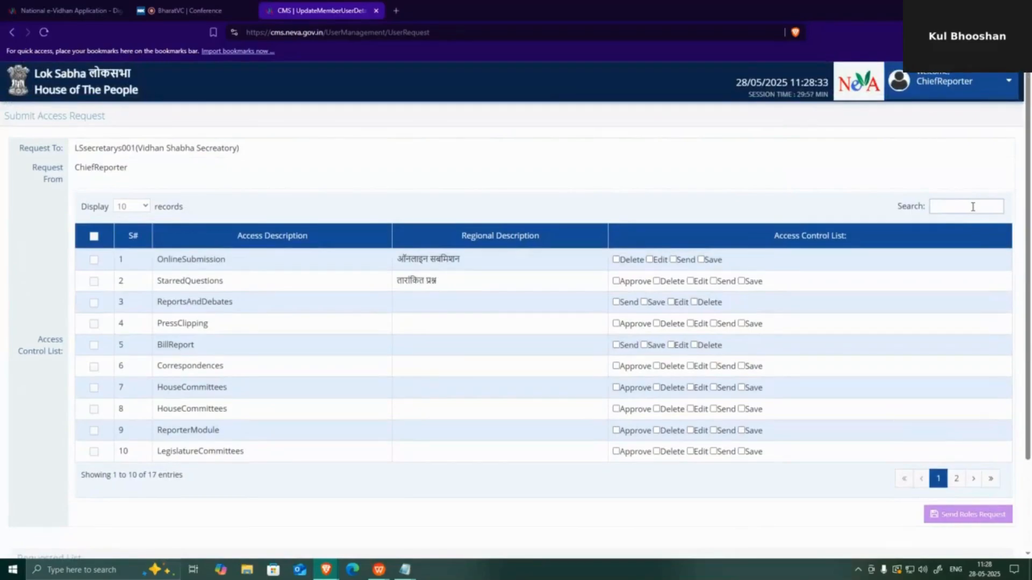
text(eport)
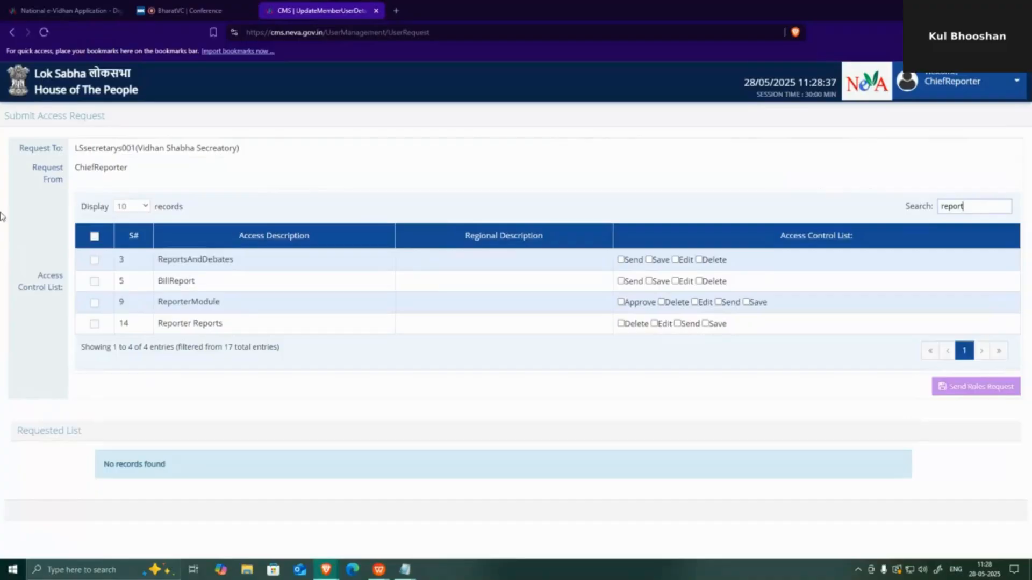
click(95, 304)
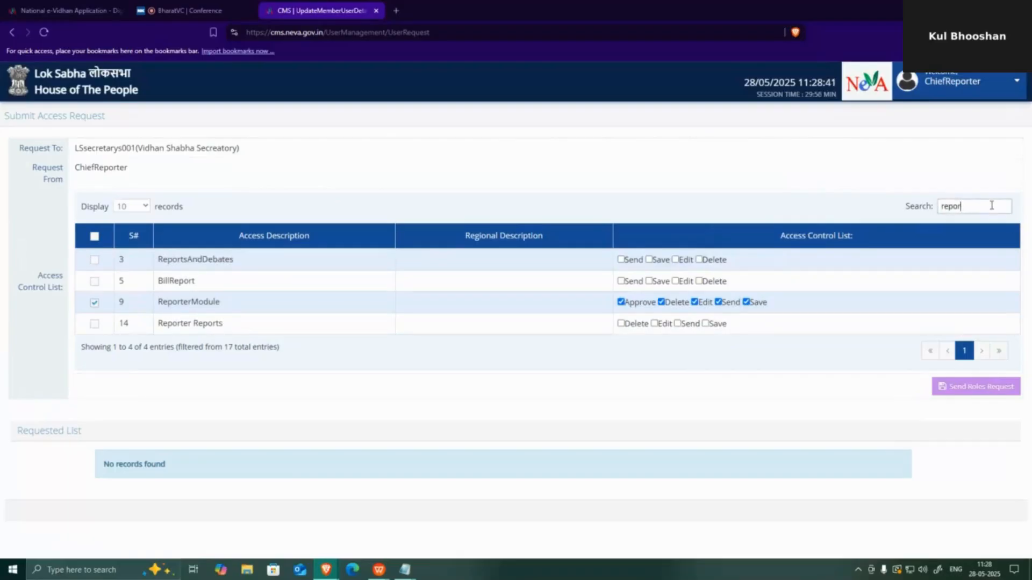
- Search 'shared', request all Shared Document permissions, and send the roles request
key(BackSpace)
key(BackSpace)
key(BackSpace)
key(BackSpace)
key(BackSpace)
text(sh)
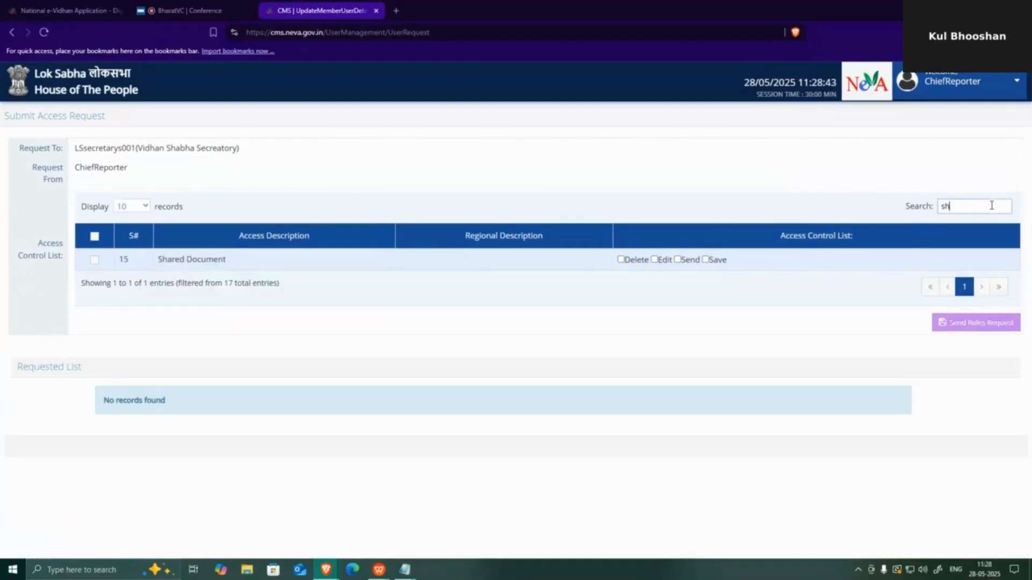
text(ared)
click(94, 260)
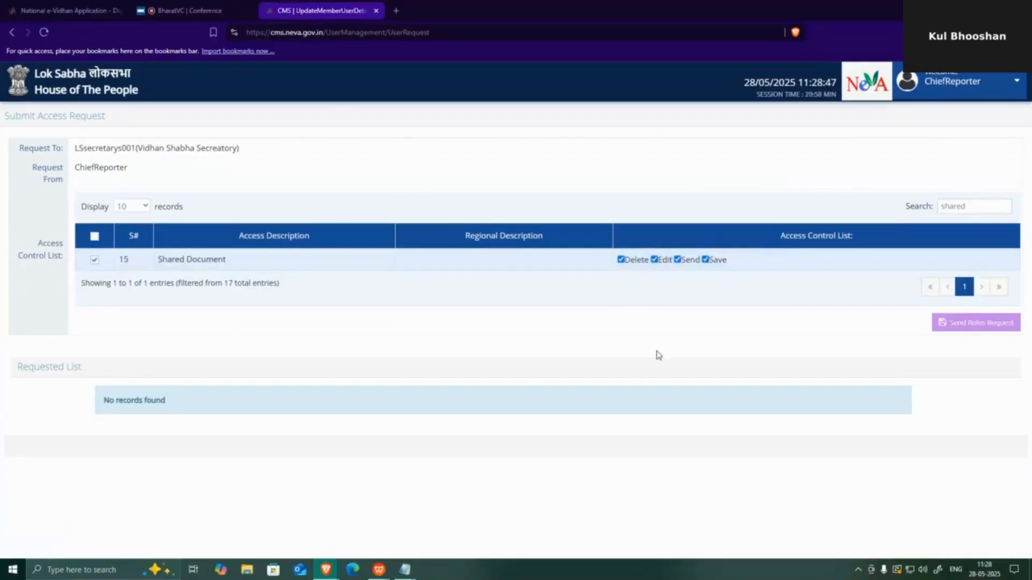
click(977, 324)
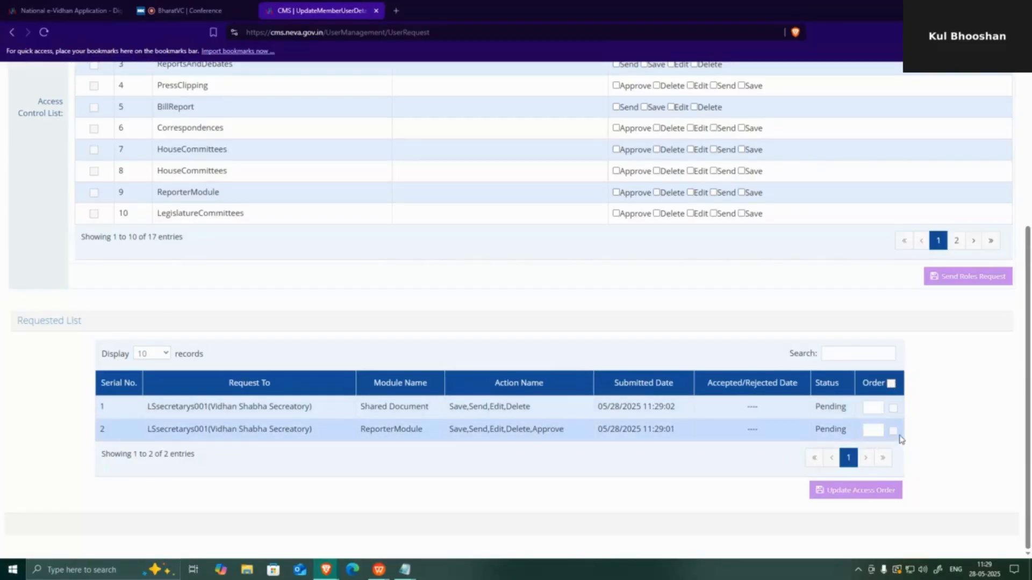
- Give ReporterModule access order 1 and Shared Document order 2, then apply the order
click(873, 429)
text(1)
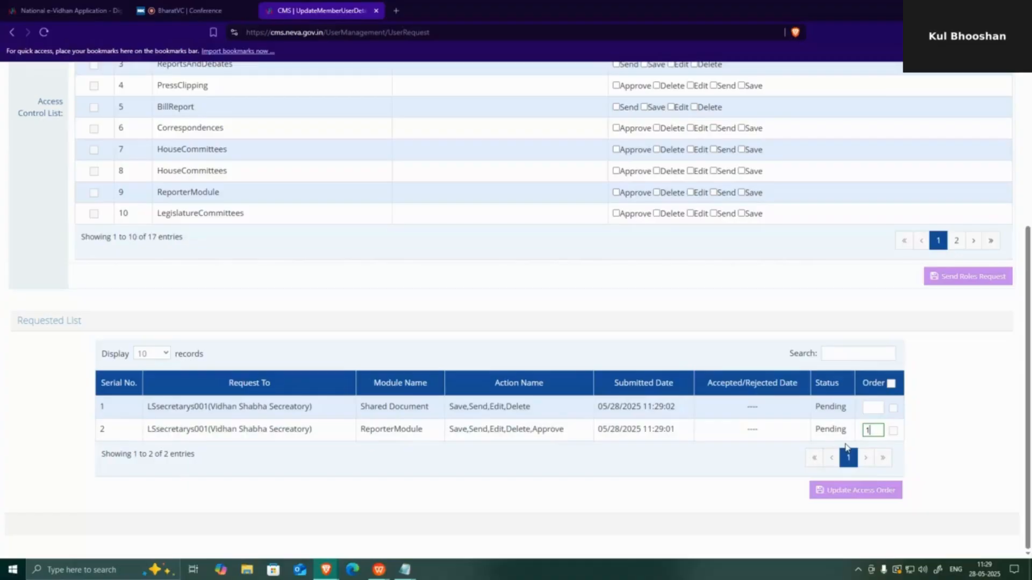
click(879, 411)
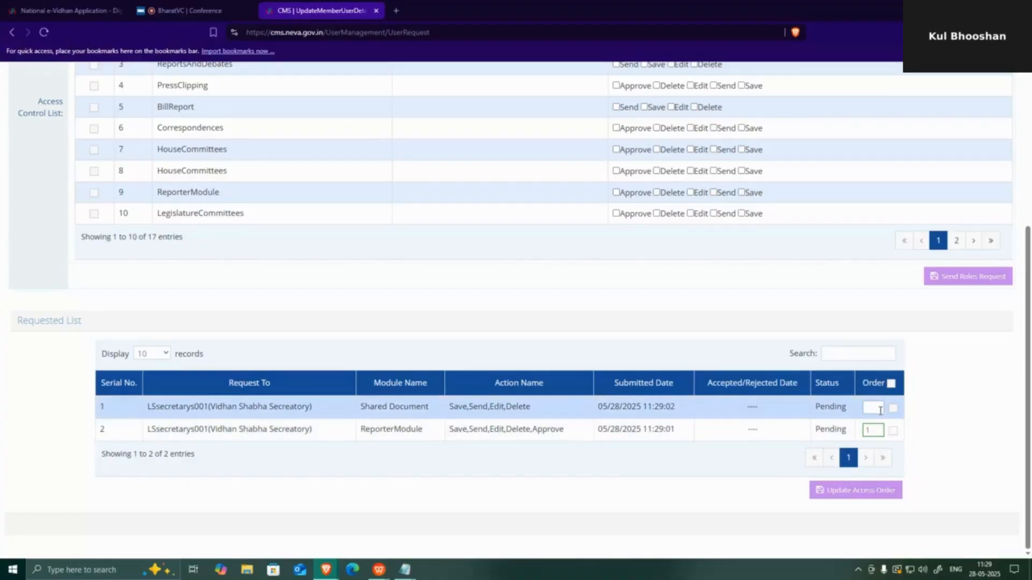
text(2)
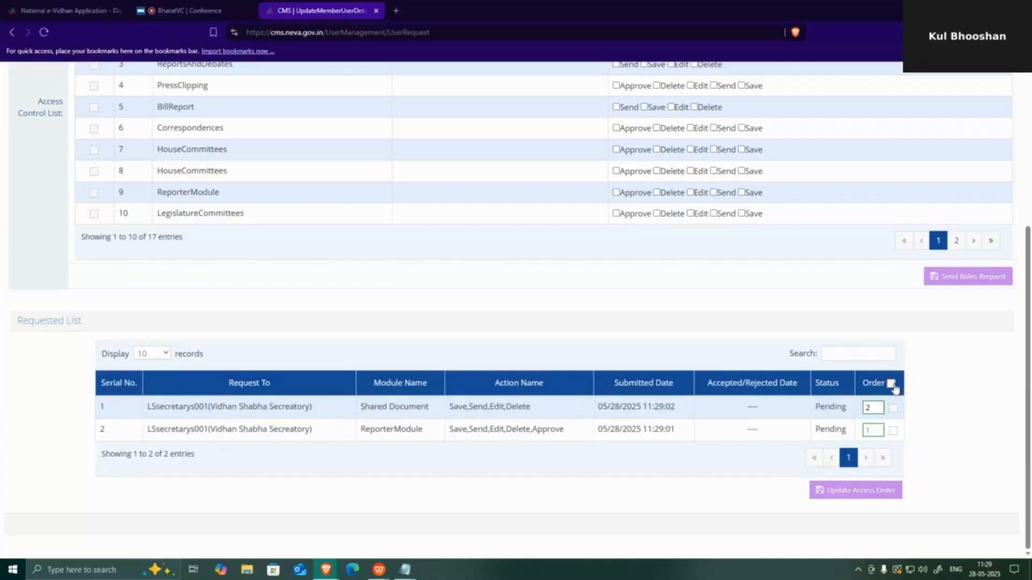
click(880, 496)
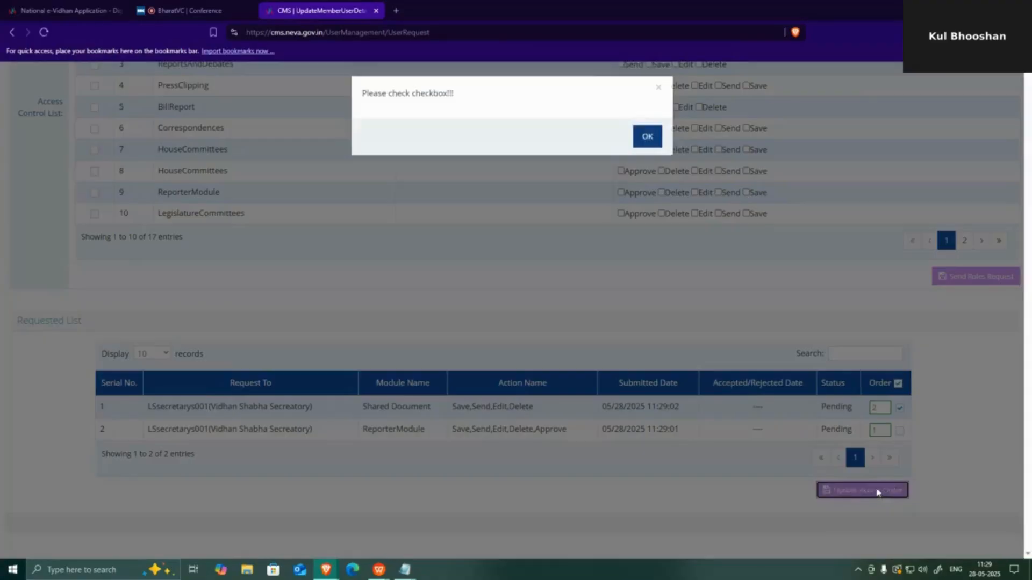
click(647, 136)
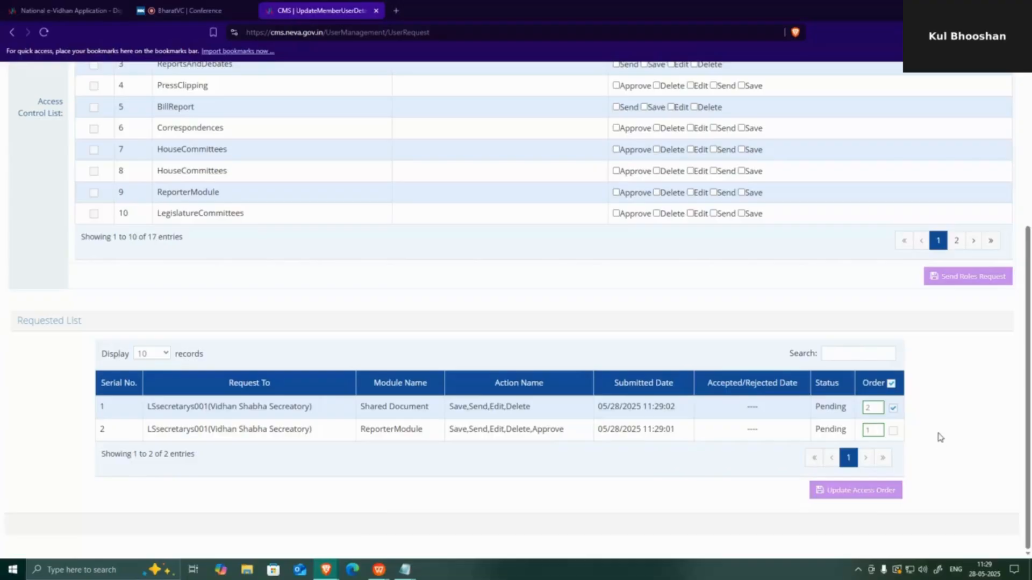
scroll(939, 439, up, 5)
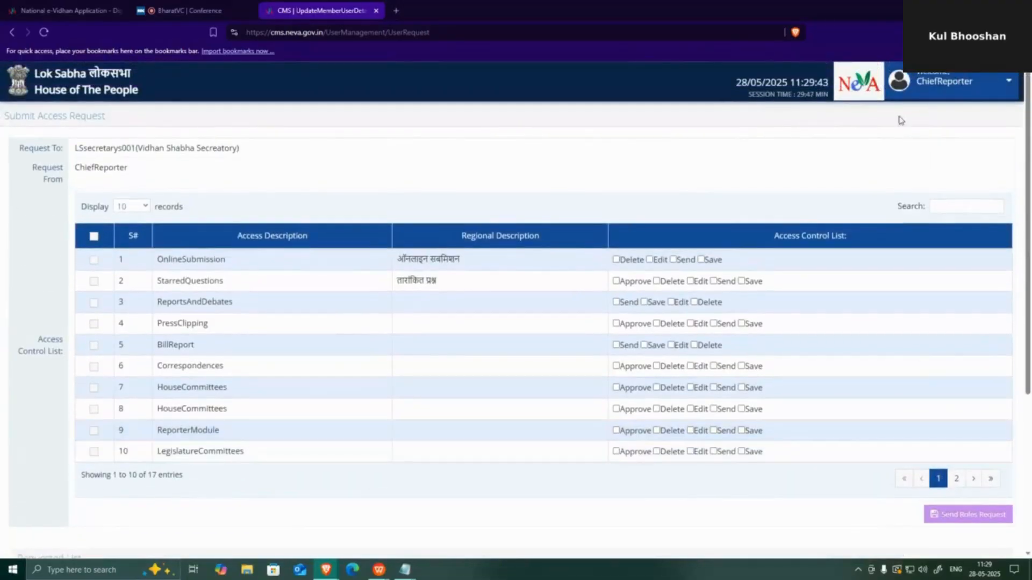
click(969, 90)
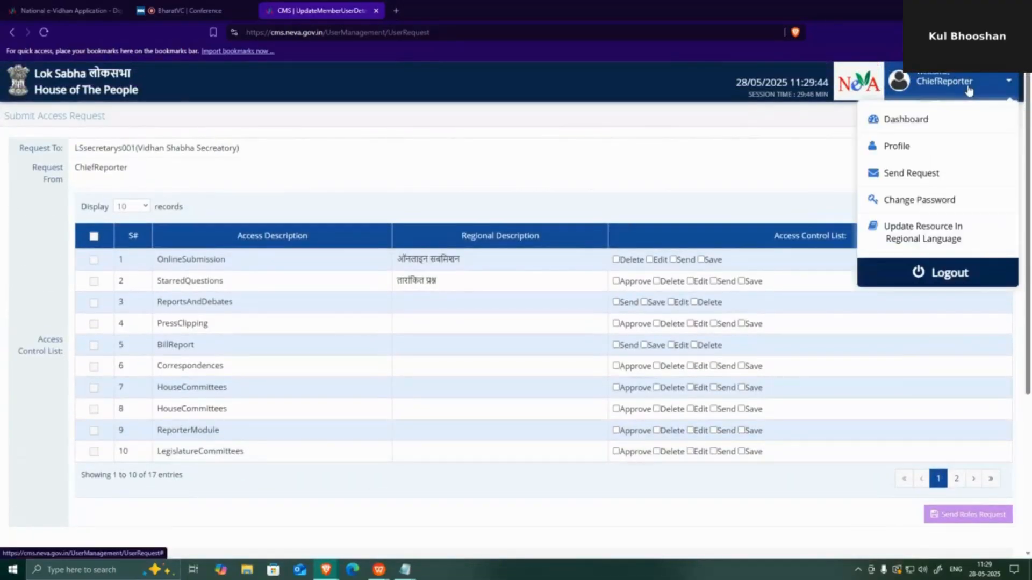
- Log out of the Chief Reporter account, choose Lok Sabha, and consult the login notes
click(945, 274)
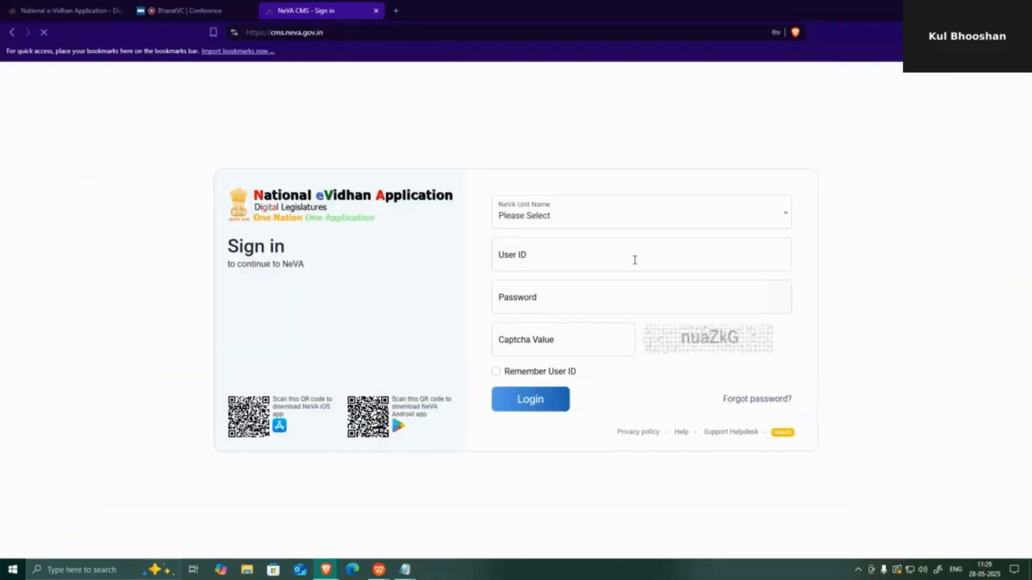
click(611, 219)
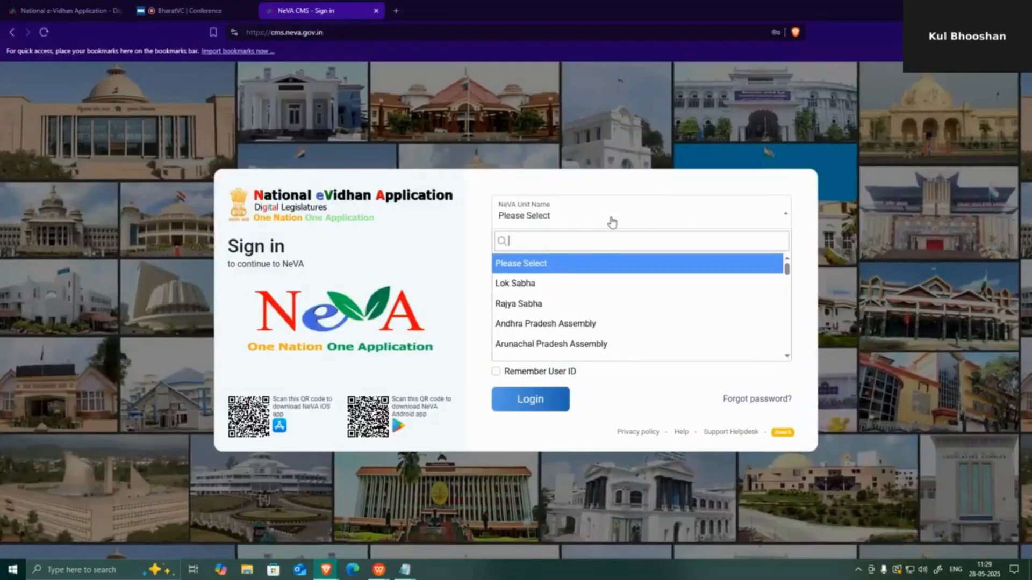
click(530, 289)
mouse_move(405, 569)
click(438, 527)
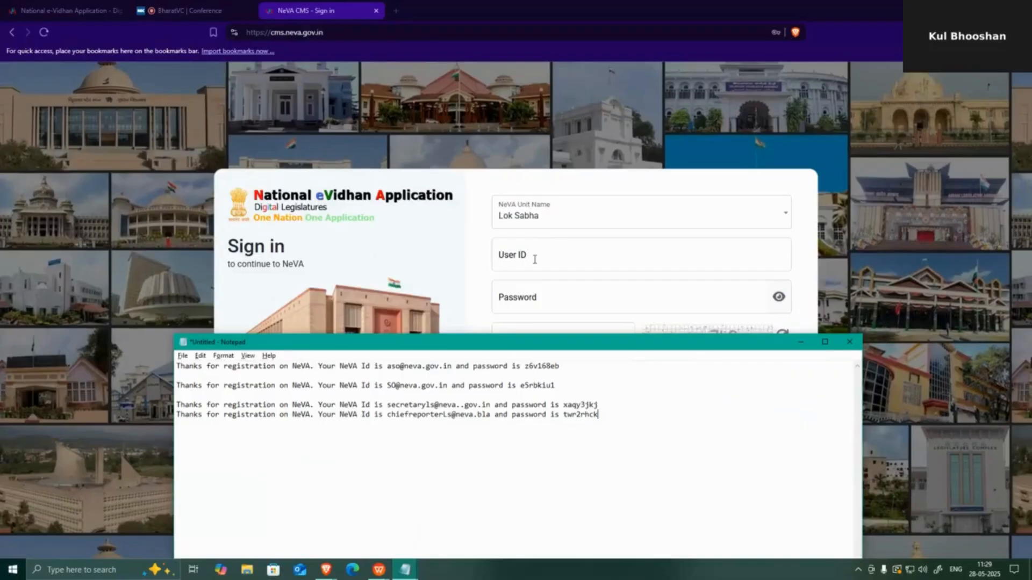
- Enter the Lok Sabha secretary's user ID, replacing the autofilled login
click(535, 257)
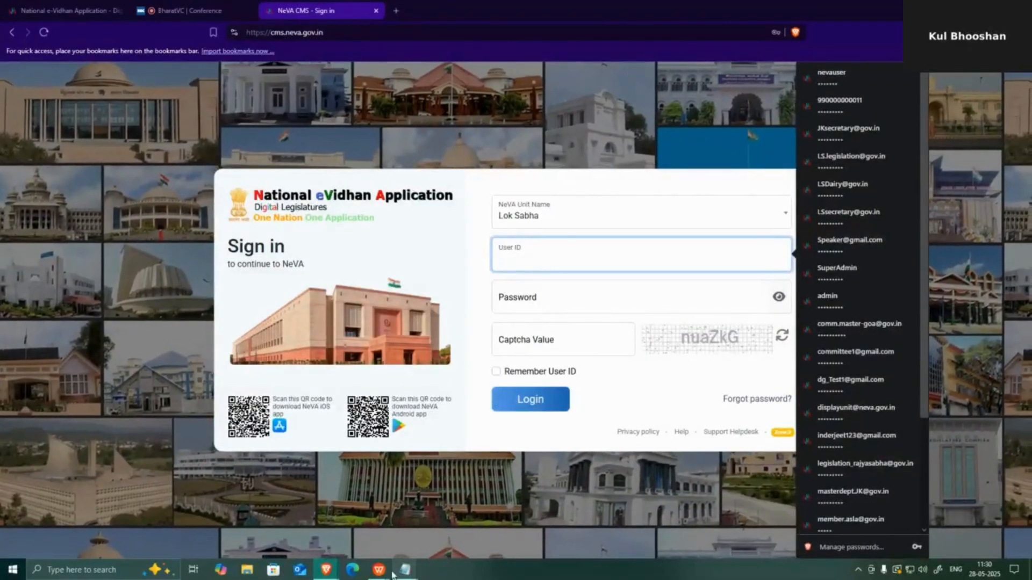
text(LS)
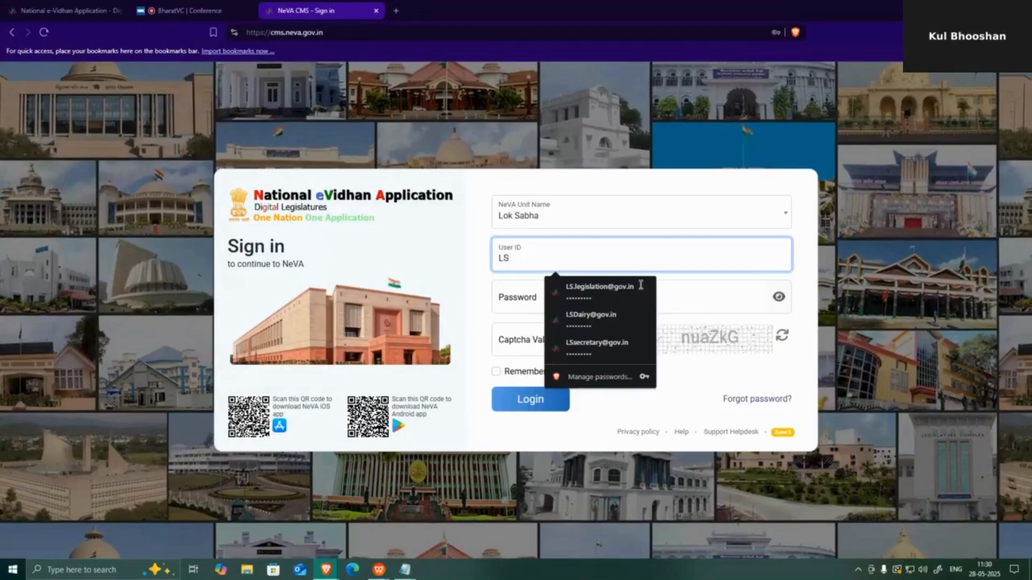
click(640, 287)
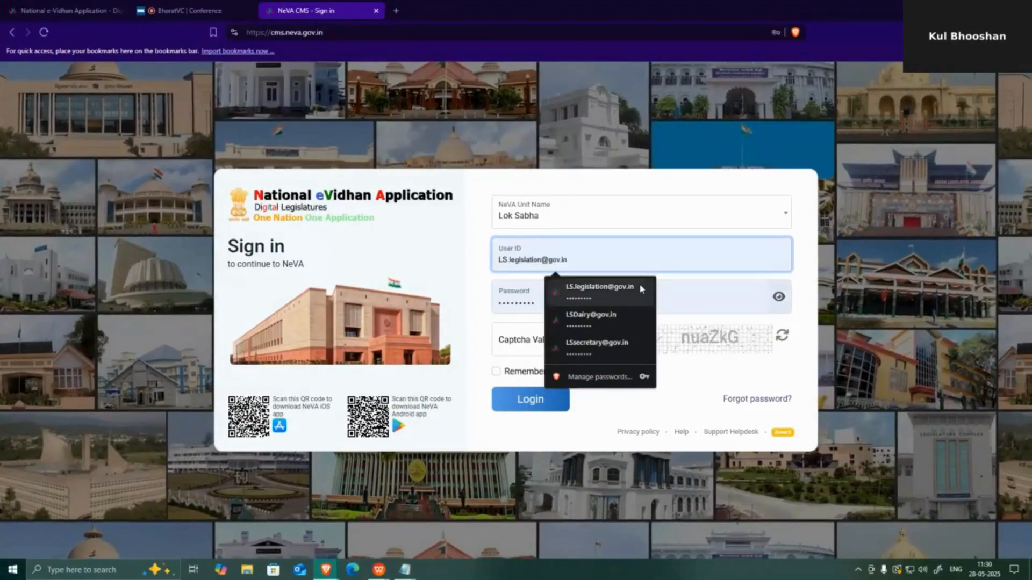
key(ctrl+a)
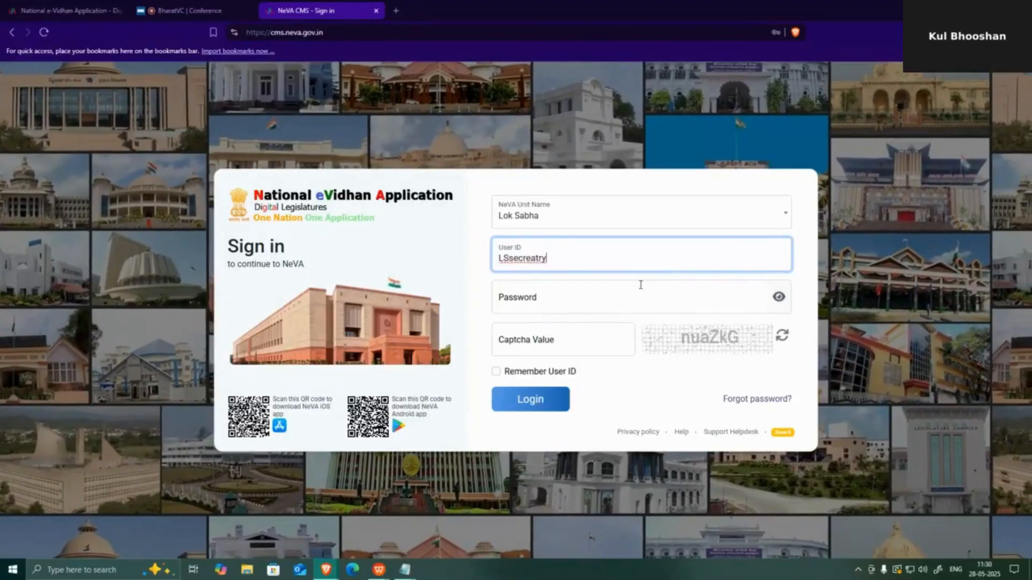
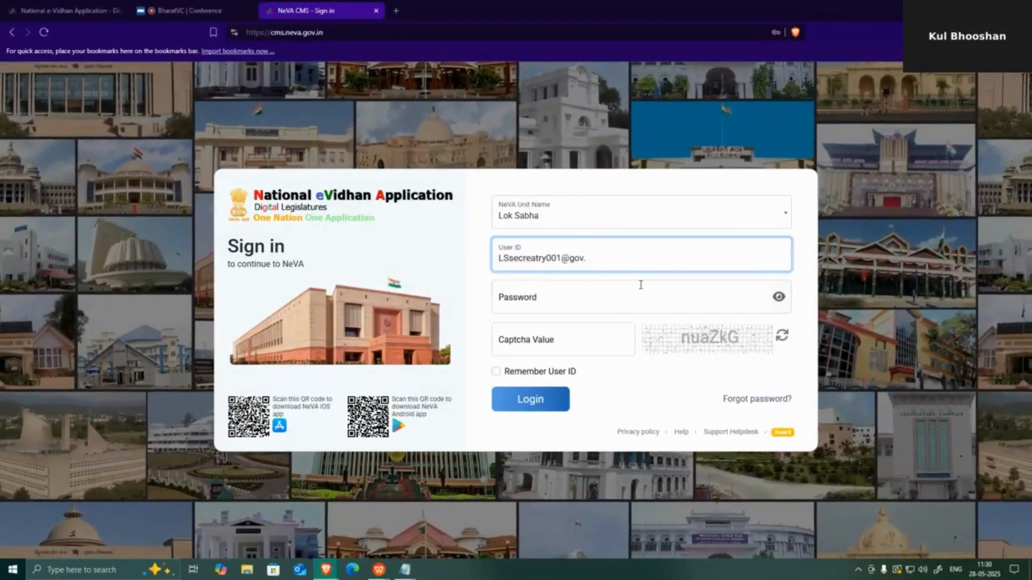
text(in)
- Enter the password and captcha and submit; the login fails with Invalid Credentials
click(657, 296)
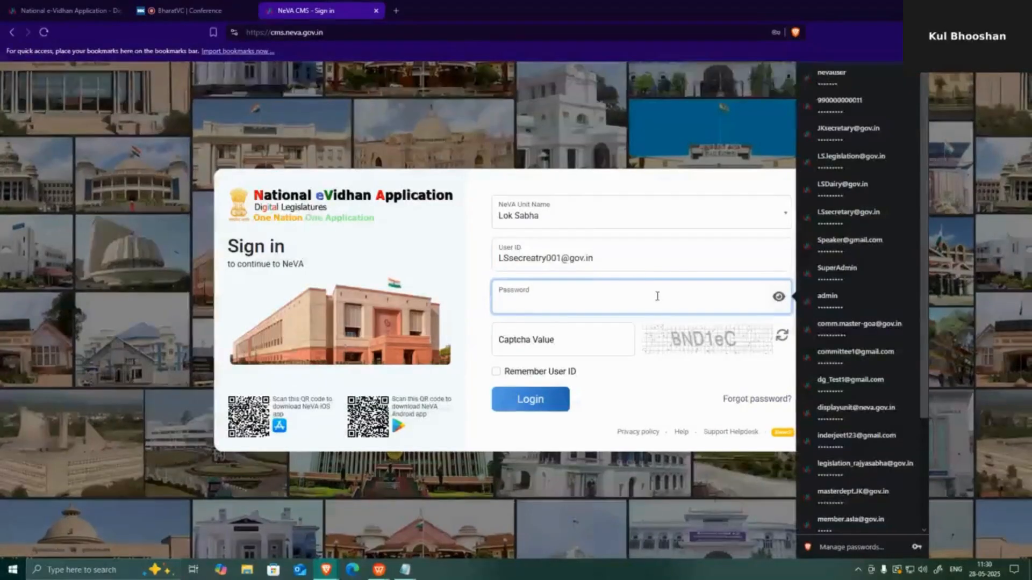
text(••••••)
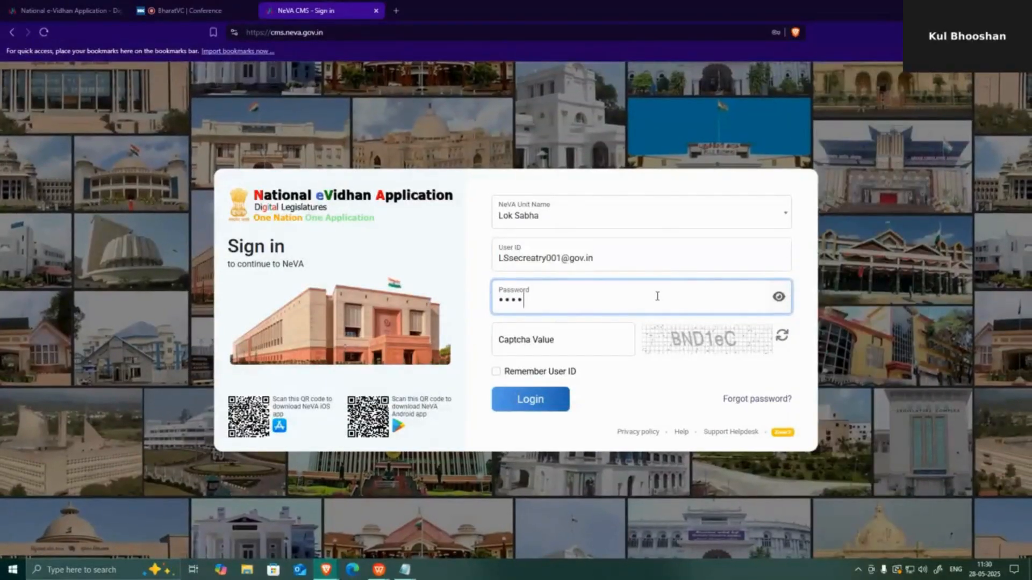
text(••••)
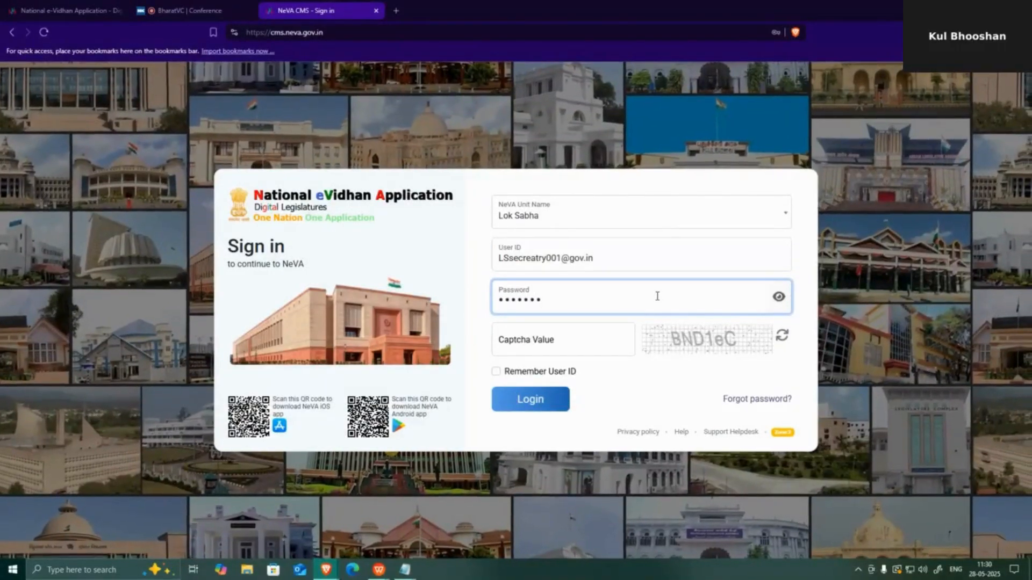
click(544, 326)
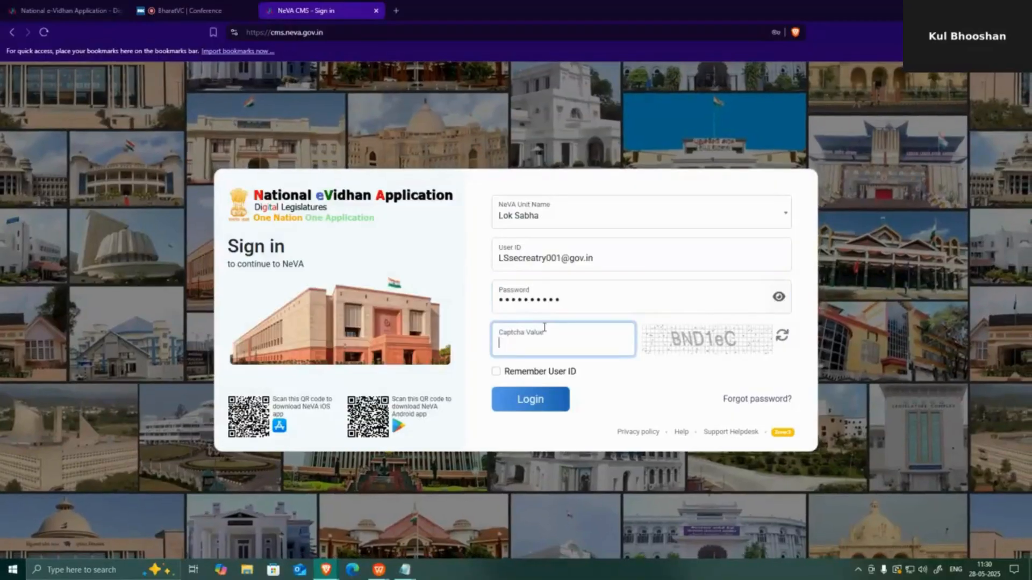
text(BND1)
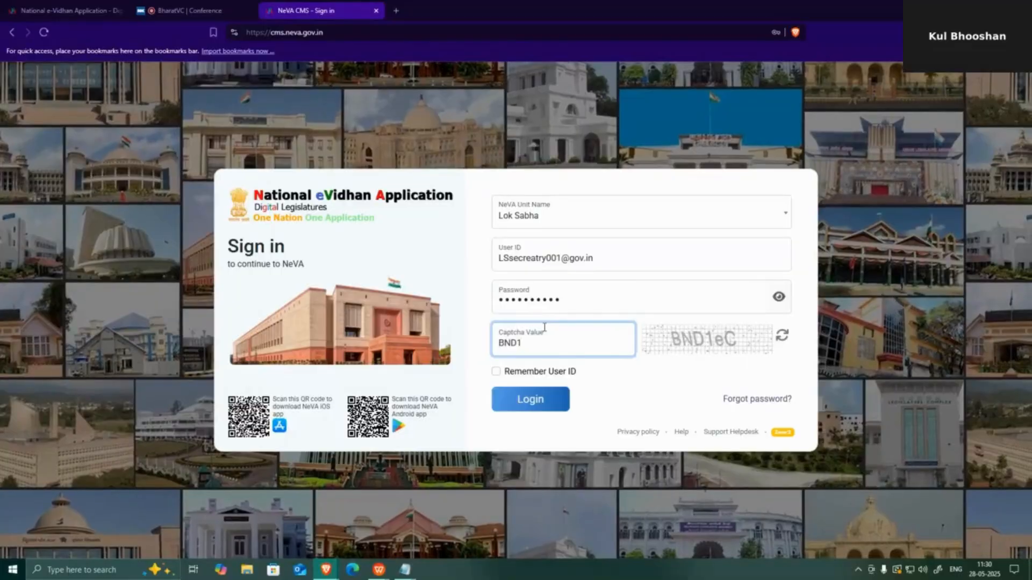
text(eC)
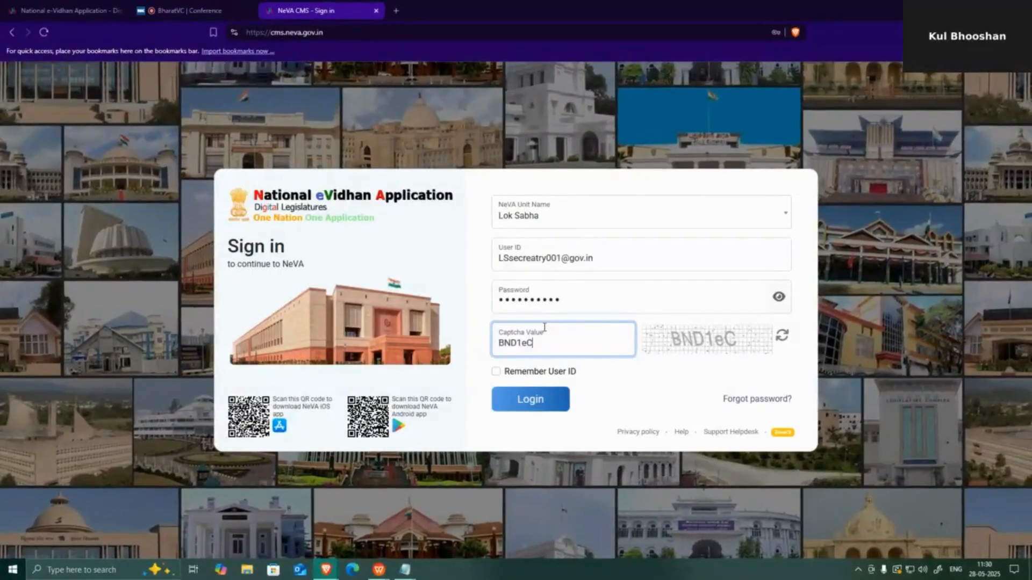
click(524, 400)
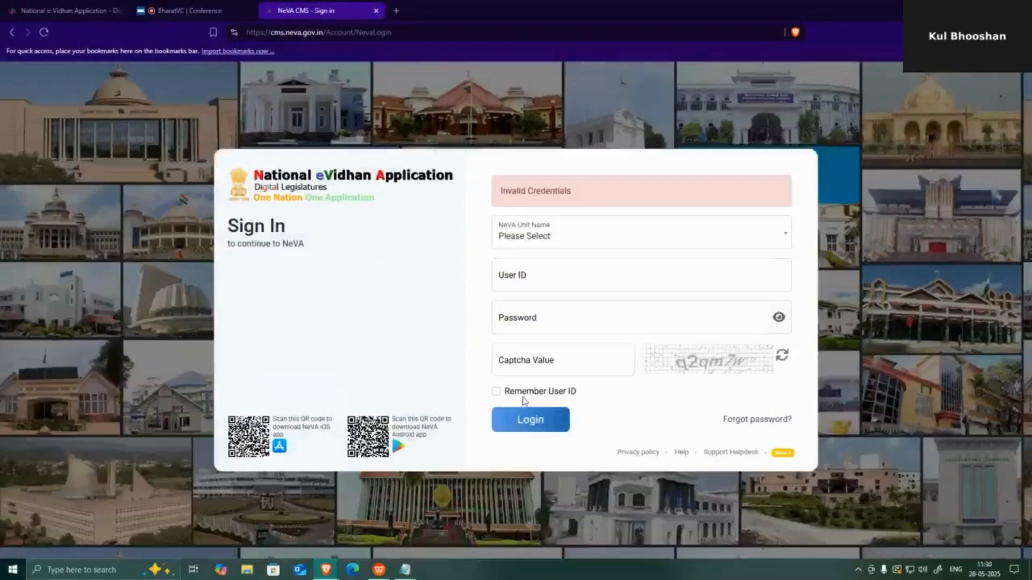
click(570, 240)
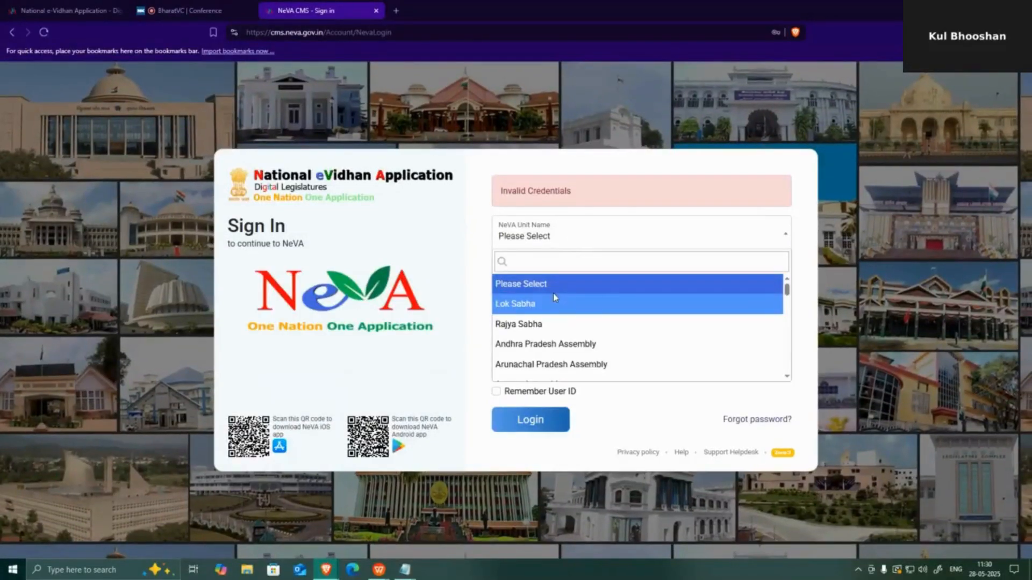
- Choose Lok Sabha and correct the secretary user ID by adding 001, checking the ID document
click(555, 300)
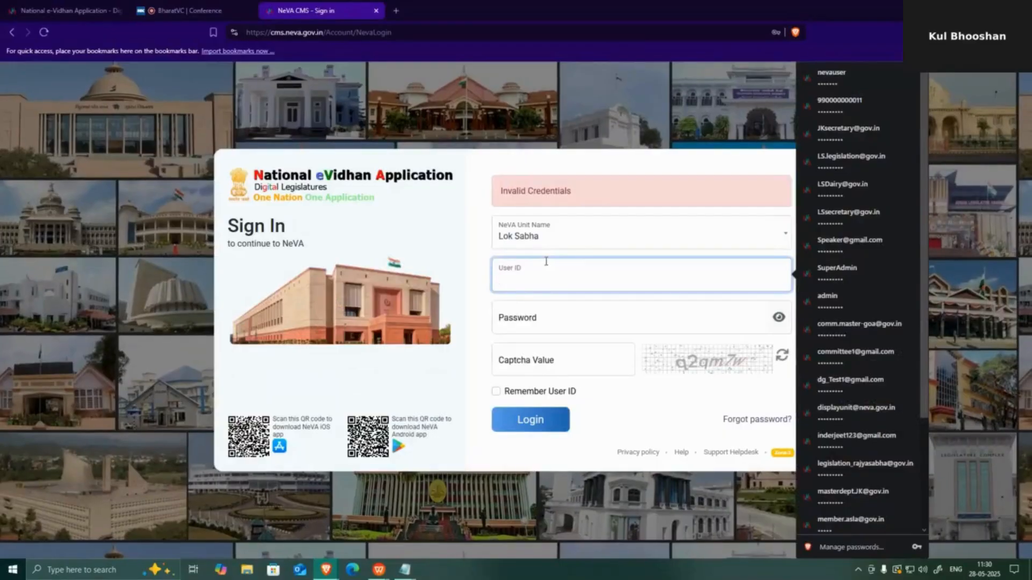
text(LS)
key(alt+Tab)
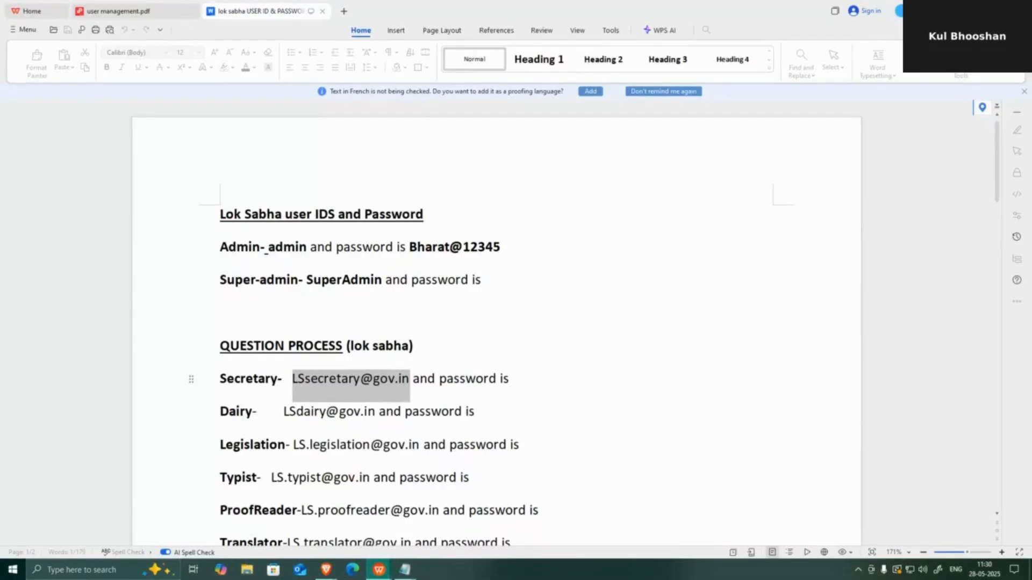
key(alt+Tab)
click(545, 280)
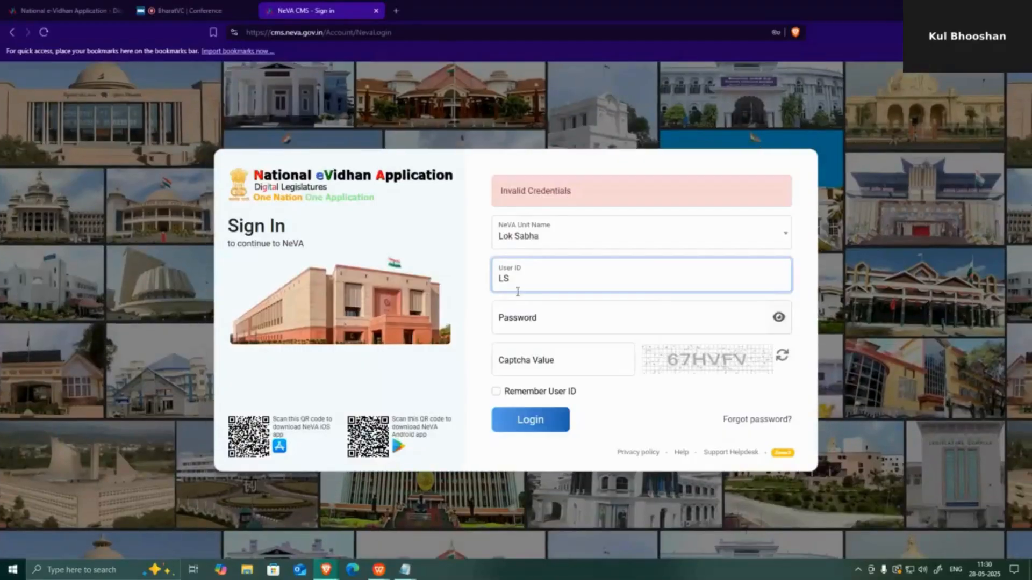
key(ctrl+a)
key(ctrl+v)
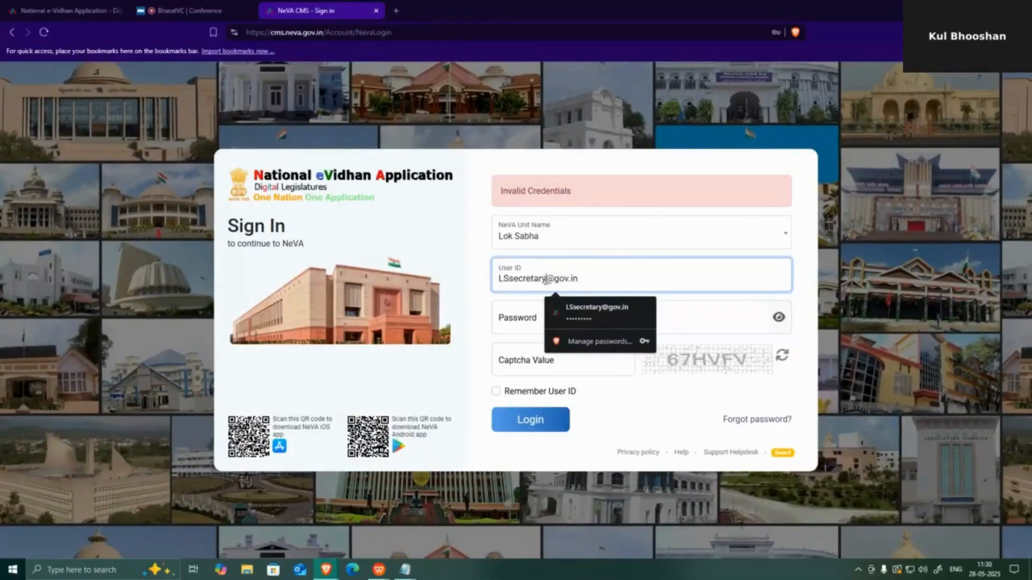
click(546, 280)
text(001)
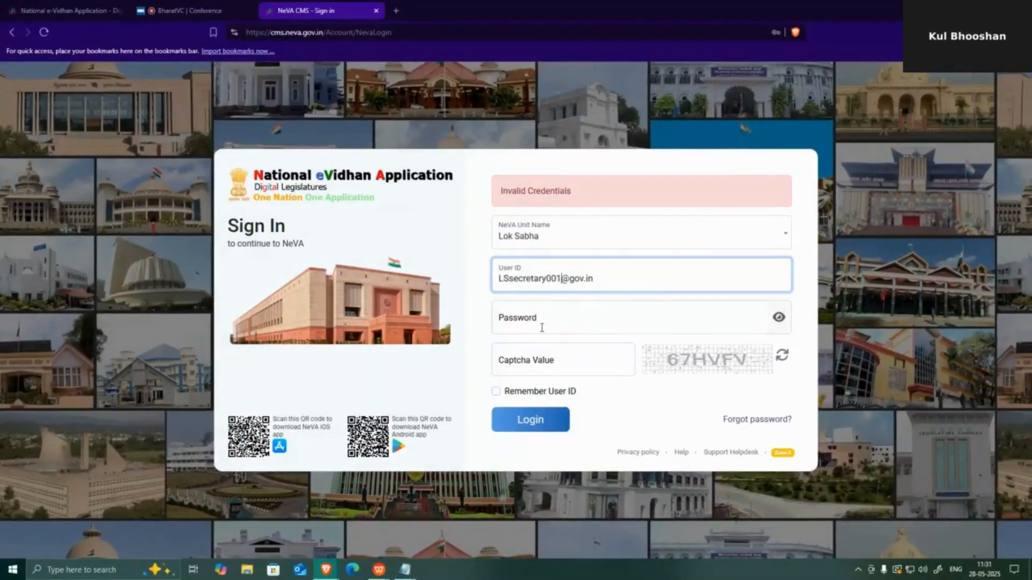
- Enter the password and captcha and submit; the login is rejected again
click(543, 325)
text(***)
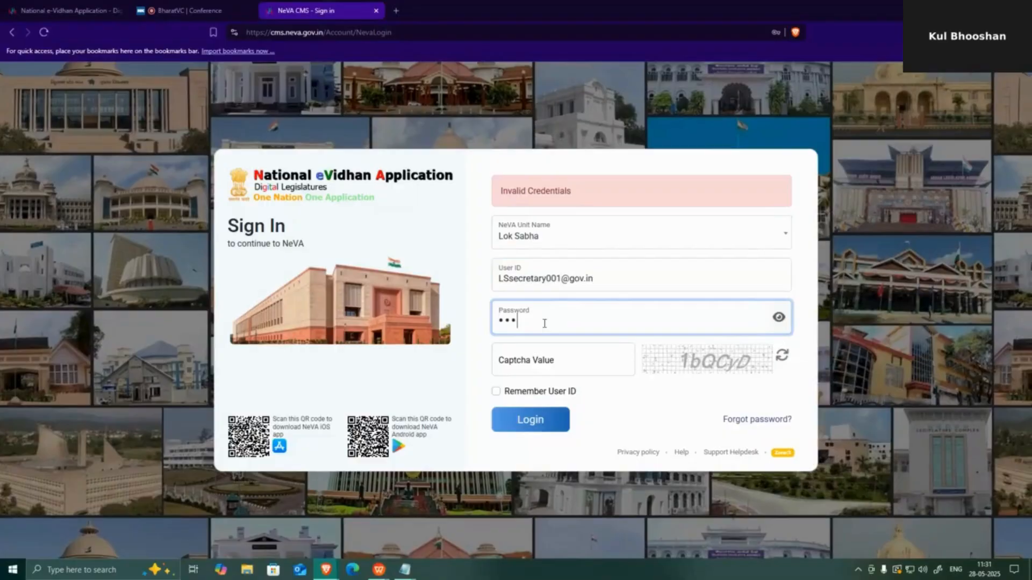
text(*******)
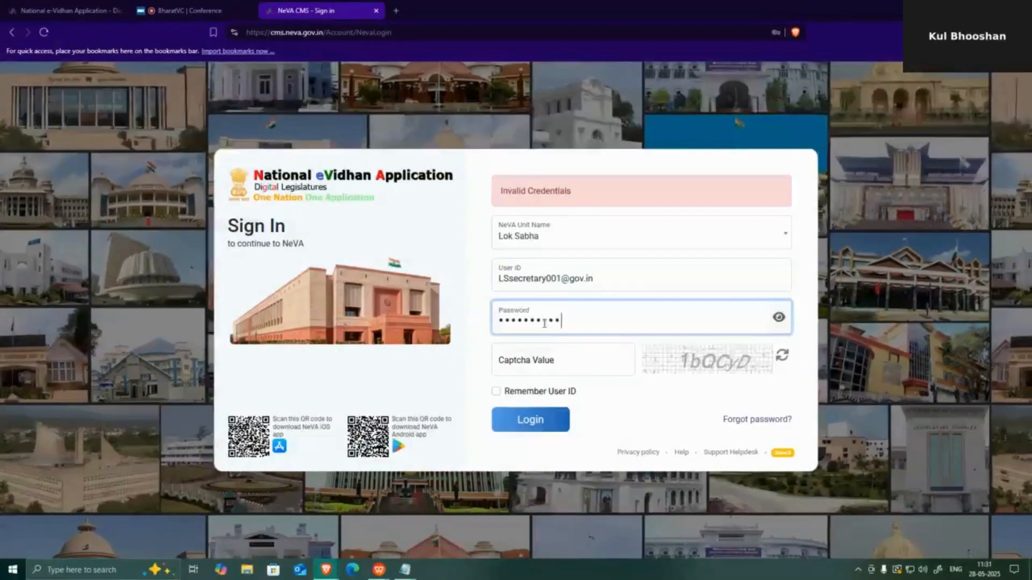
click(554, 372)
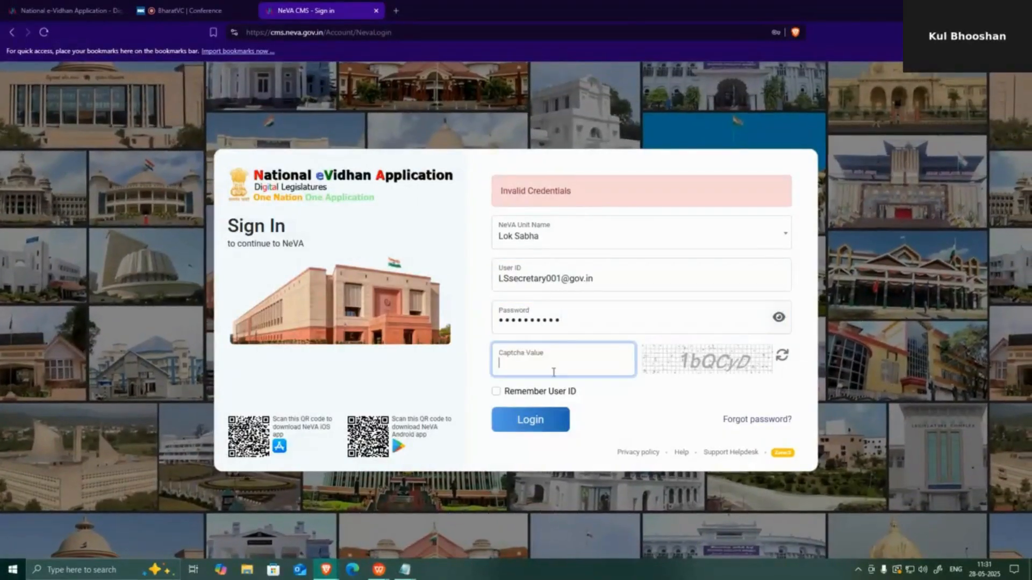
text(1bQ)
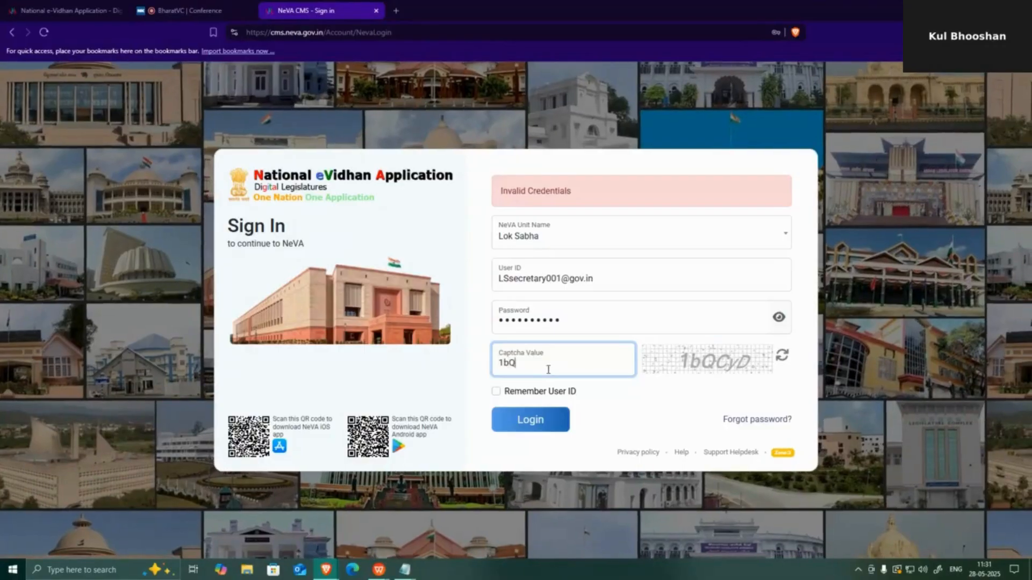
text(CyD)
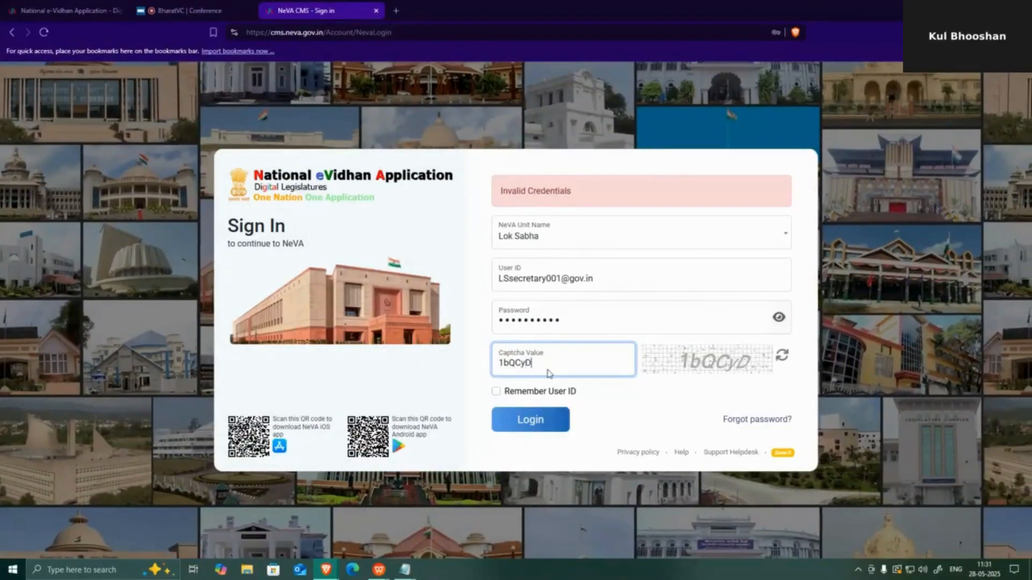
key(Return)
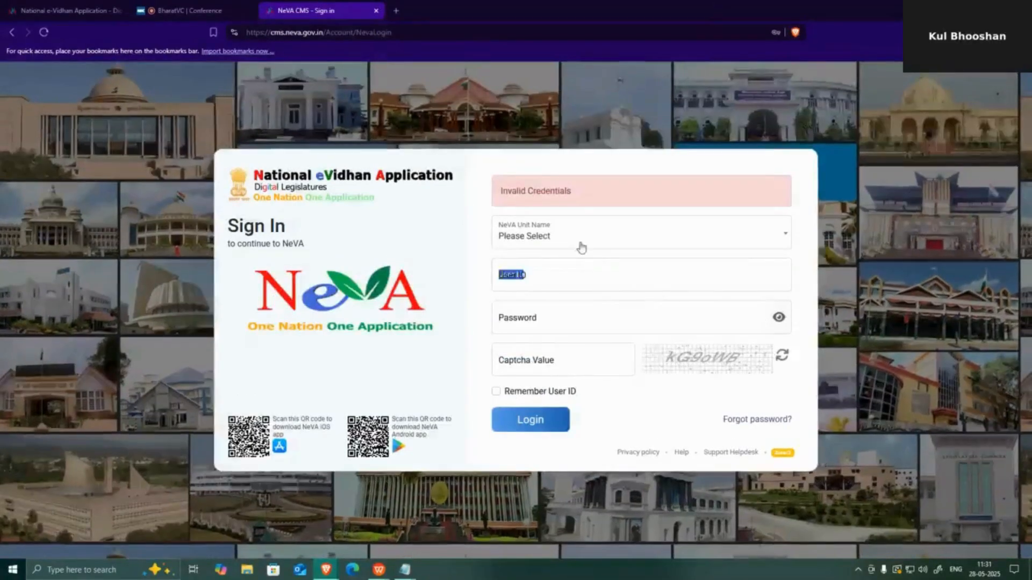
- Choose Lok Sabha and fill in the saved secretary user ID
click(581, 247)
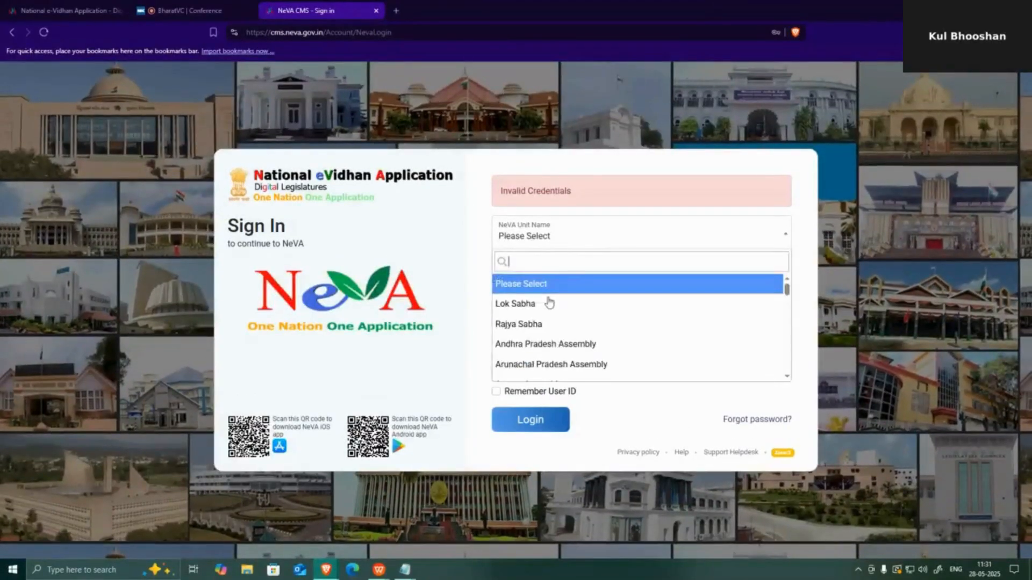
click(549, 304)
click(549, 286)
key(ctrl+v)
- Enter the password and captcha, sign in, and expand Access Control in the sidebar
click(536, 315)
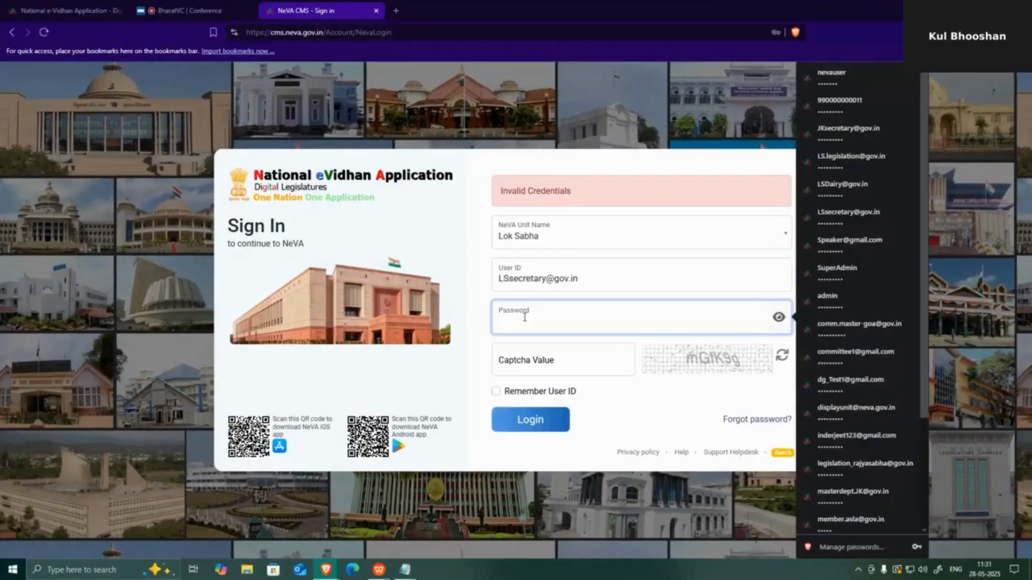
text(••••)
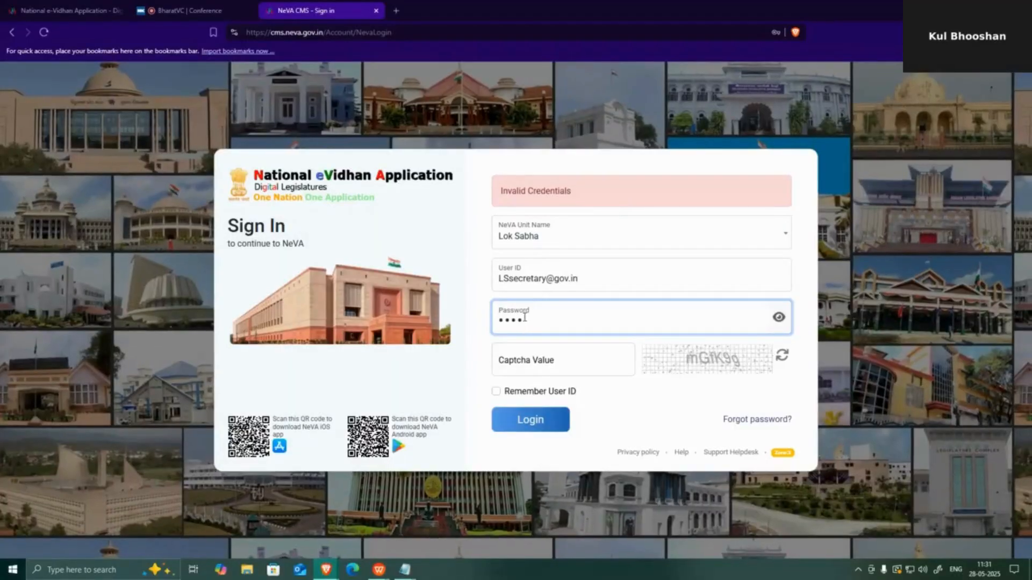
text(•••)
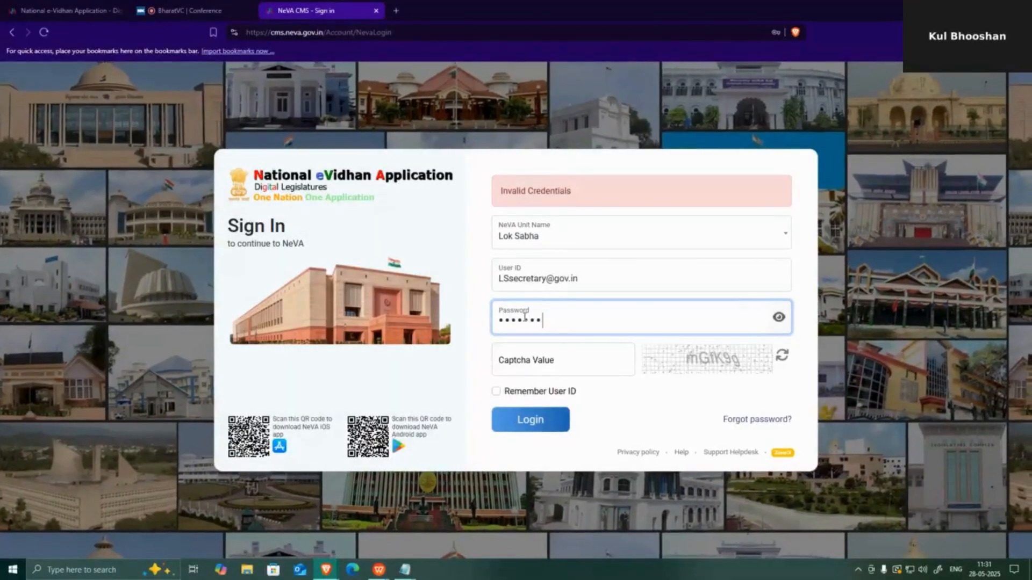
text(•••)
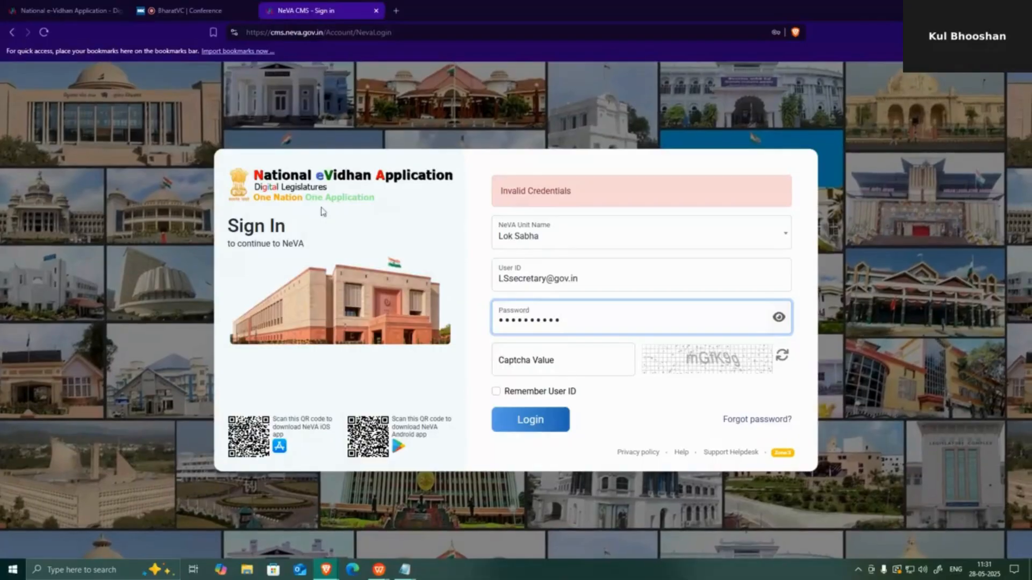
click(535, 362)
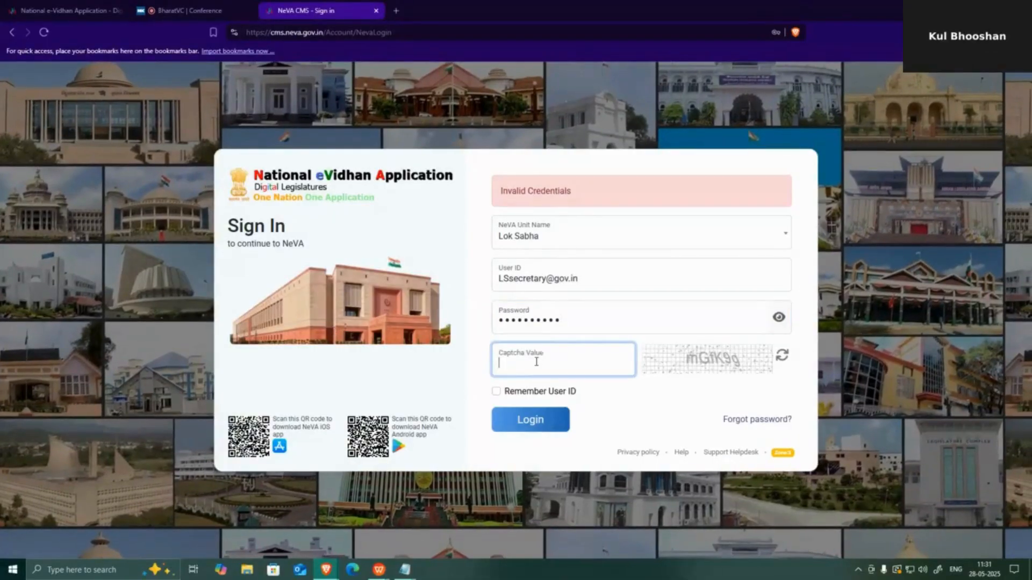
text(mGf)
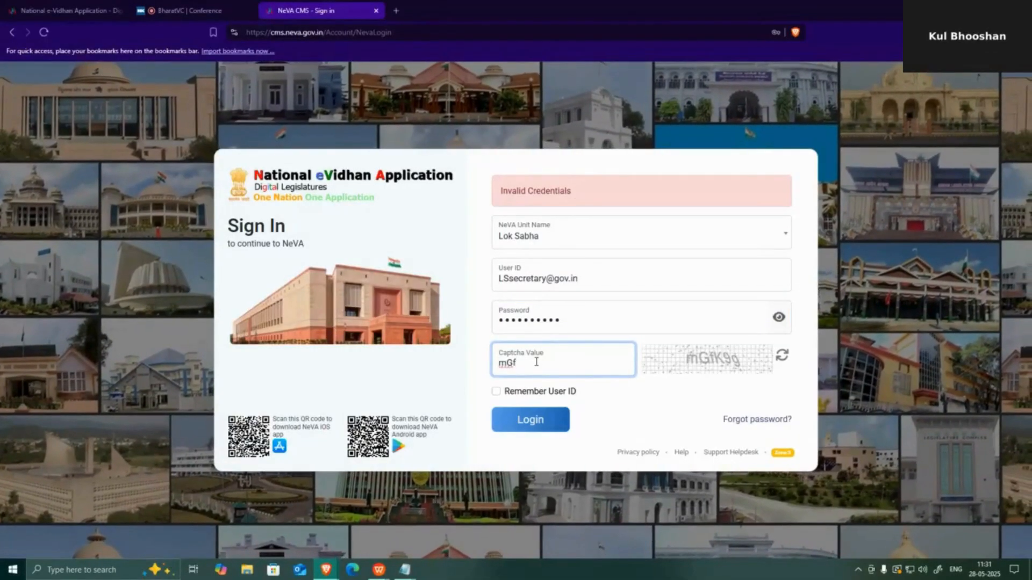
text(K)
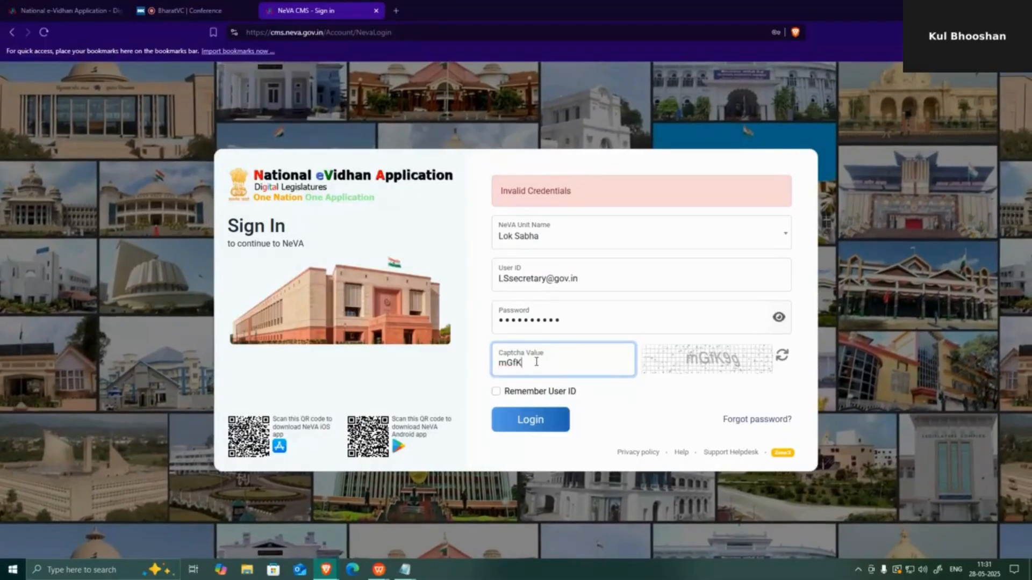
text(9g)
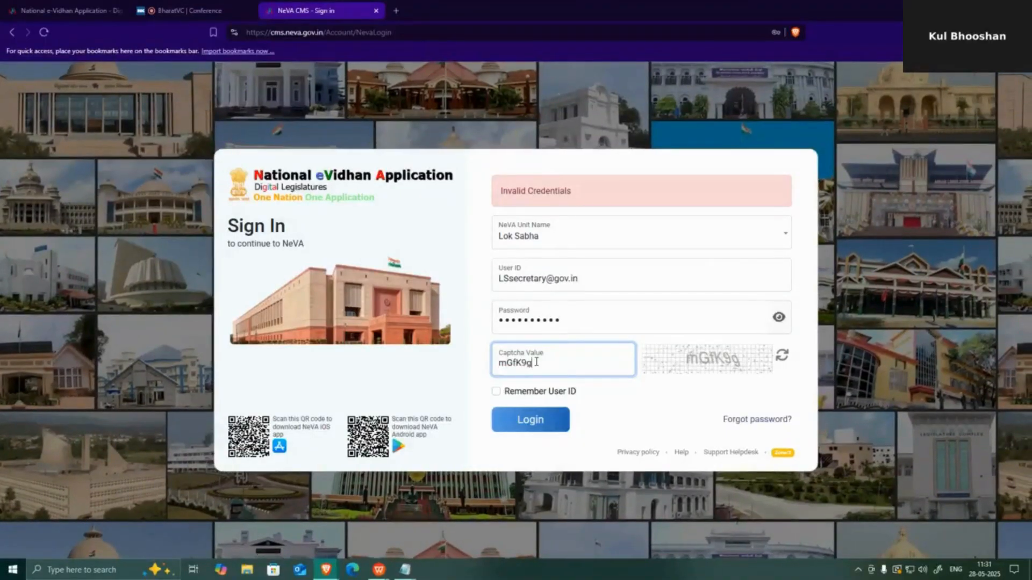
key(Return)
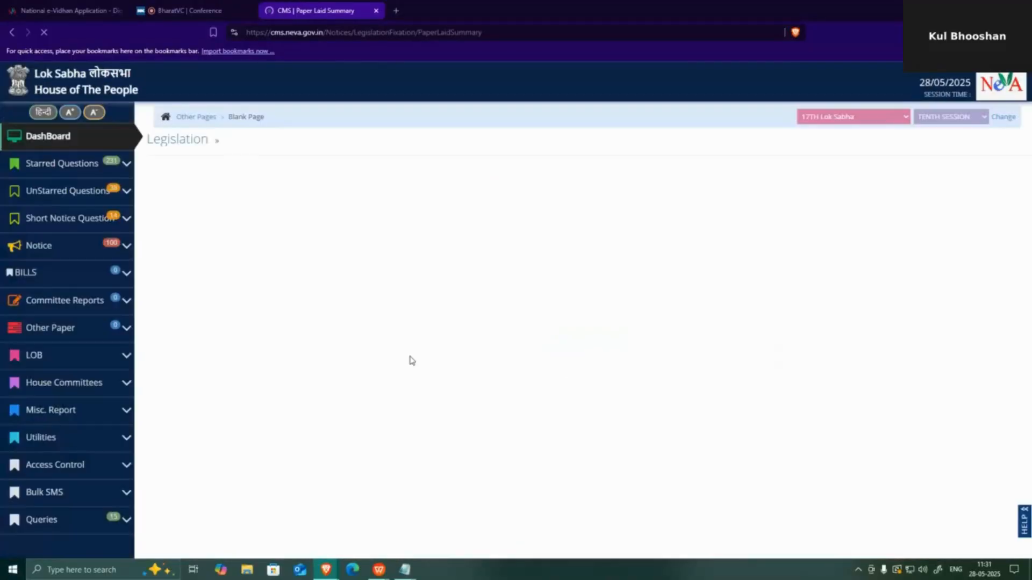
scroll(59, 430, down, 1)
click(54, 411)
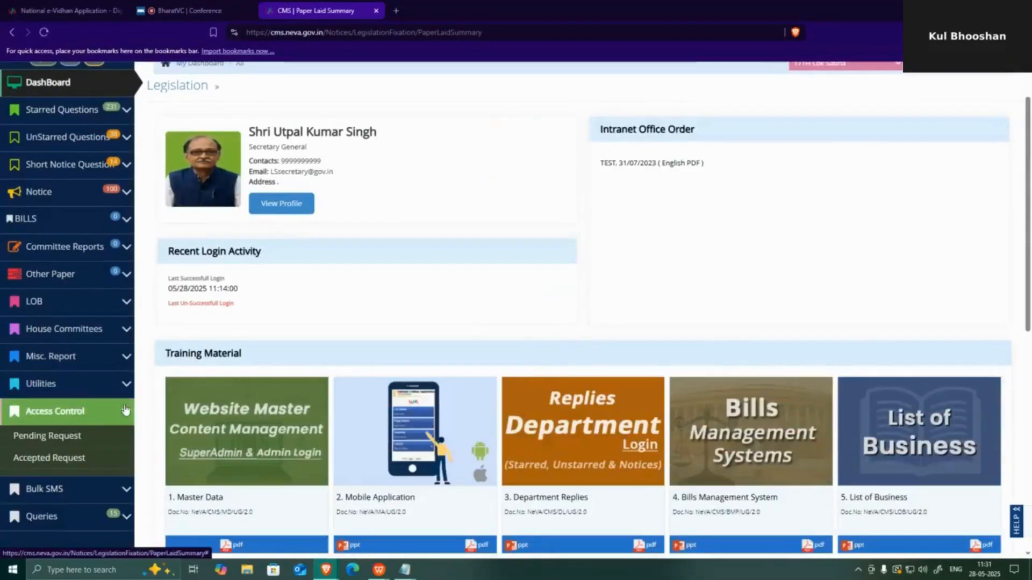
click(56, 439)
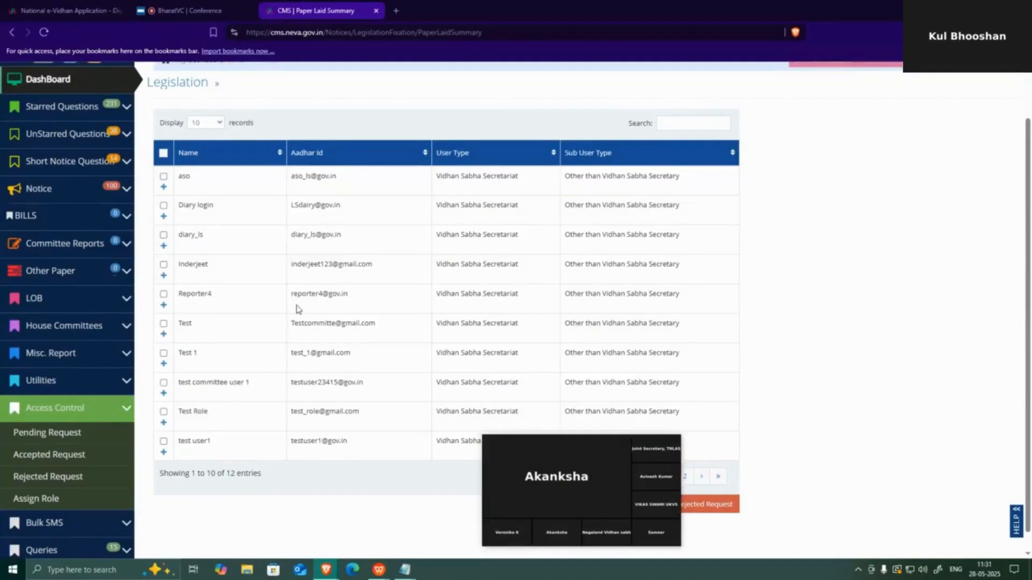
scroll(300, 311, down, 1)
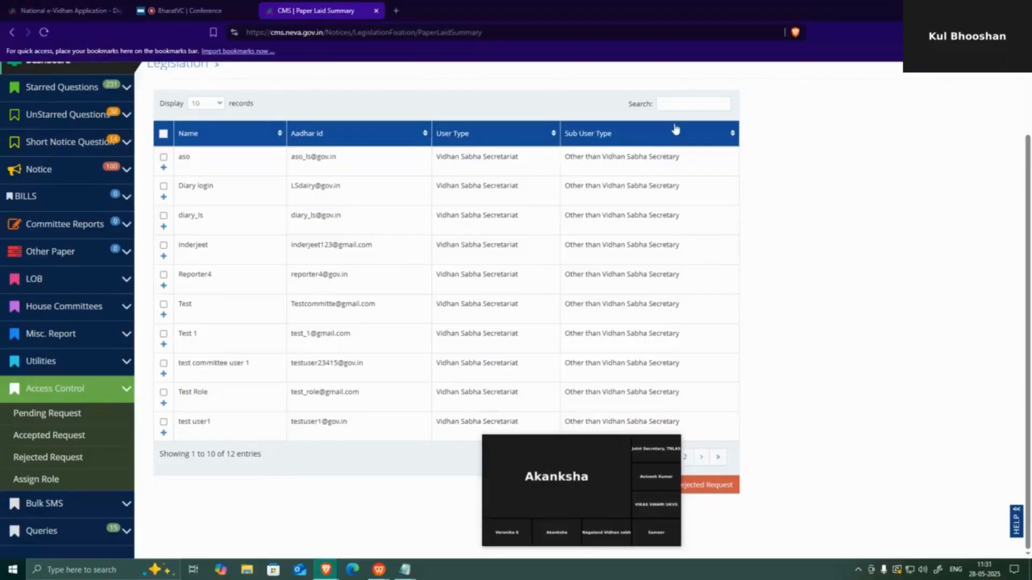
click(684, 105)
text(ch)
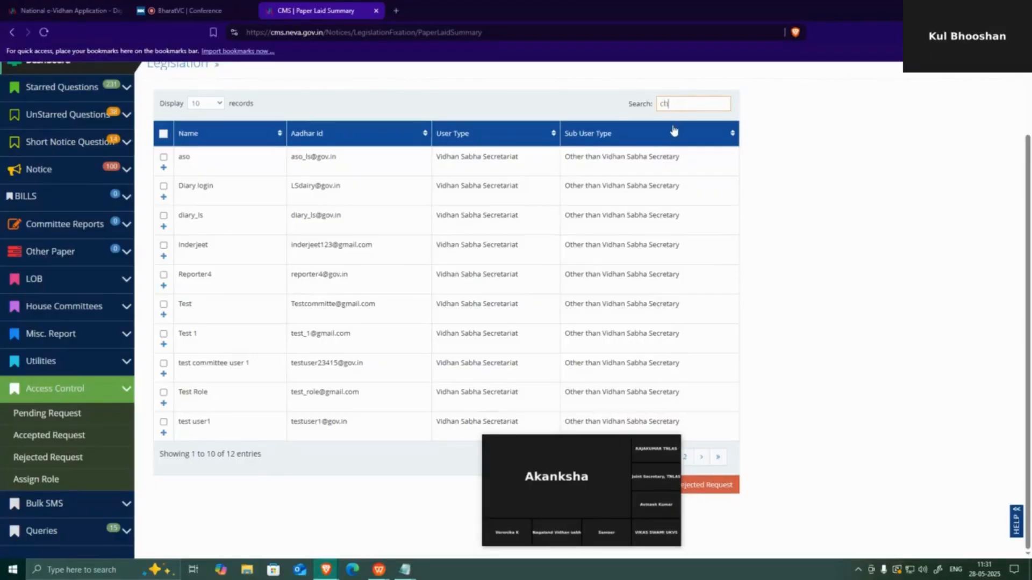
text(i)
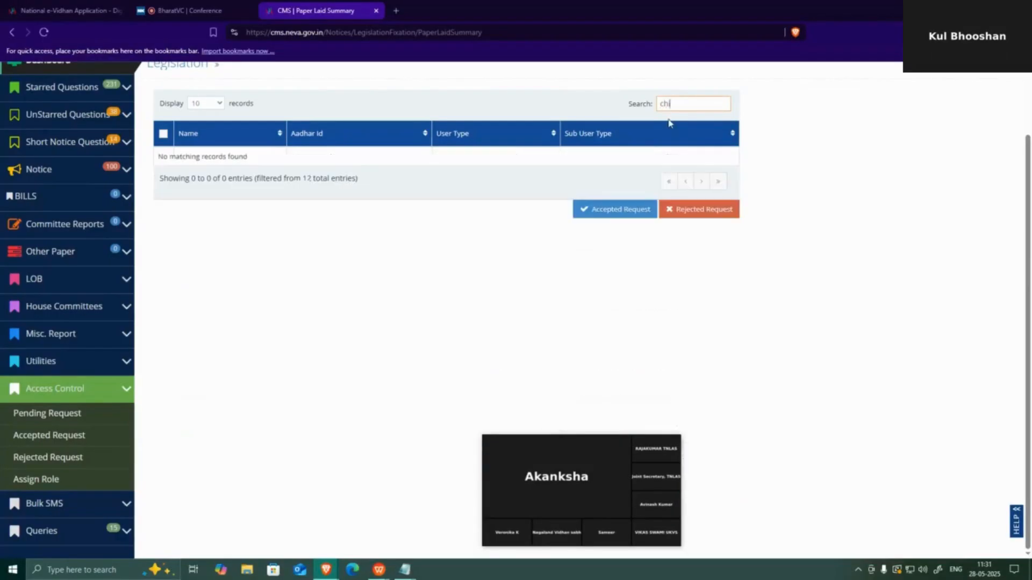
key(BackSpace)
key(BackSpace)
key(BackSpace)
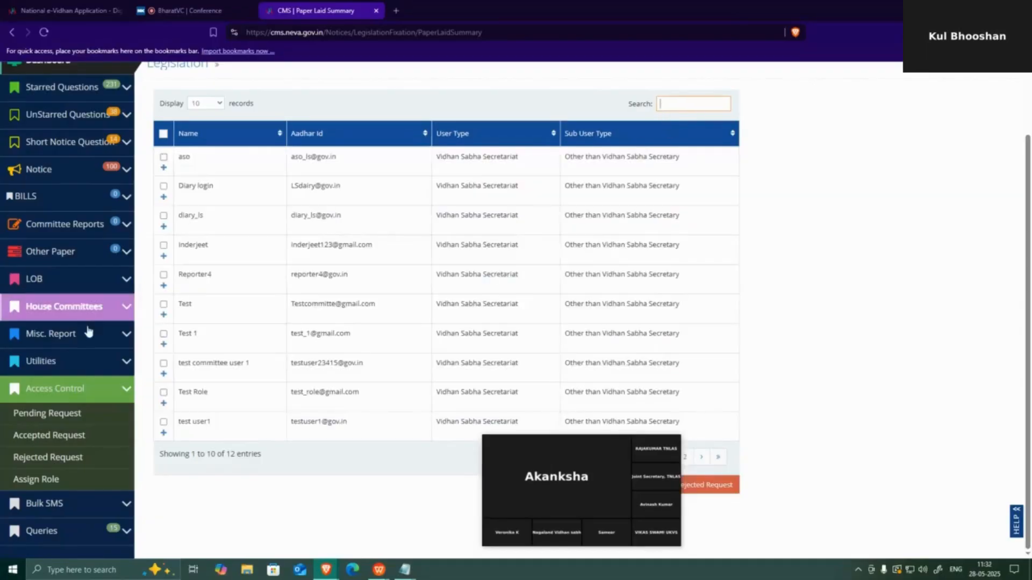
- Select Reporter4's pending request with its details collapsed
click(162, 276)
click(163, 275)
click(163, 285)
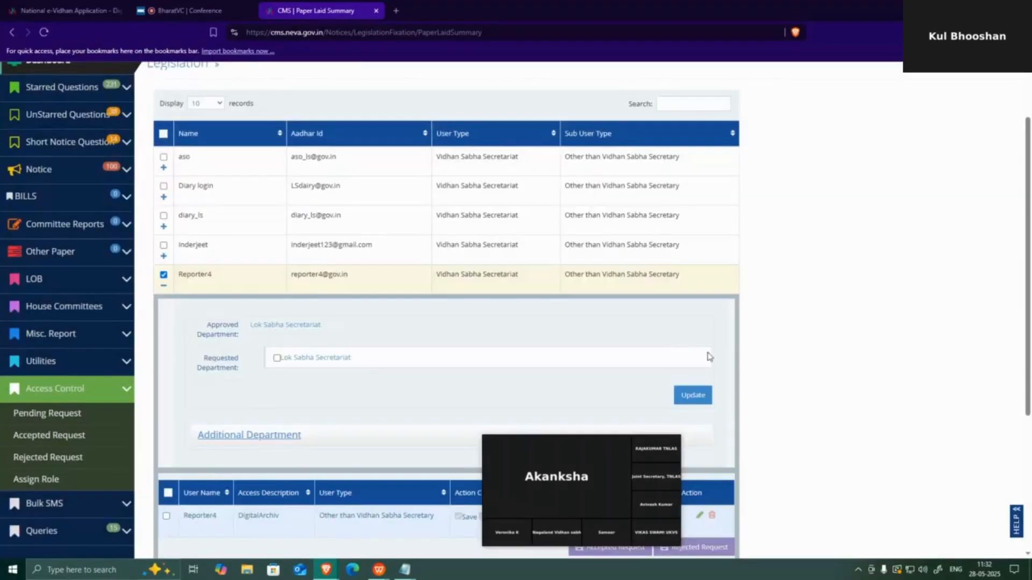
scroll(682, 376, down, 4)
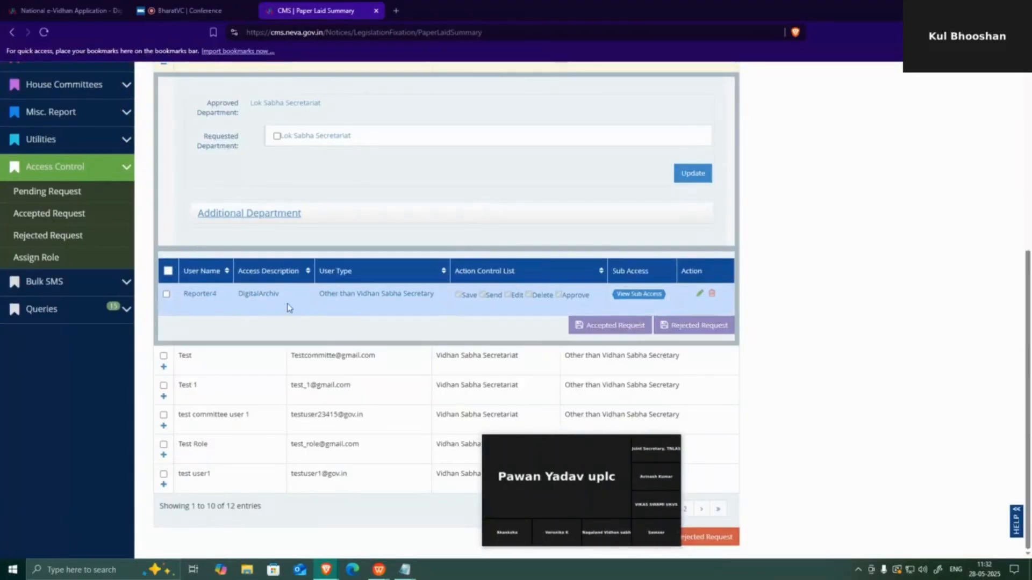
scroll(298, 304, up, 2)
scroll(298, 304, up, 1)
click(164, 161)
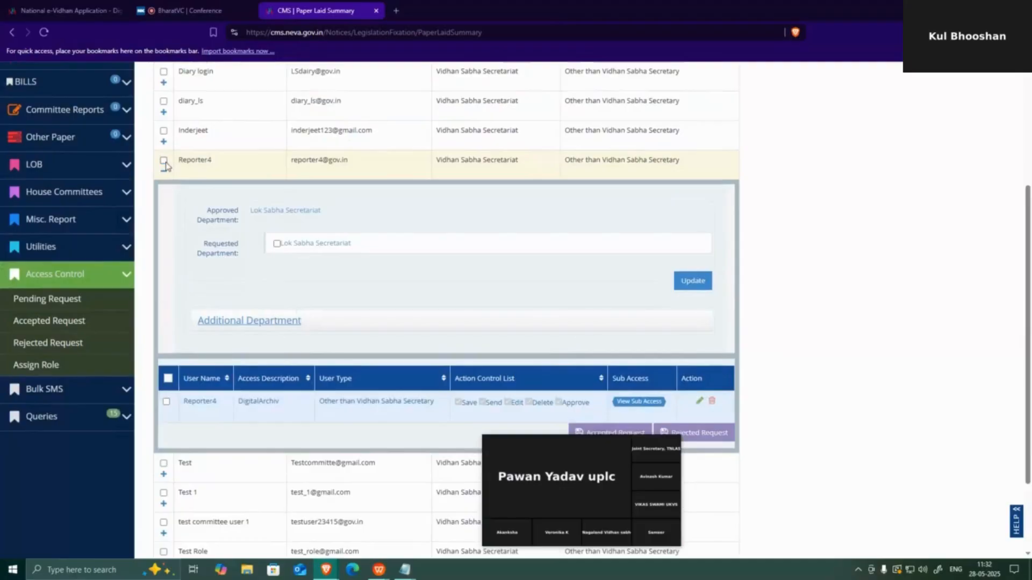
click(164, 160)
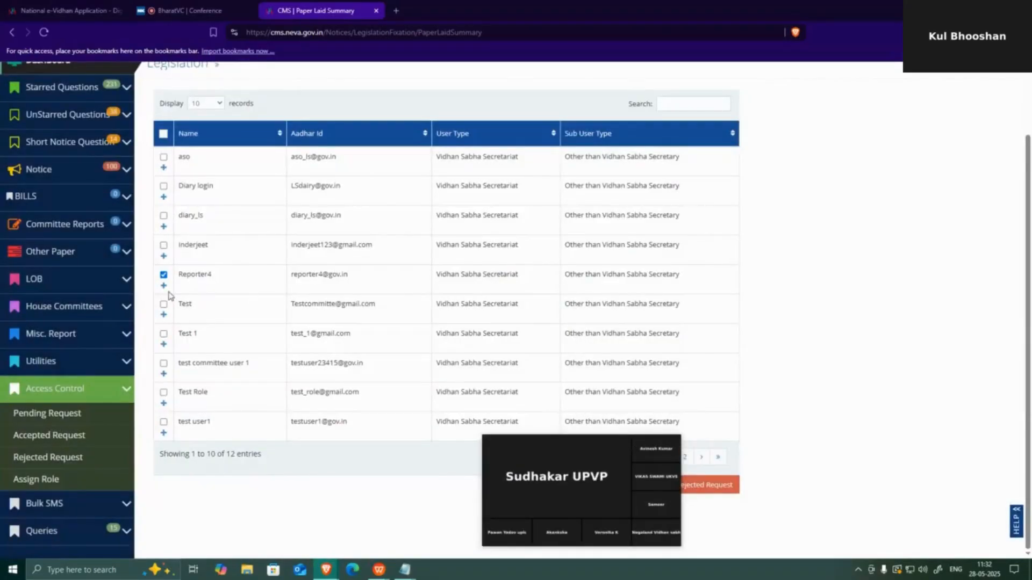
drag(561, 454, 307, 567)
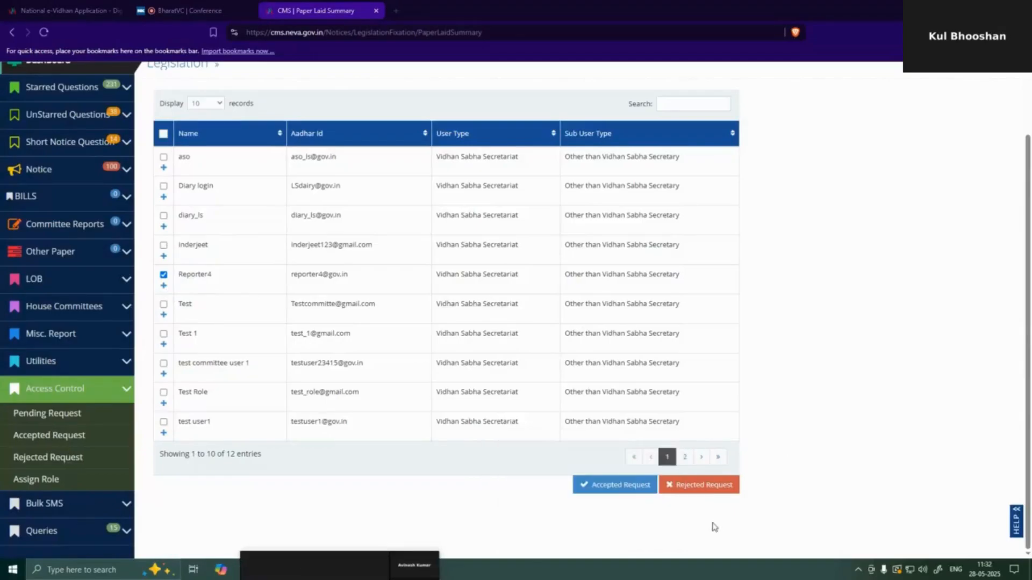
- Accept Reporter4's request and confirm, dismissing the success message
click(629, 485)
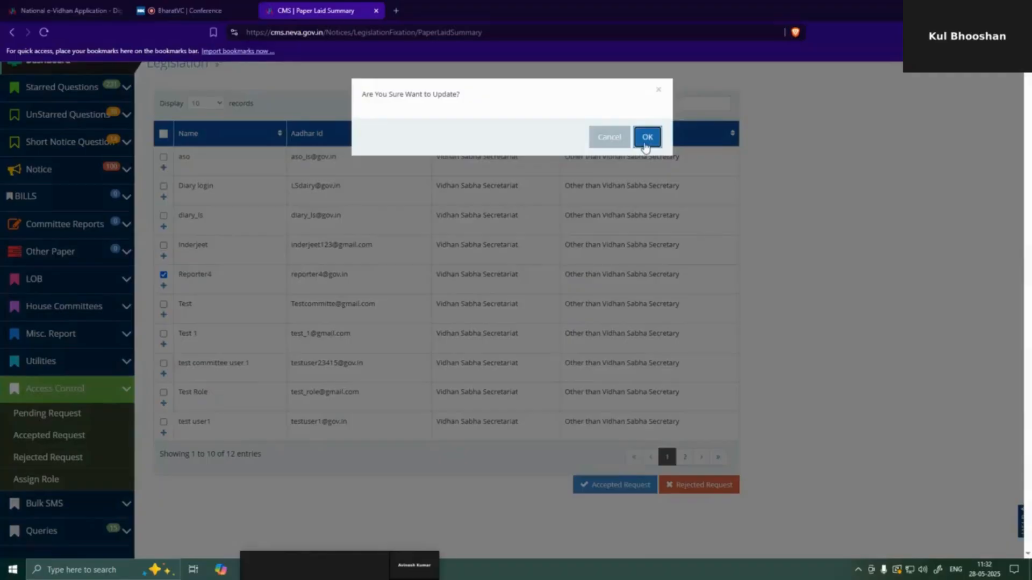
click(647, 138)
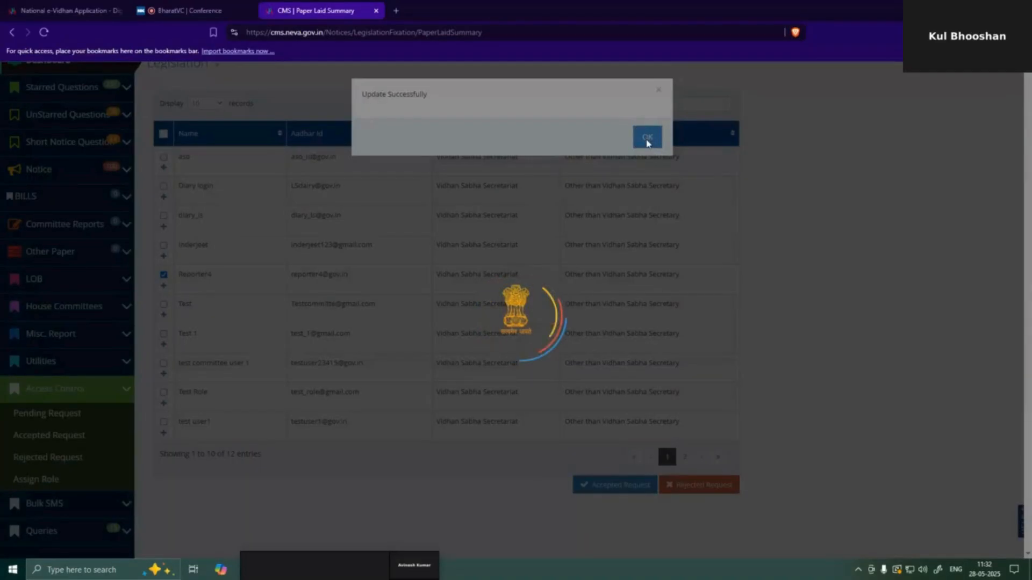
click(647, 141)
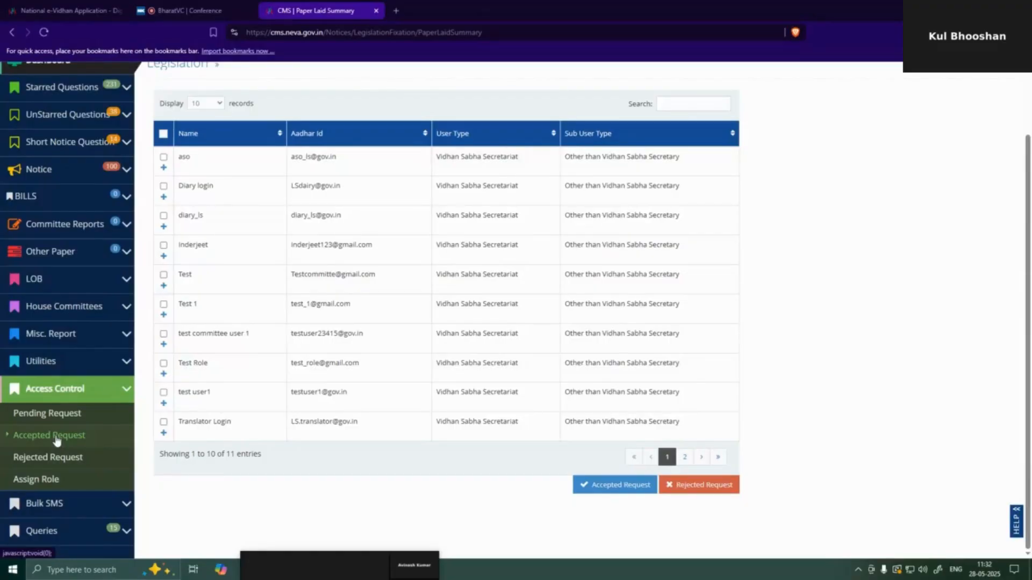
- List the accepted requests, expand the first user, and bring up their House Committees sub-access settings
click(56, 439)
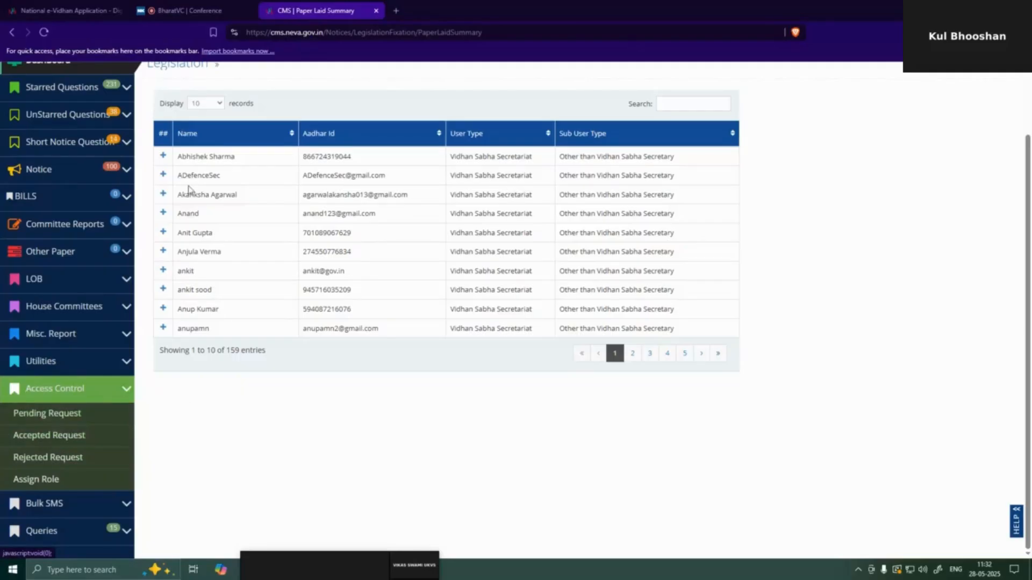
click(162, 156)
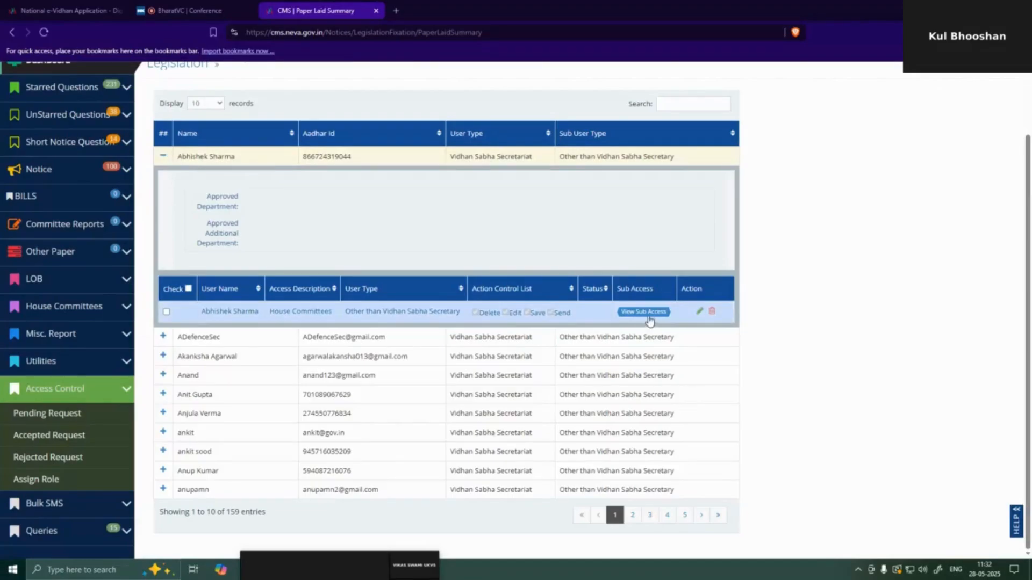
click(648, 317)
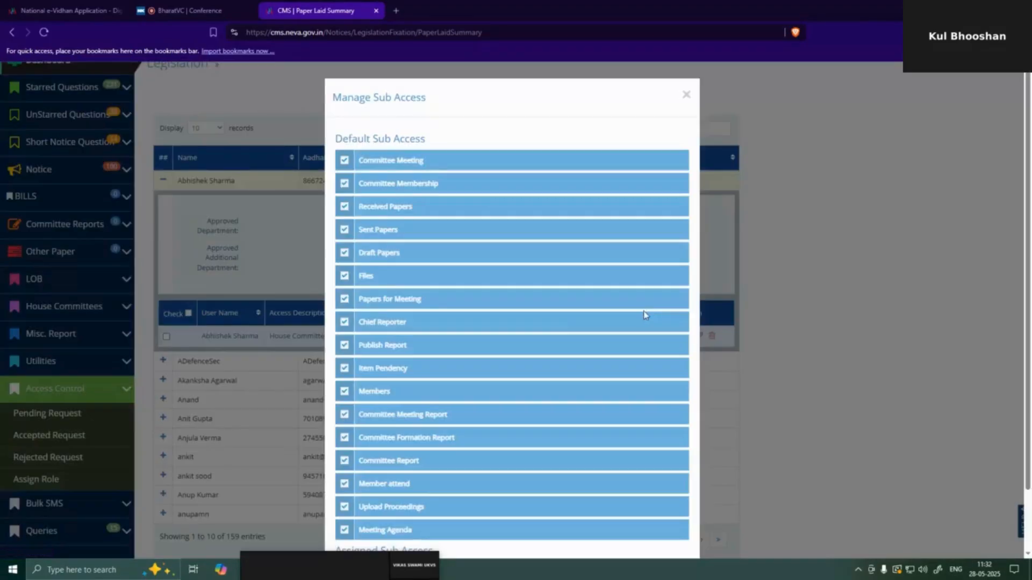
- Untick Committee Meeting and Received Papers in the user's sub-access list, then close the window
scroll(543, 350, down, 3)
scroll(555, 357, up, 3)
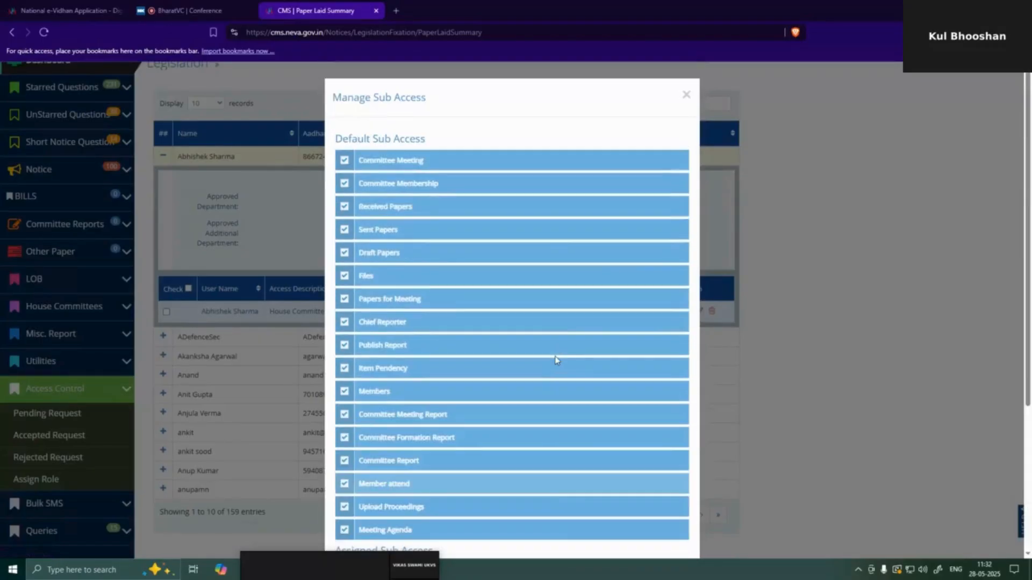
click(344, 160)
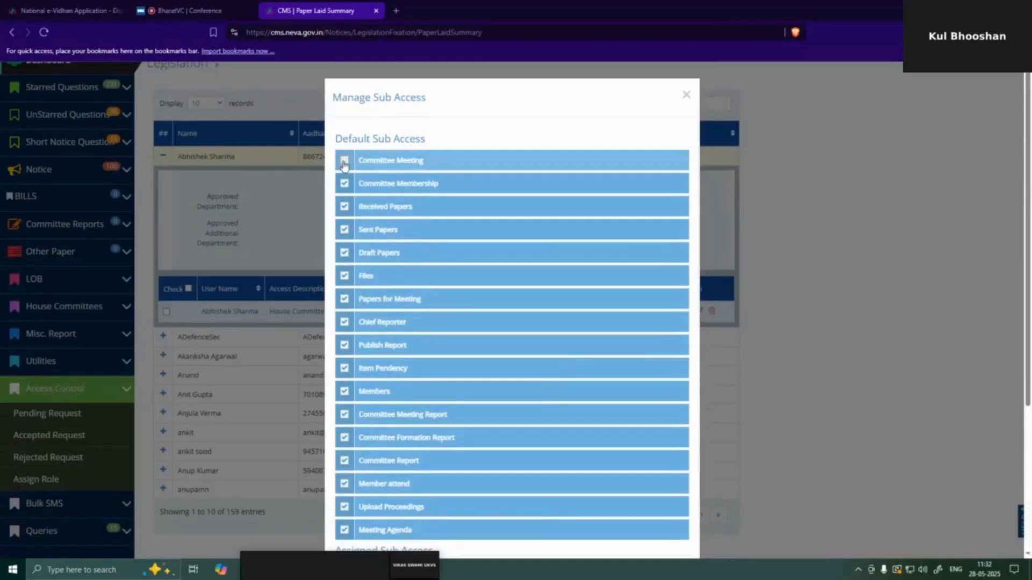
click(345, 207)
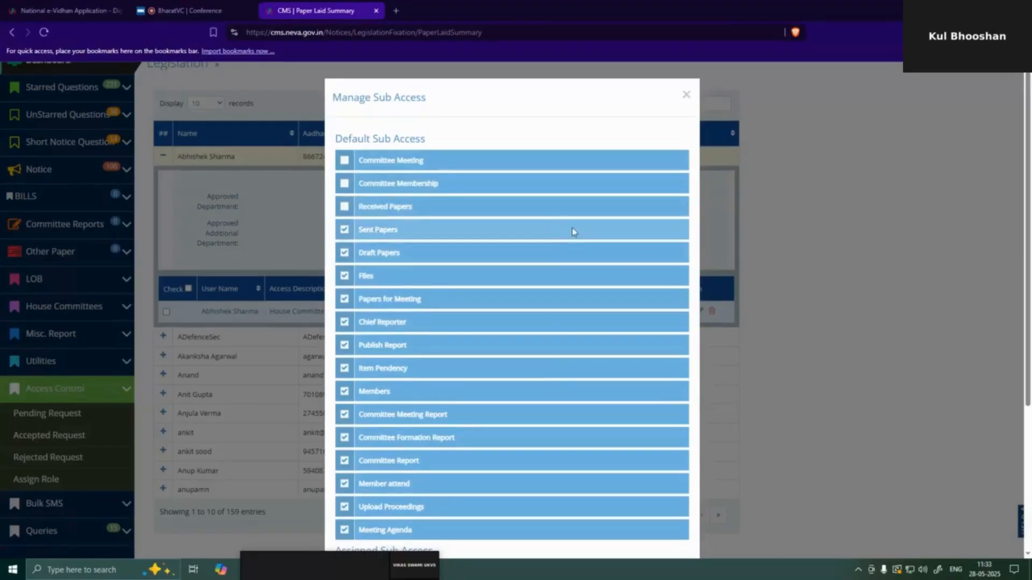
scroll(389, 198, down, 4)
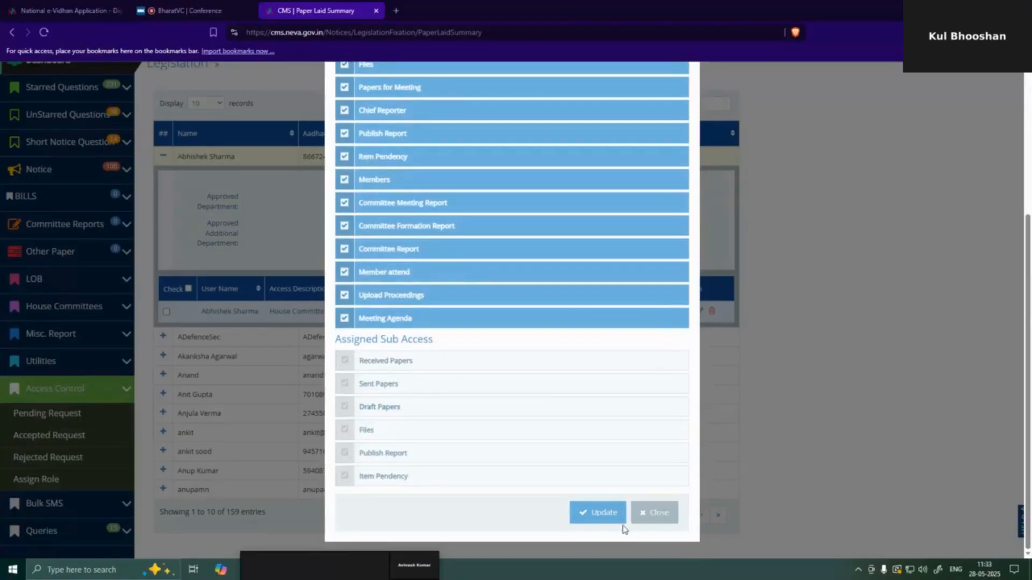
scroll(624, 523, up, 3)
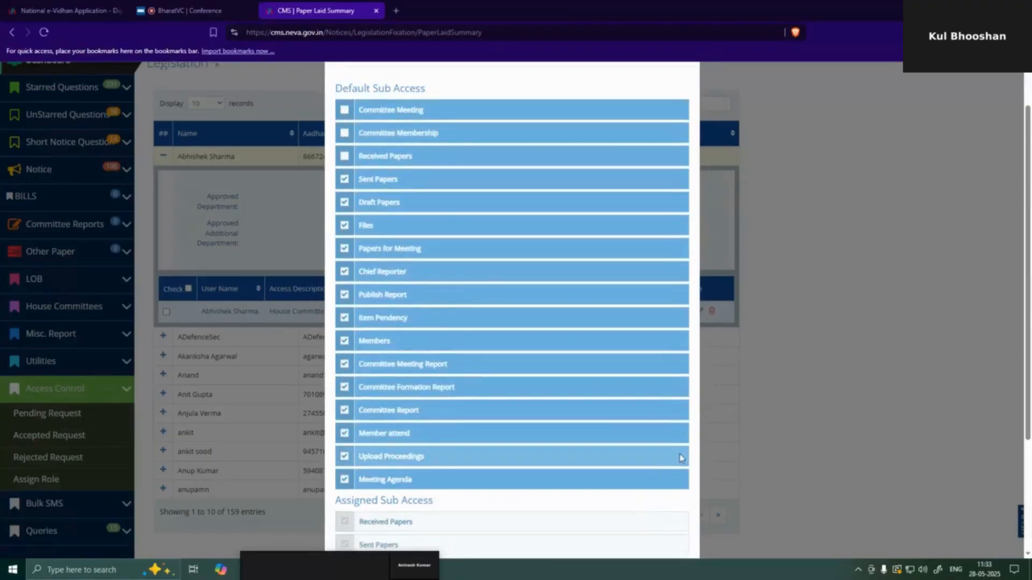
scroll(765, 282, up, 2)
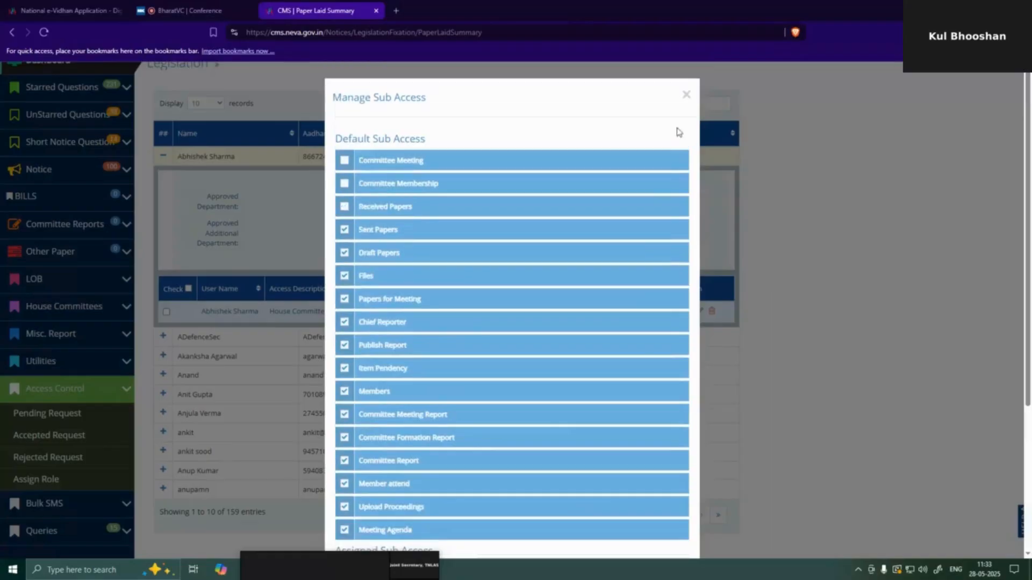
click(686, 97)
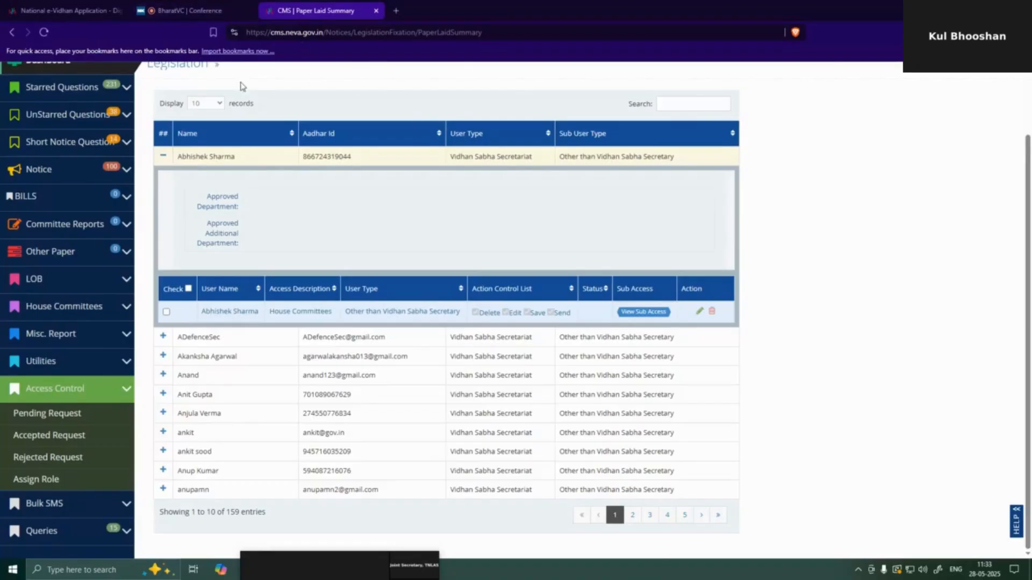
- Return to the BharatVC conference tab for the Training on NeVA Module session
click(189, 11)
click(317, 10)
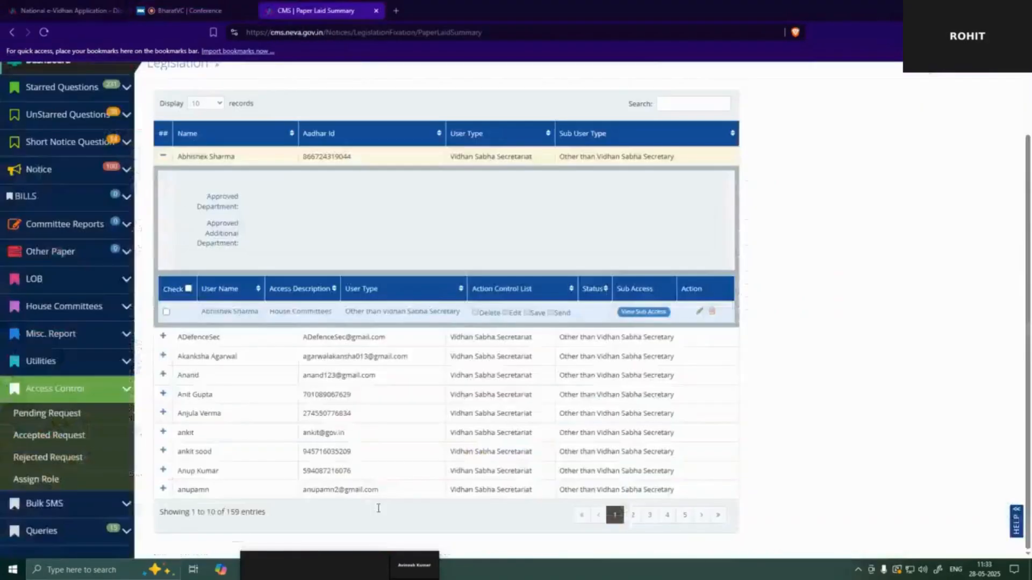
click(204, 10)
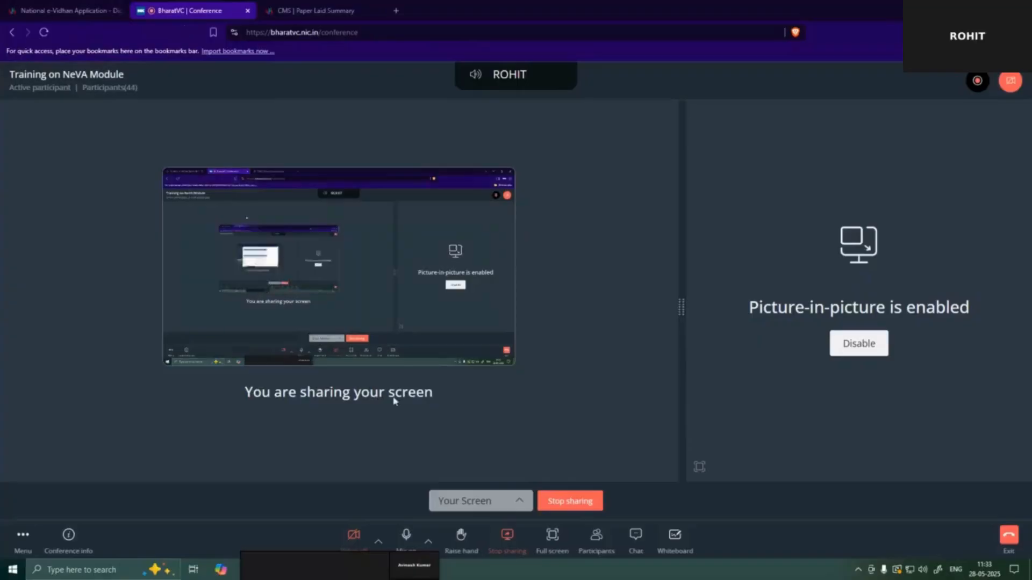
click(406, 535)
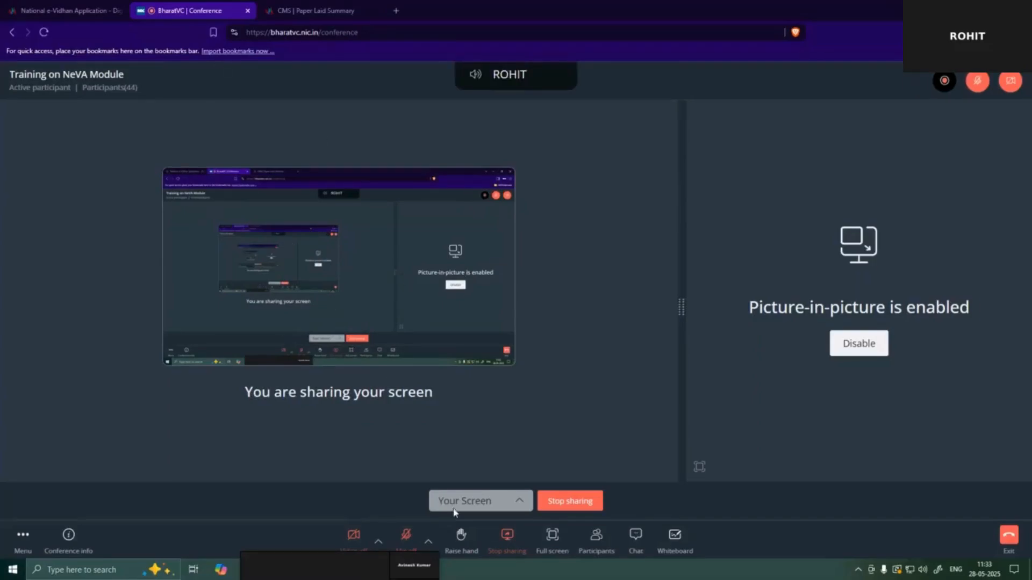
click(406, 541)
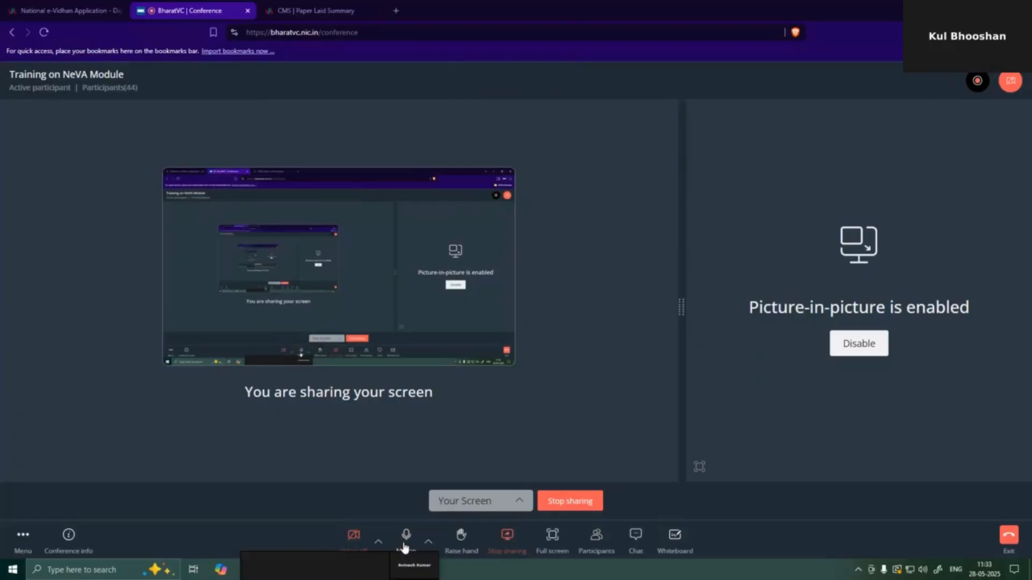
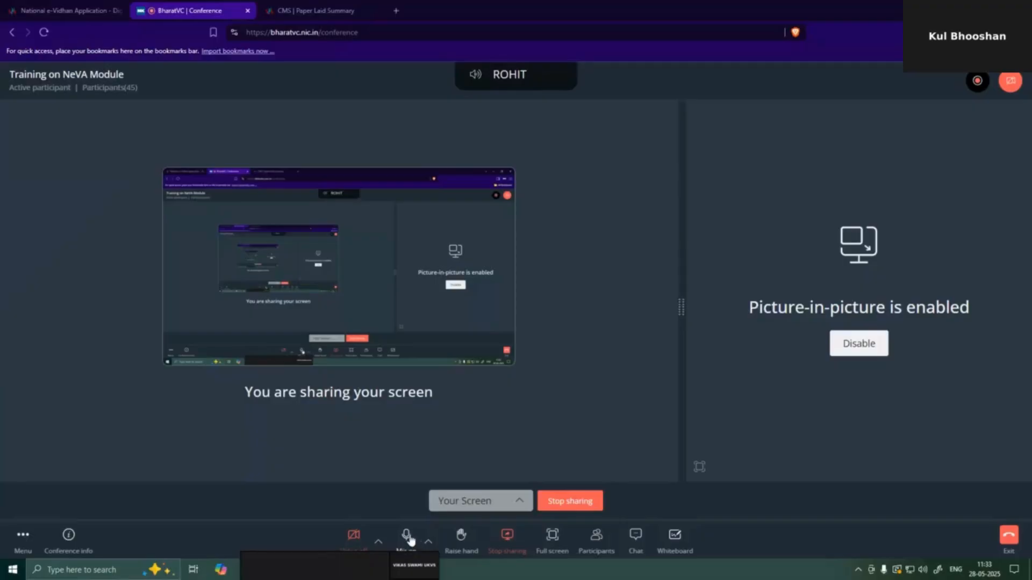
- Check the Lok Sabha pending access requests in NeVA CMS, then sign out of the Secretary General account
click(310, 6)
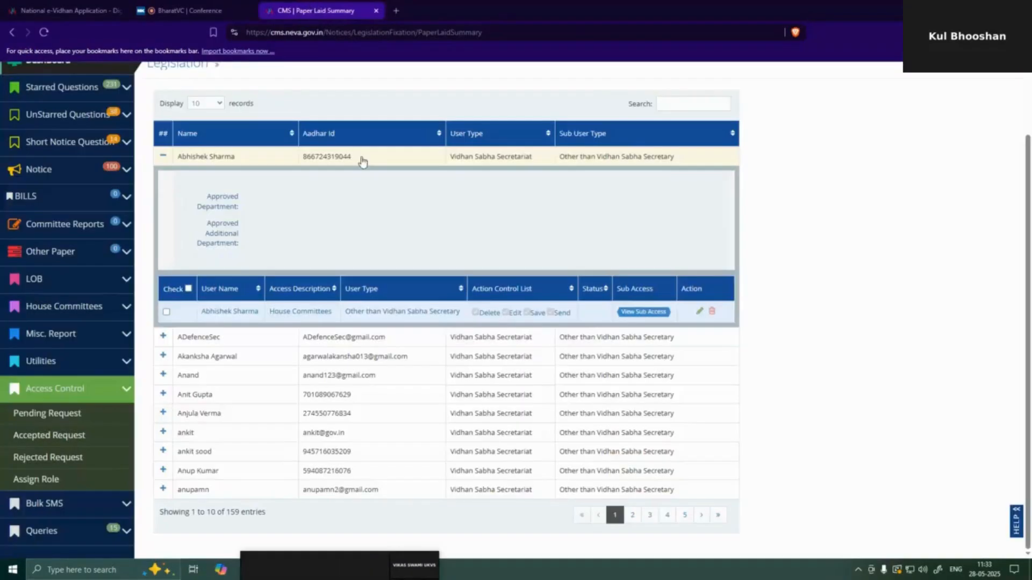
click(23, 418)
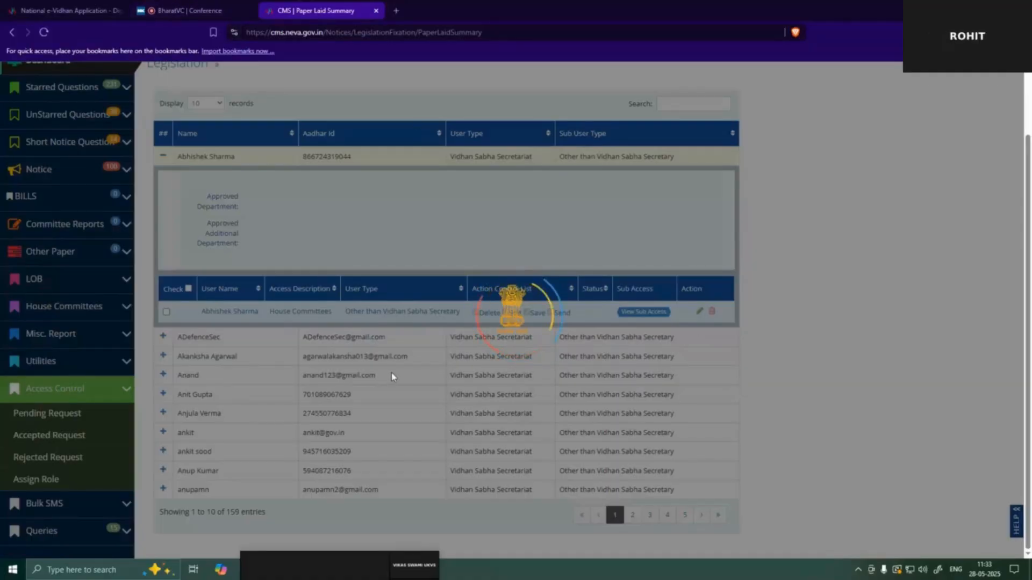
scroll(597, 300, up, 2)
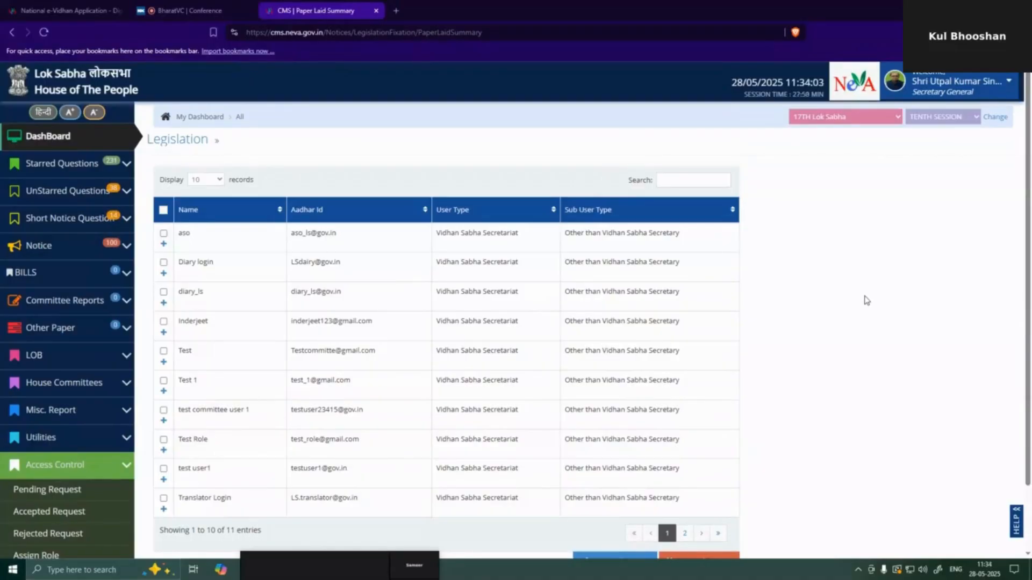
click(961, 84)
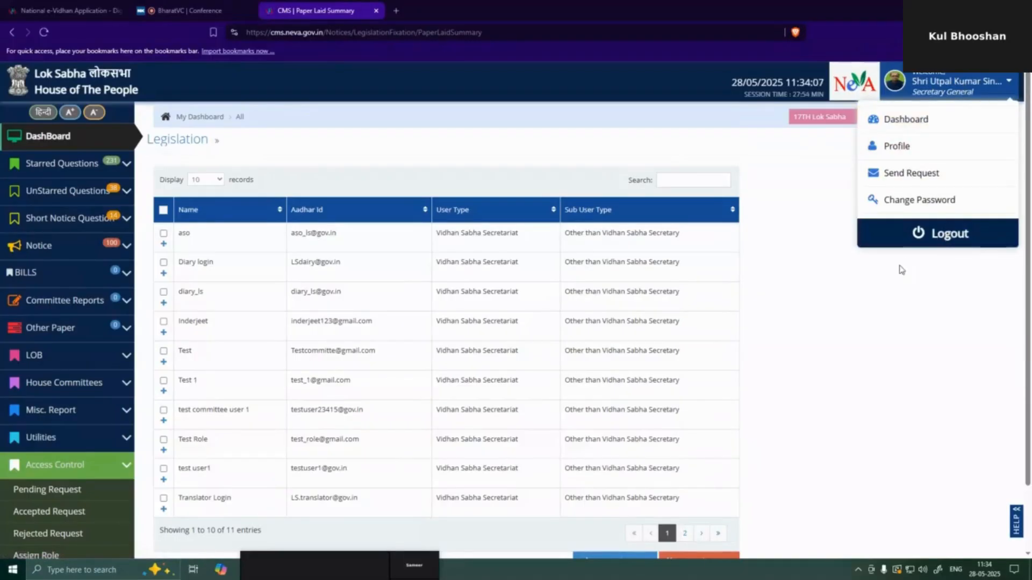
click(932, 243)
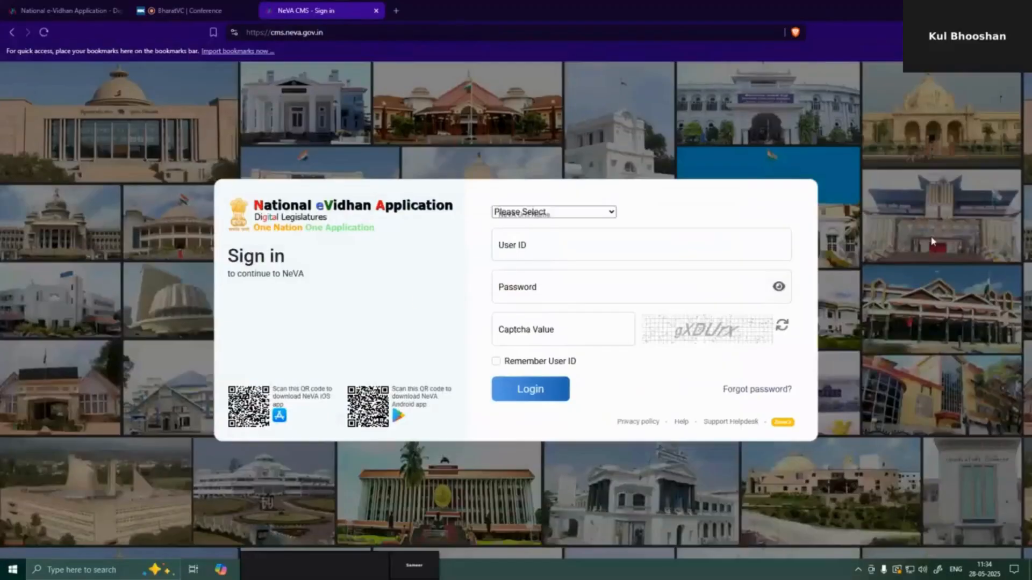
- Select the Chief Reporter's user ID on line 4 of the Notepad registration notes
key(super+Down)
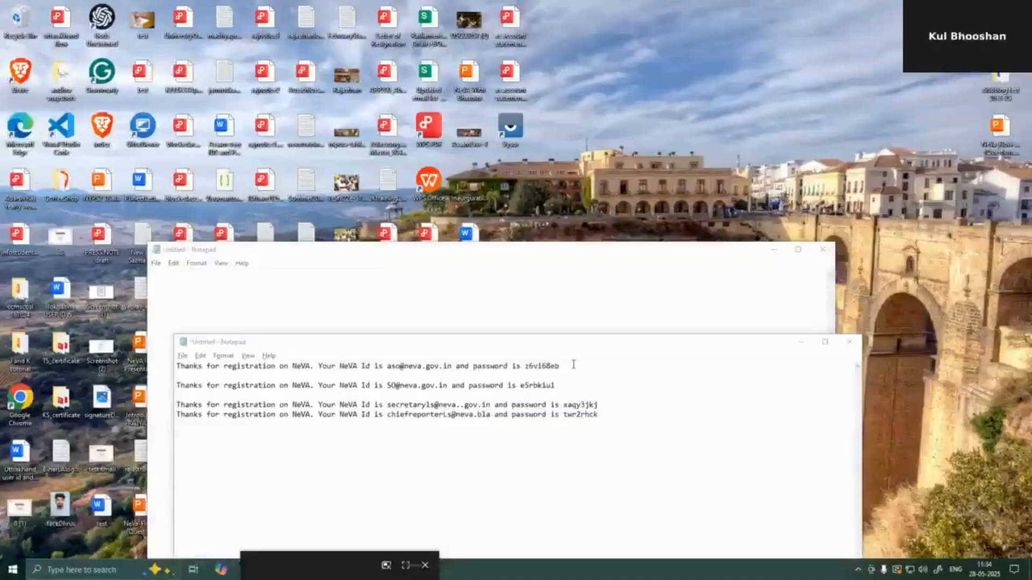
click(388, 415)
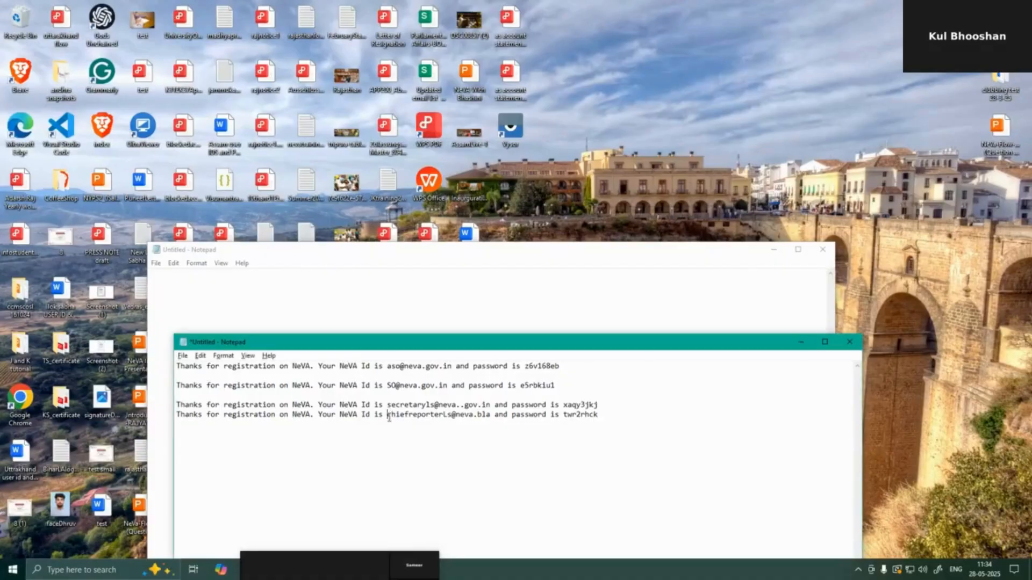
drag(388, 417, 491, 417)
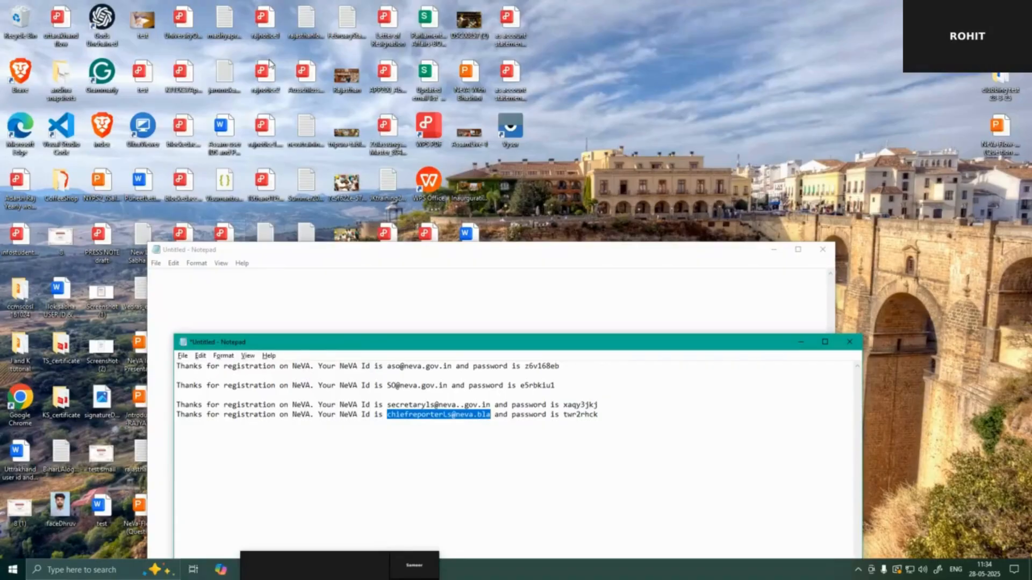
click(923, 100)
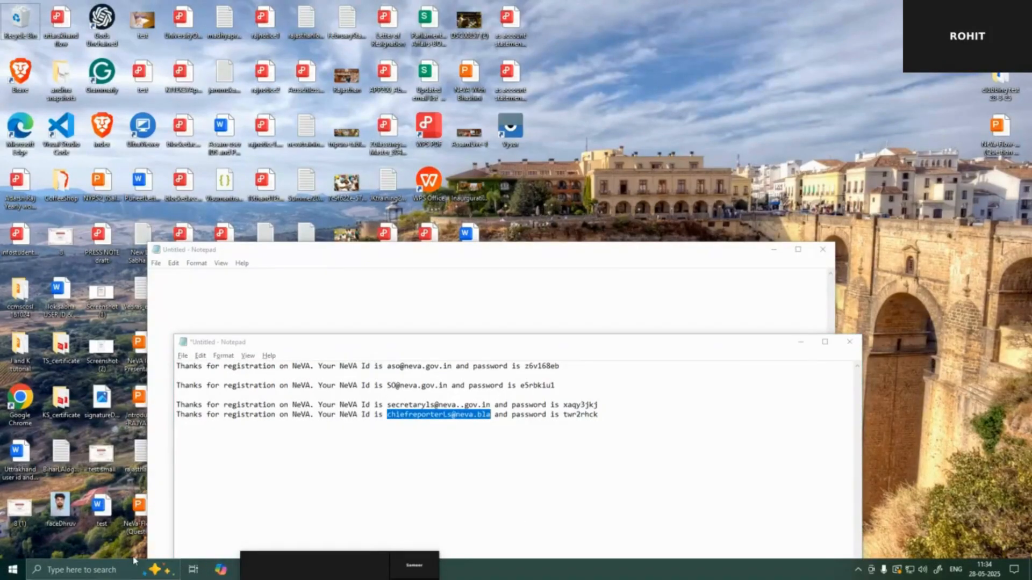
key(alt+Tab)
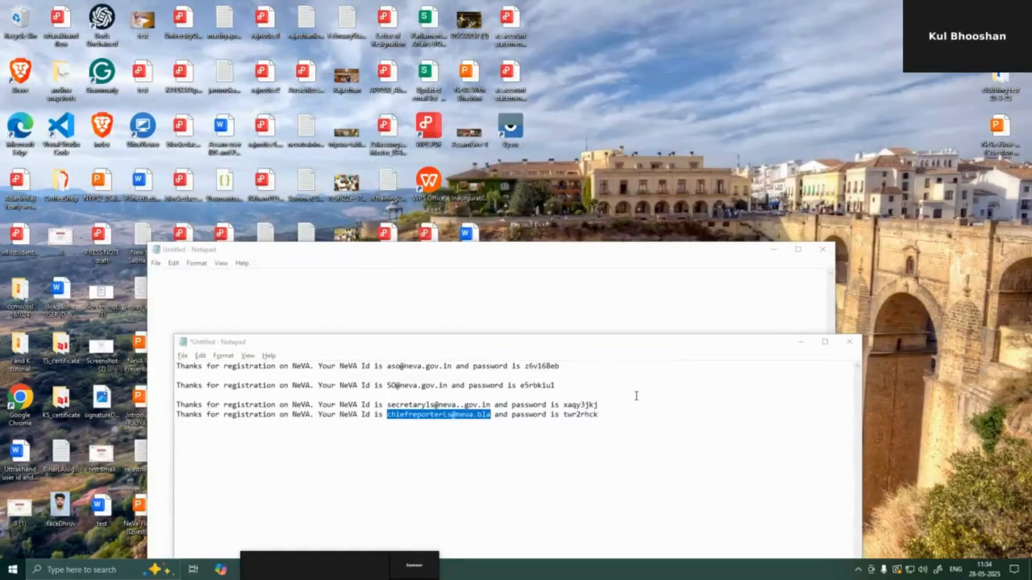
key(alt+Tab)
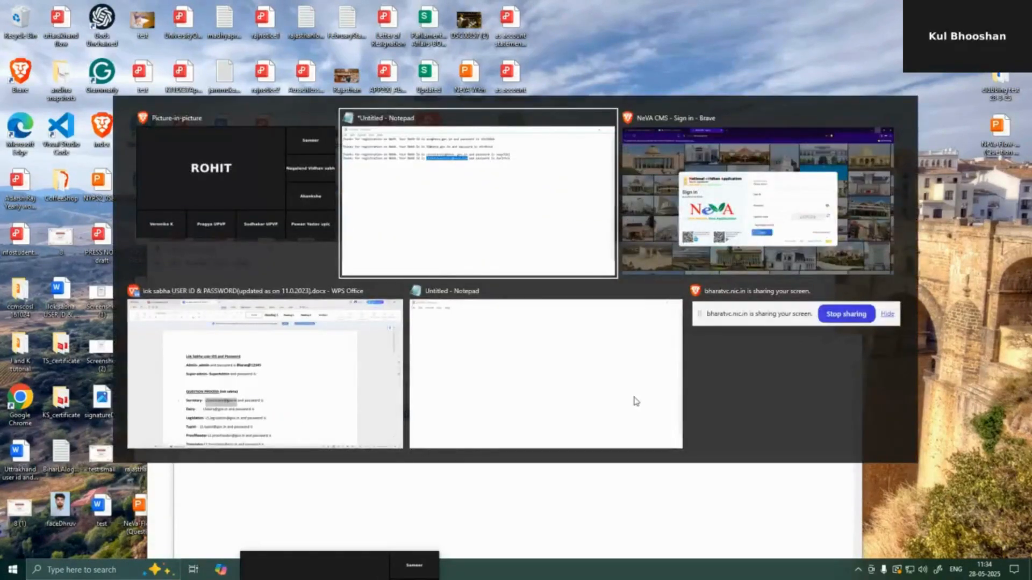
- Sign in to the Lok Sabha unit with the Chief Reporter's user ID, password and captcha
key(alt+Tab)
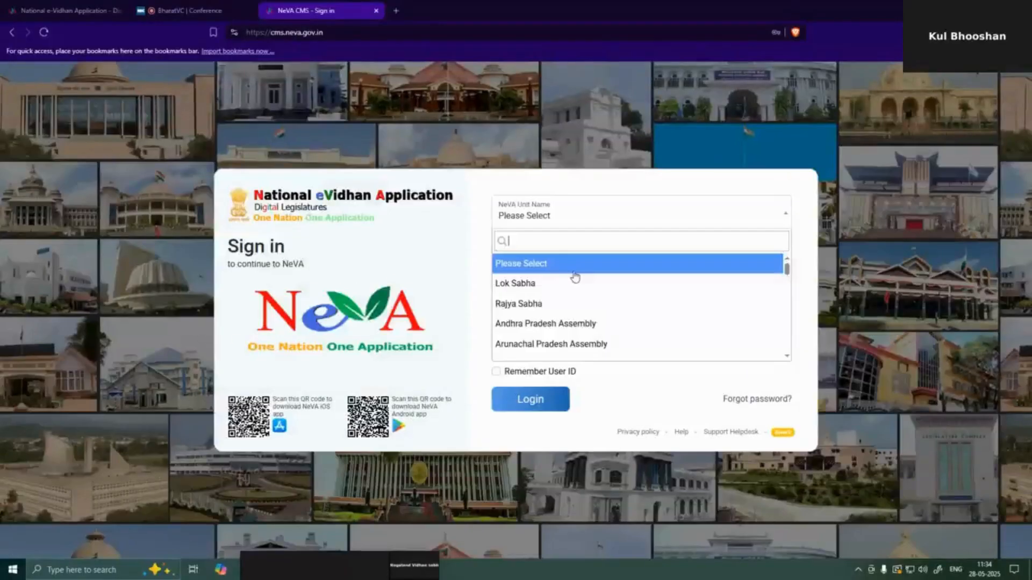
click(575, 283)
click(566, 253)
click(548, 300)
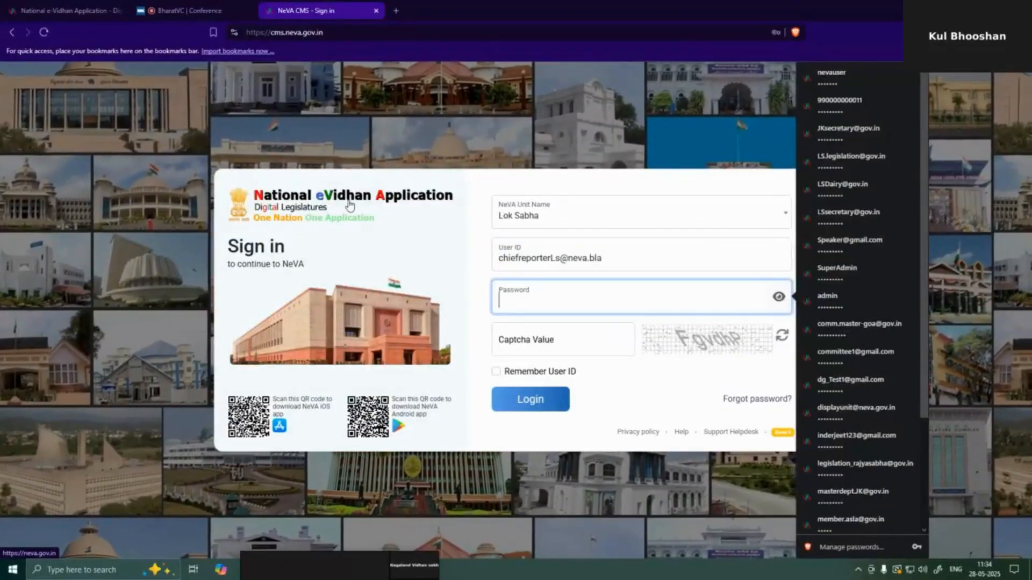
text(••••)
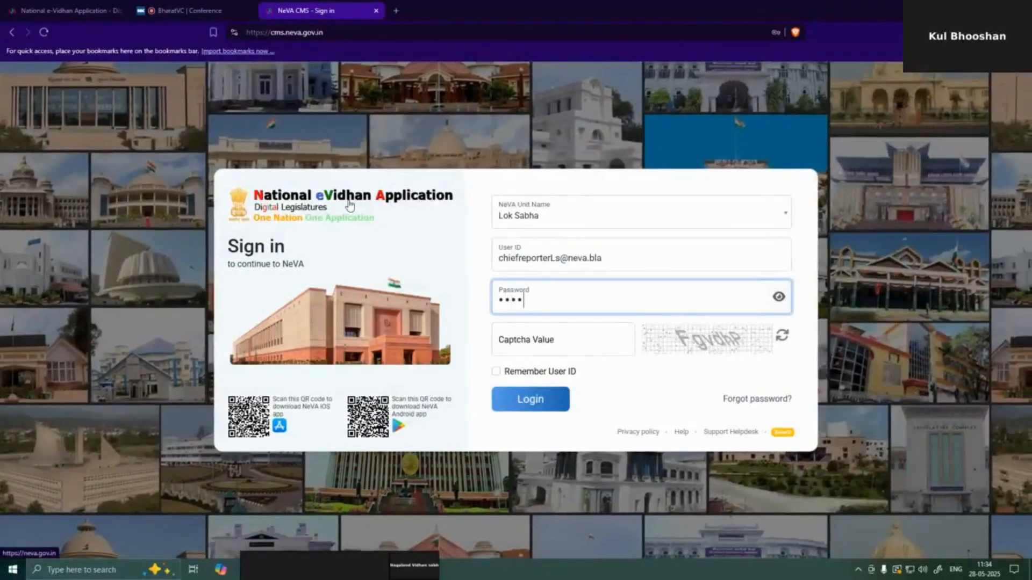
text(••••••)
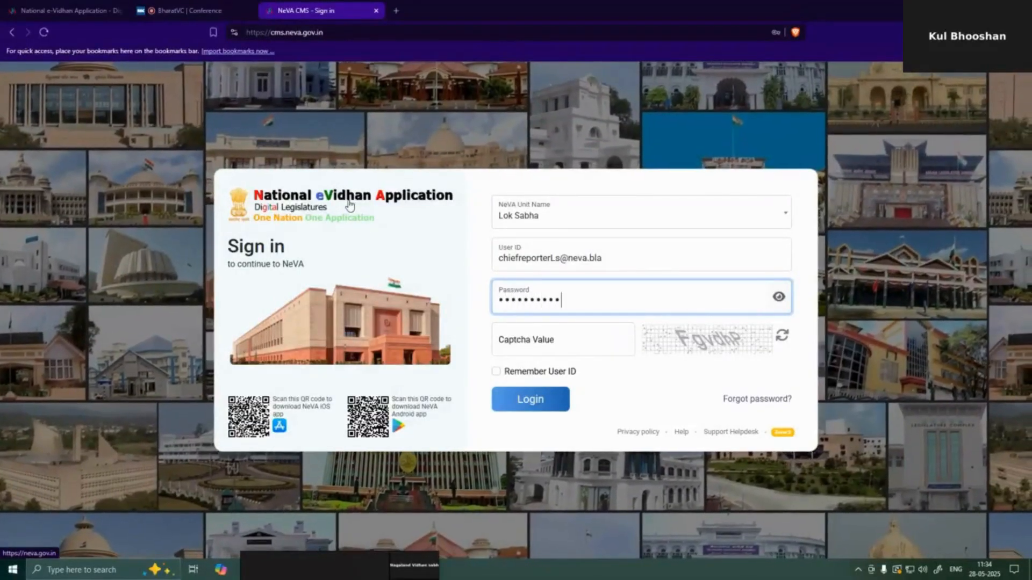
click(623, 336)
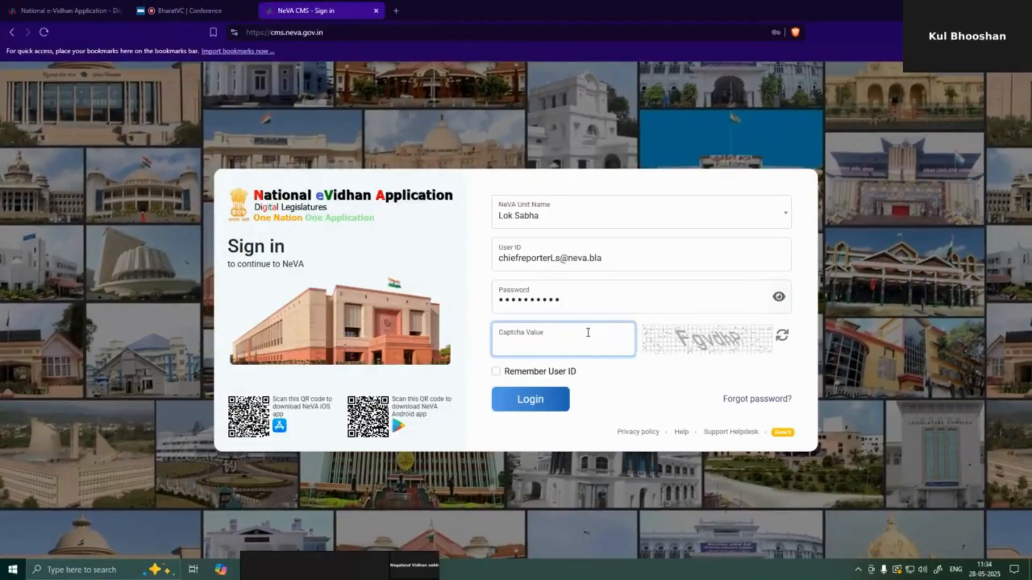
text(F)
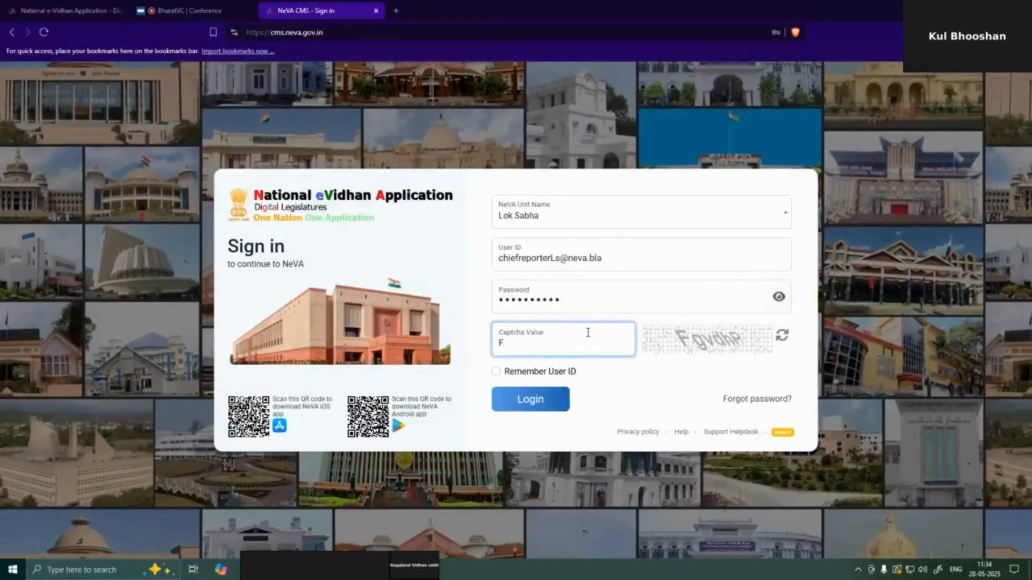
text(gvdh)
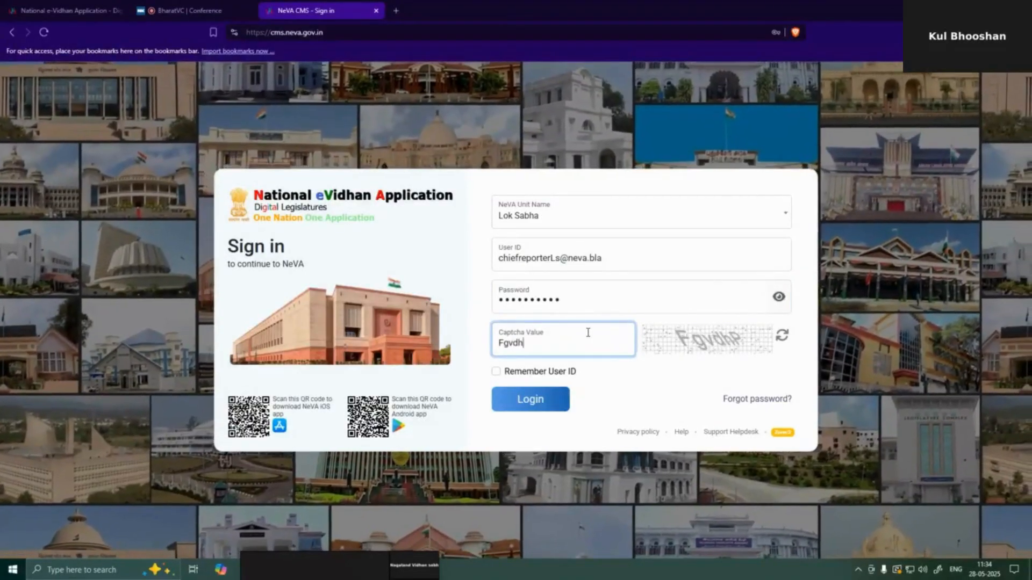
text(P)
key(Return)
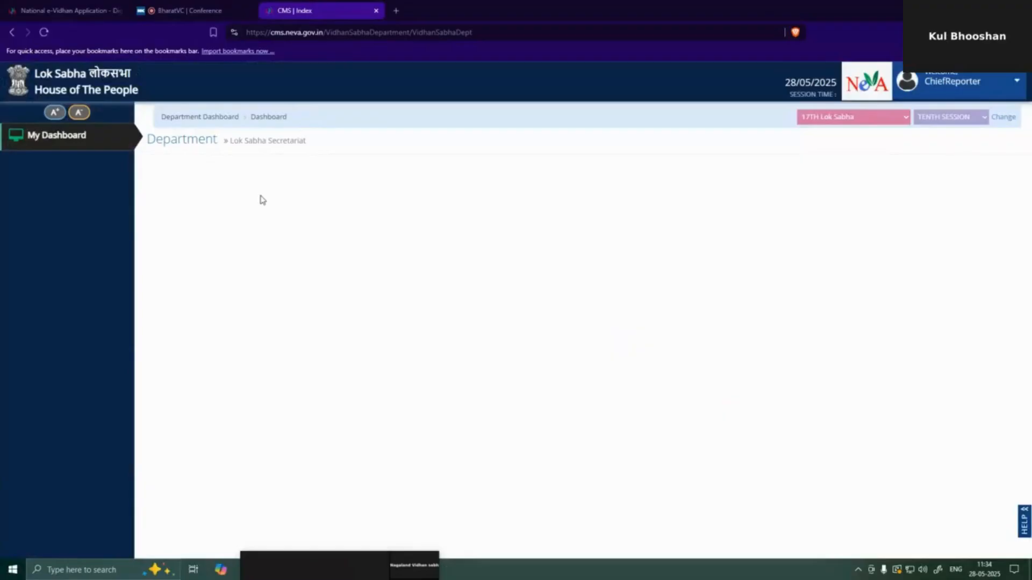
- Open the Chief Reporter's Profile and look through the Update Profile form
click(982, 81)
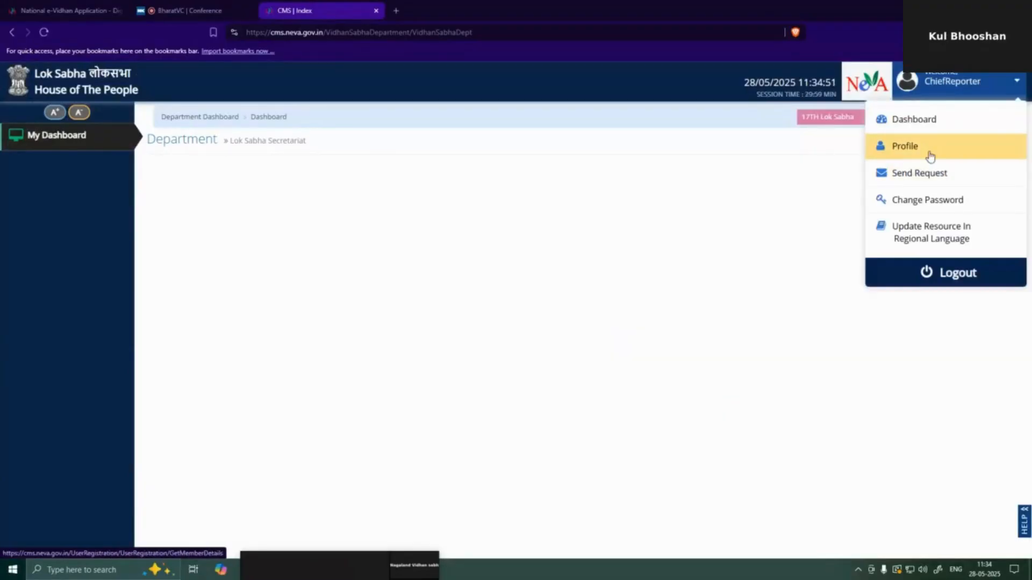
click(930, 154)
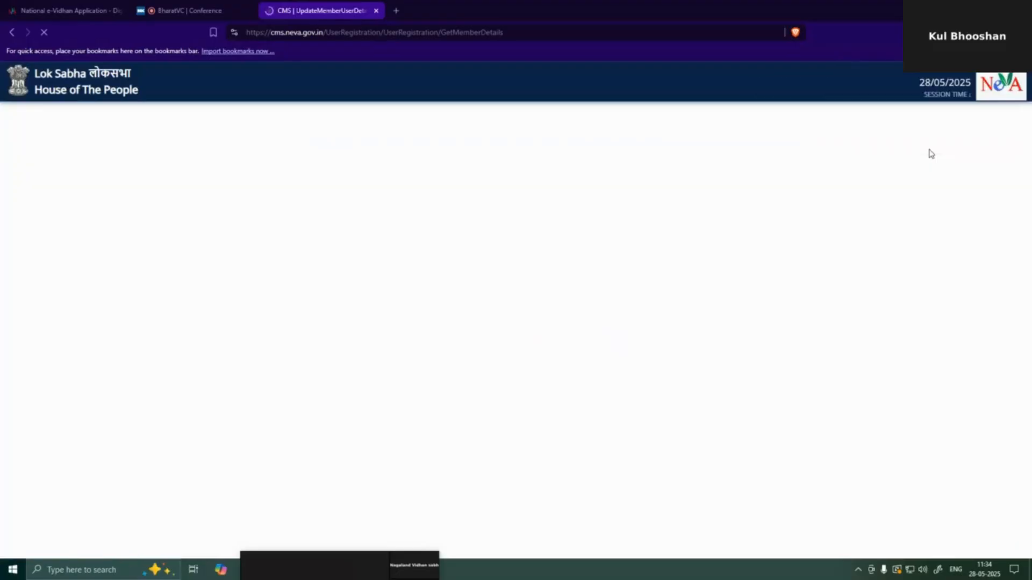
scroll(732, 396, down, 5)
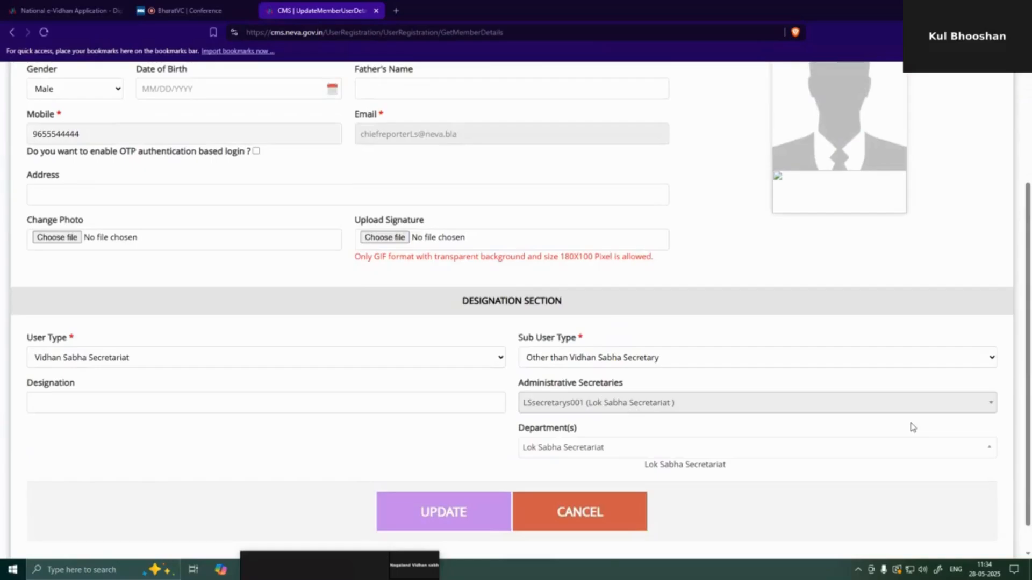
scroll(913, 427, up, 3)
- Sign out of the Chief Reporter account from the ChiefReporter menu
click(965, 93)
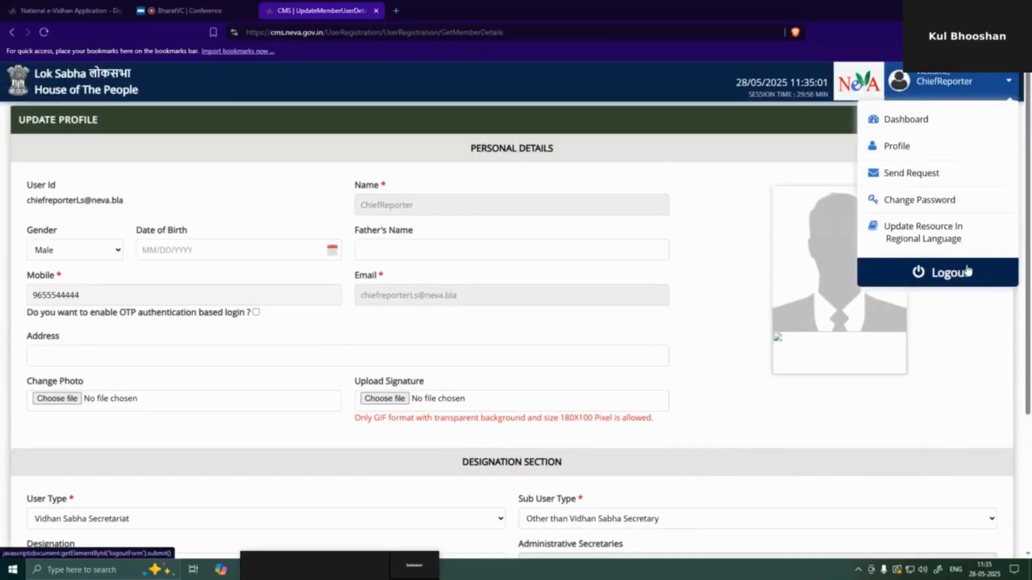
scroll(841, 300, down, 3)
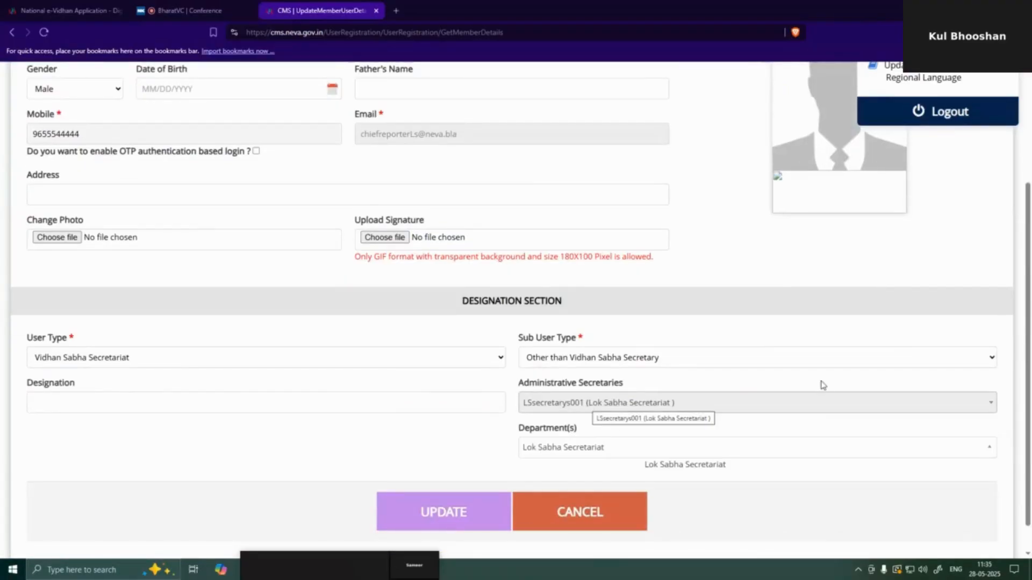
scroll(934, 239, up, 3)
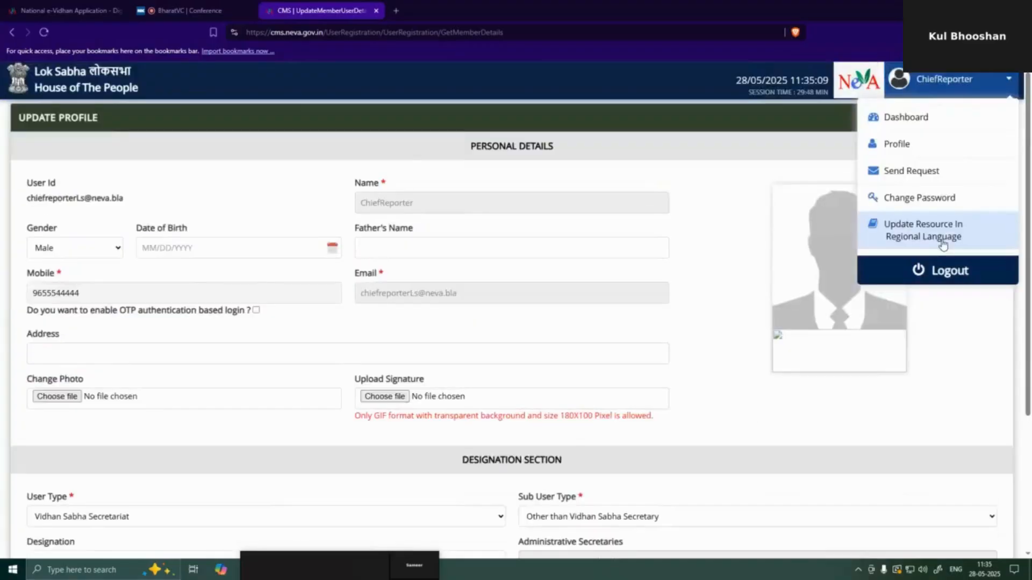
scroll(955, 284, down, 2)
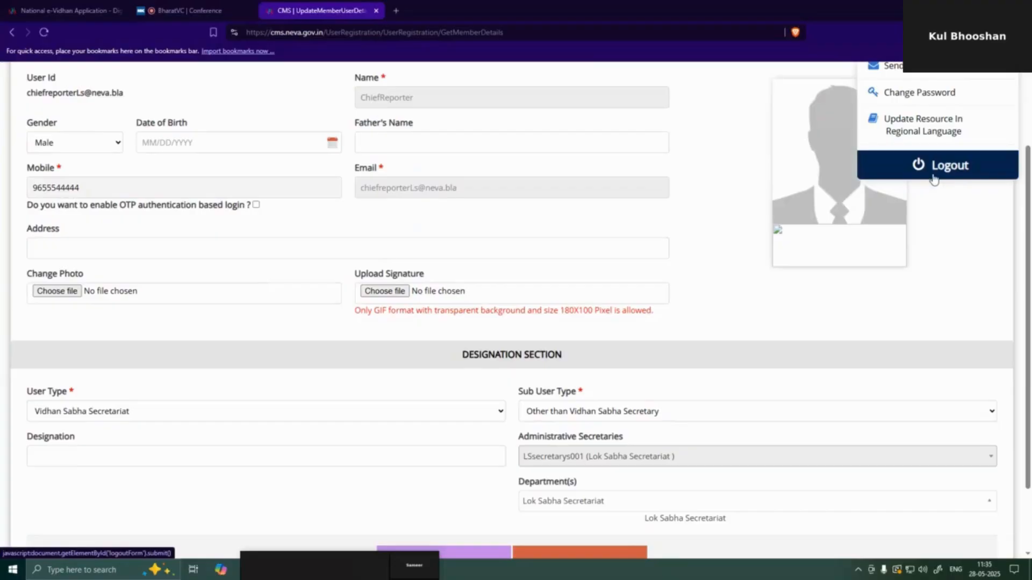
click(895, 163)
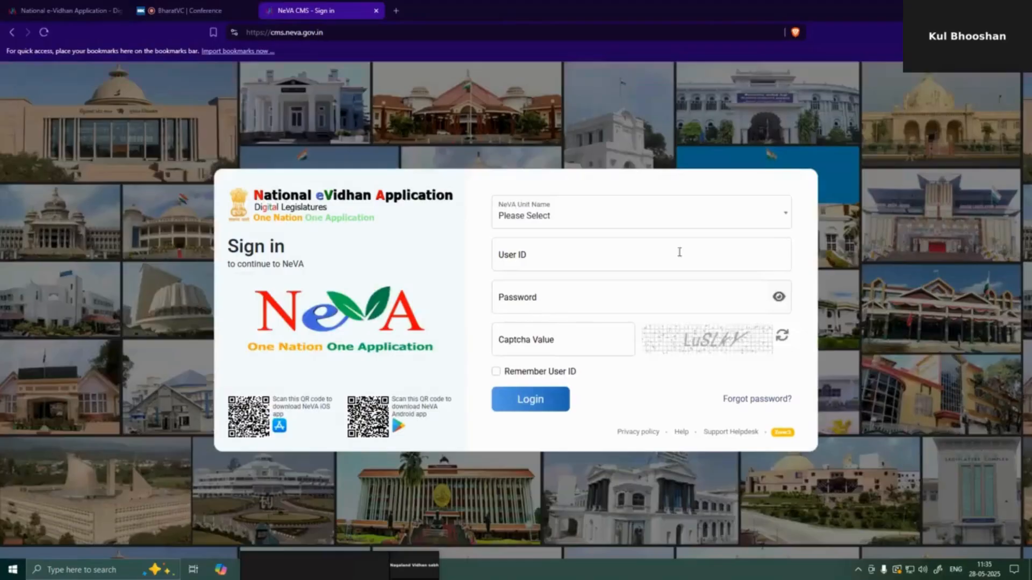
- Sign in to Lok Sabha as SuperAdmin with its password and captcha, correcting a mistyped character
click(564, 206)
click(531, 293)
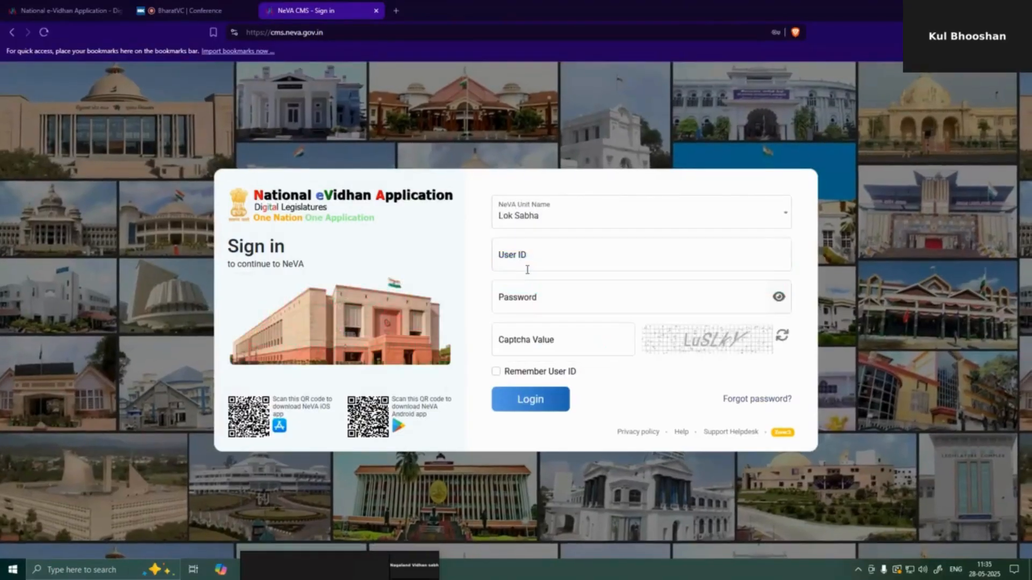
click(537, 257)
text(Super)
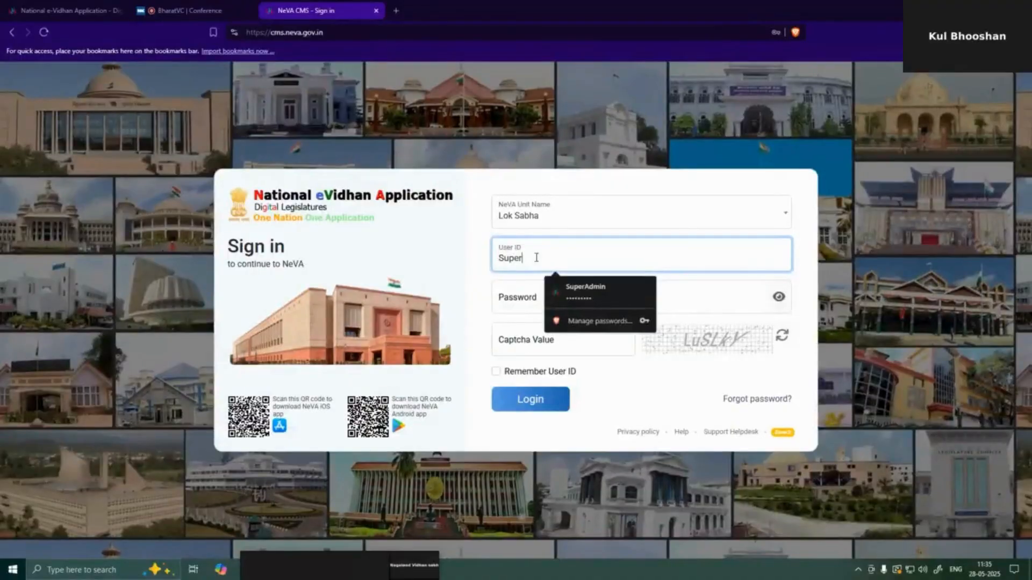
text(Admi)
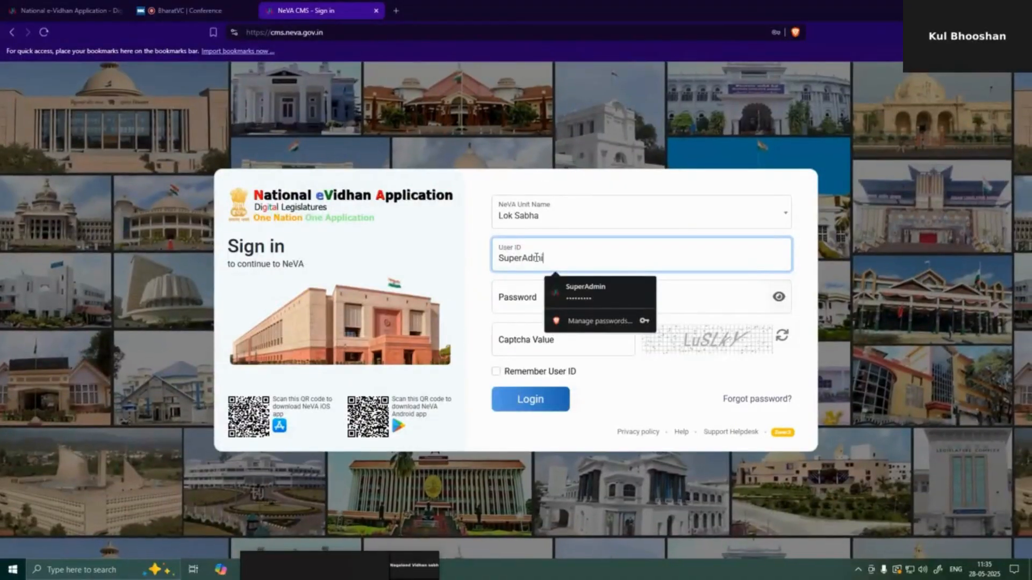
text(n)
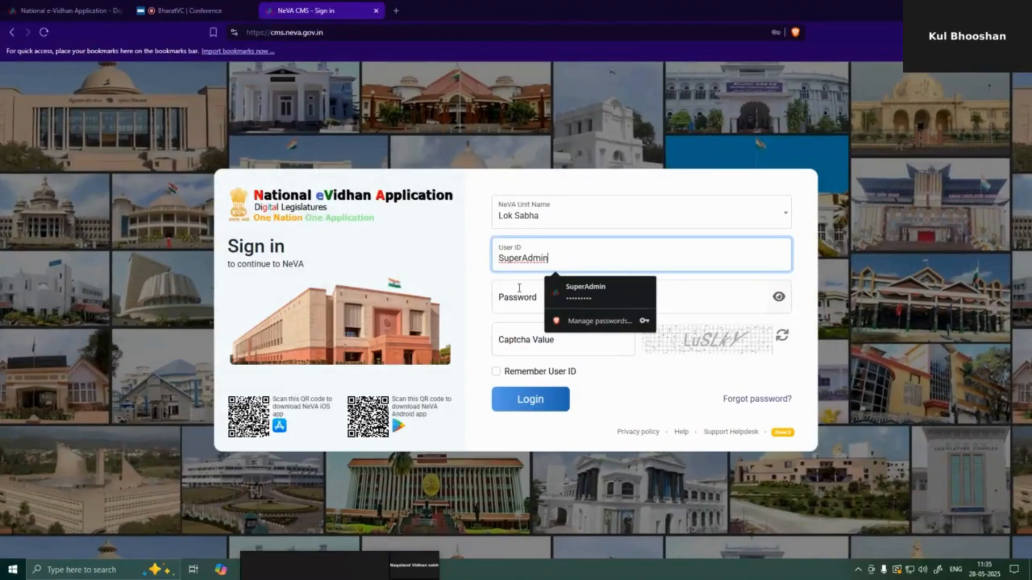
click(519, 289)
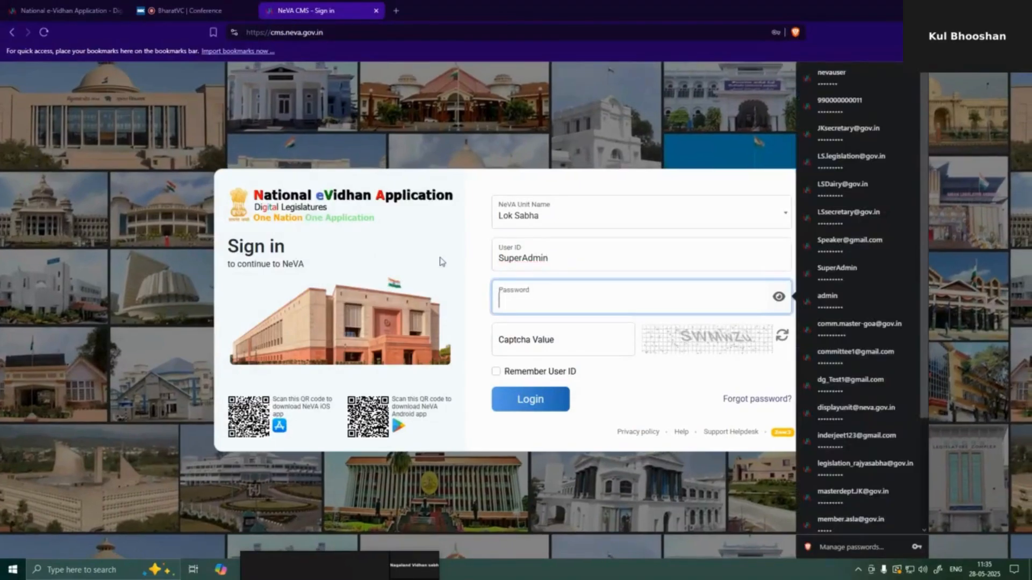
text(***********)
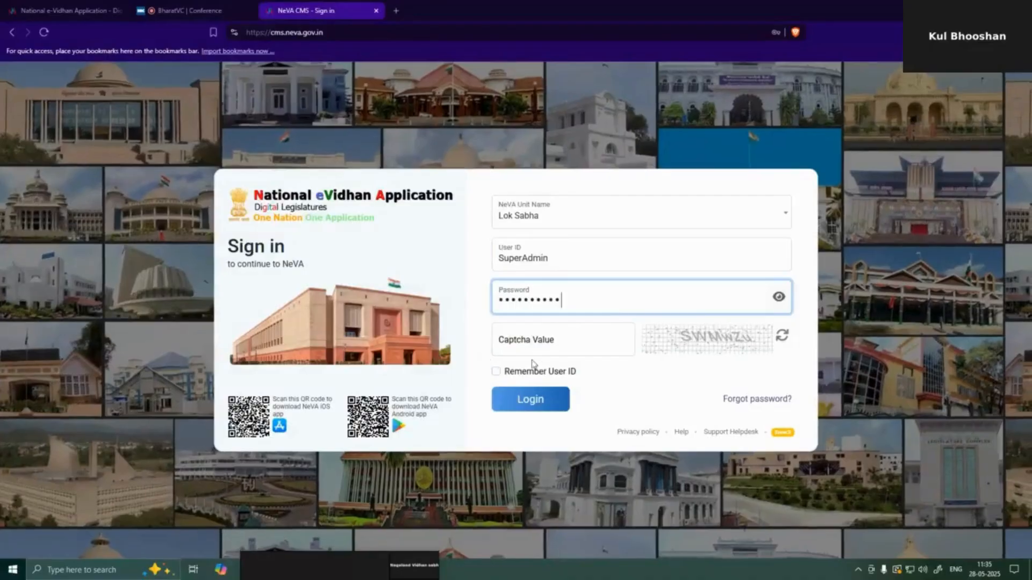
click(529, 351)
text(sw)
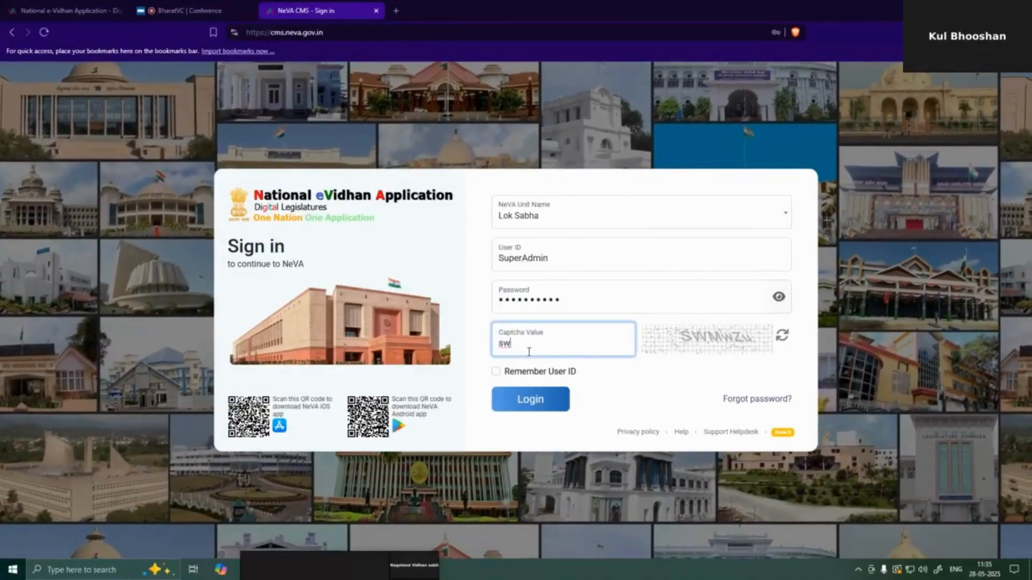
key(BackSpace)
key(BackSpace)
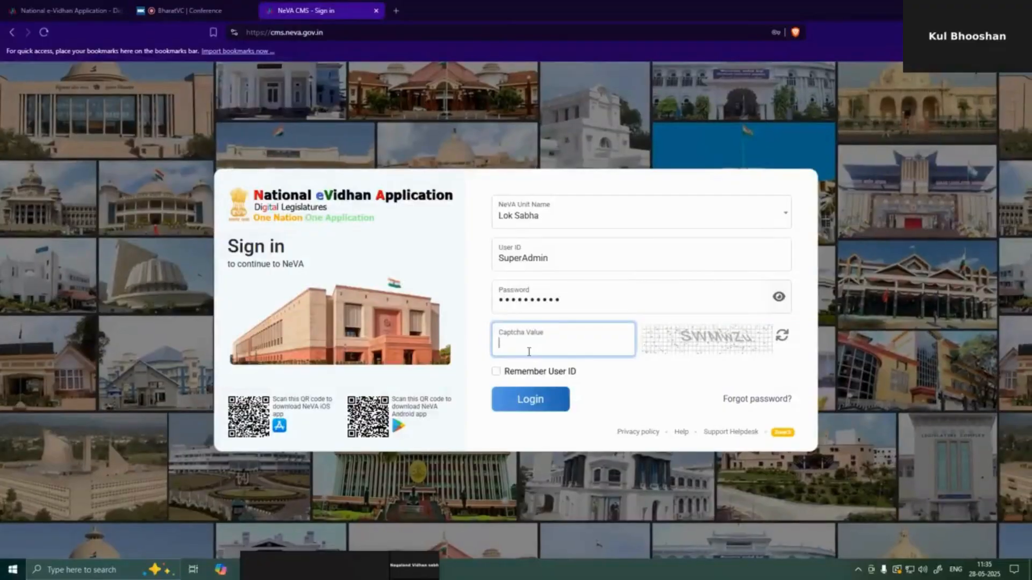
text(SWMw)
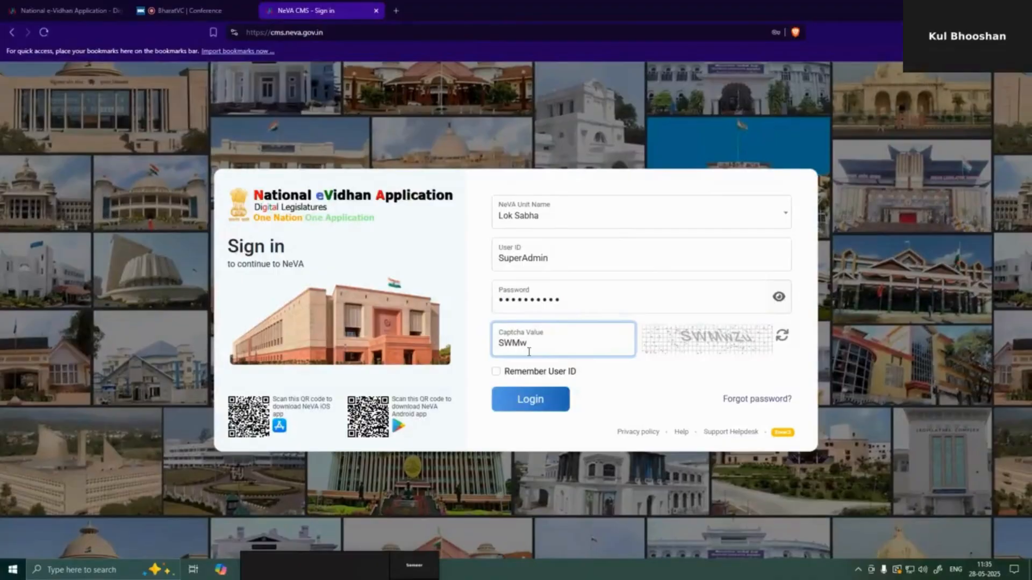
text(Zu)
key(Return)
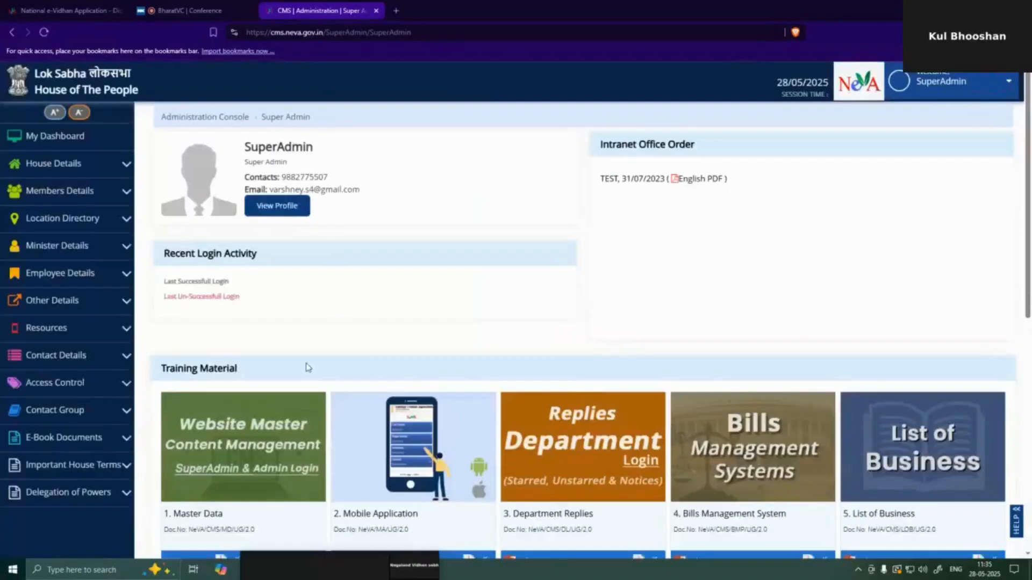
- On the Access Control > Deactivate User page, search 'lss' and select the Lok Sabha secretary account
scroll(92, 357, down, 1)
click(81, 329)
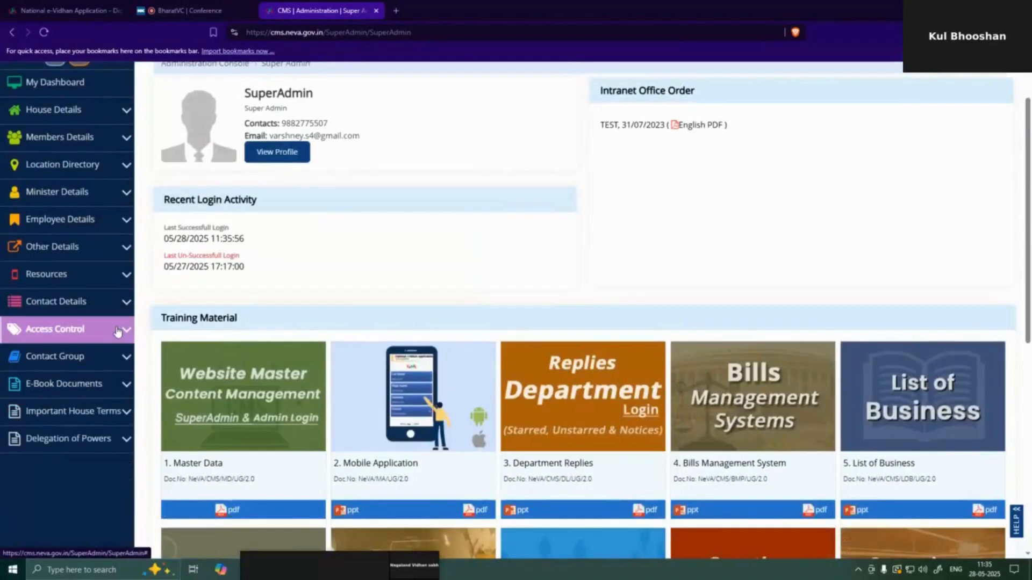
scroll(97, 446, down, 2)
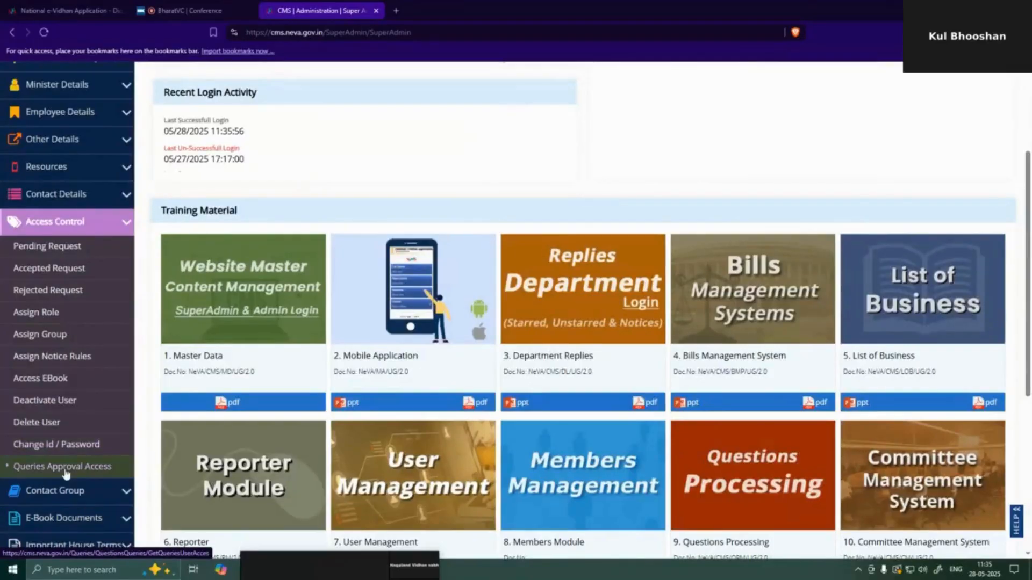
click(51, 403)
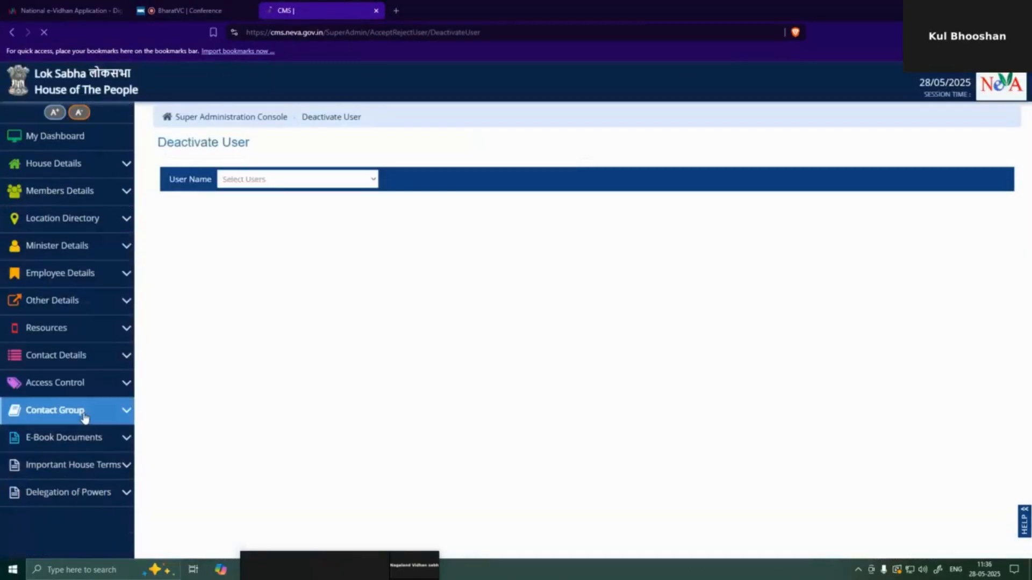
scroll(86, 435, down, 2)
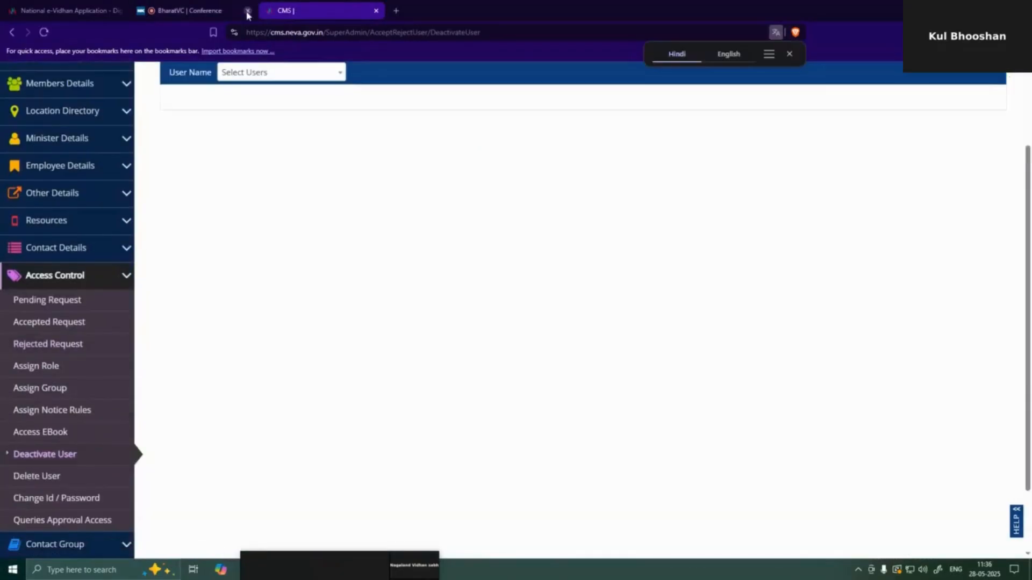
click(283, 77)
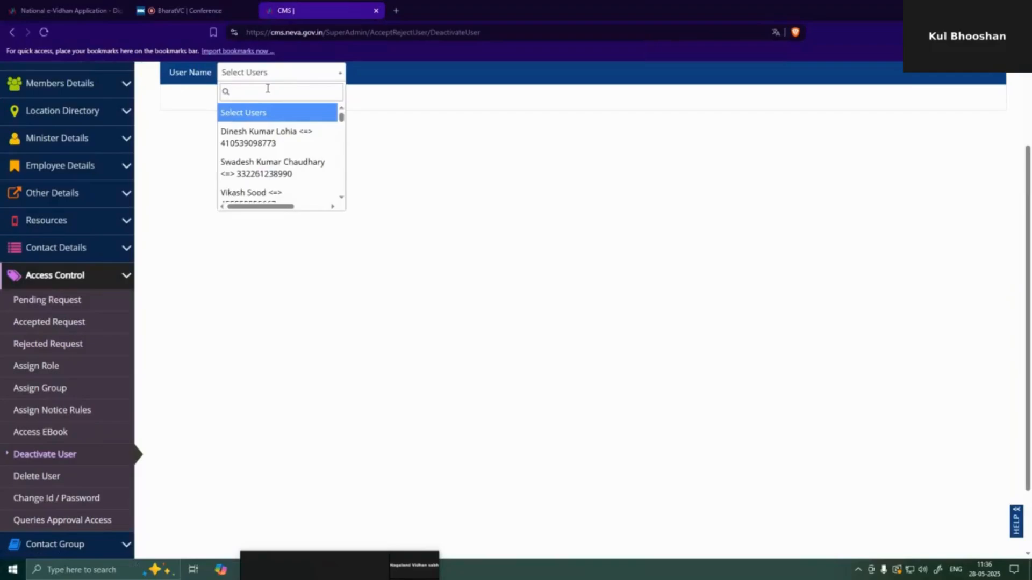
text(s)
key(BackSpace)
text(lss)
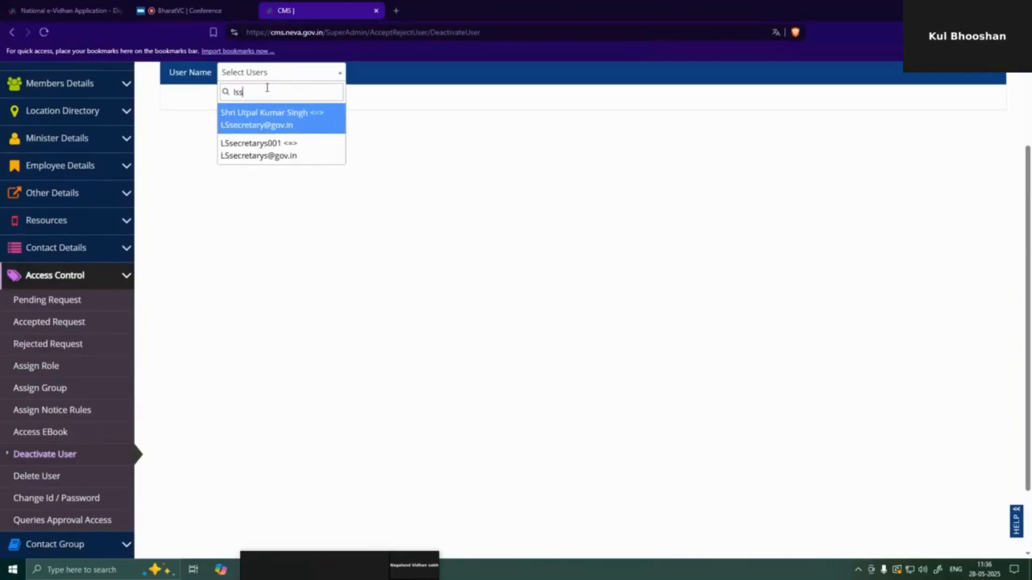
click(263, 153)
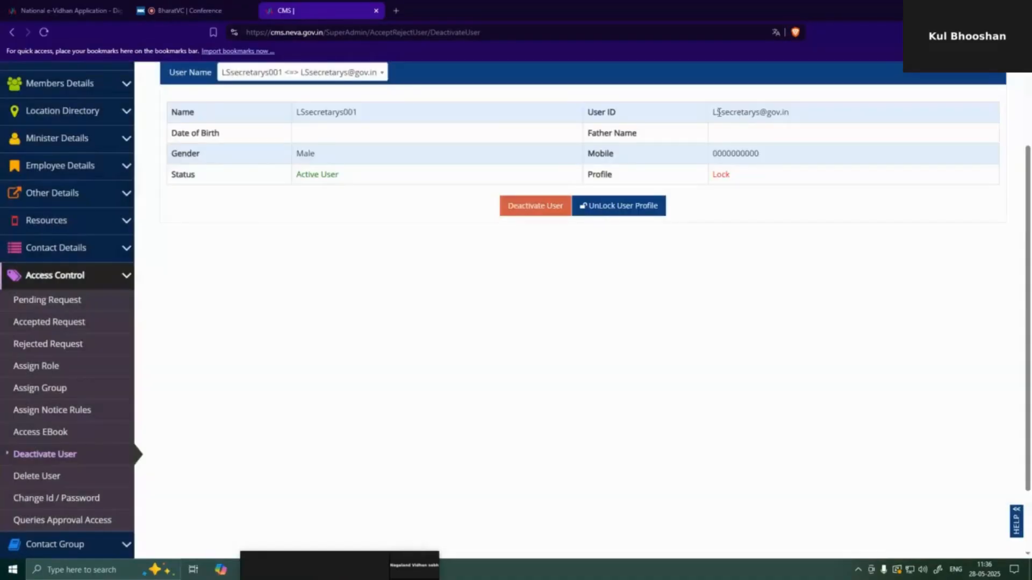
- Copy the secretary's user ID and paste it on a new line in the Notepad notes
drag(713, 113, 794, 116)
key(ctrl+c)
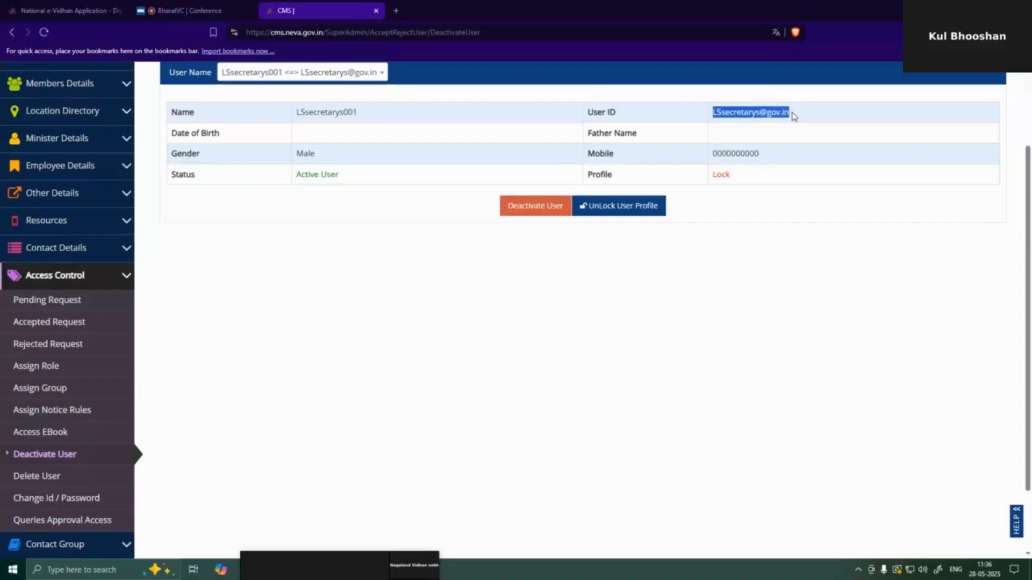
scroll(868, 232, up, 2)
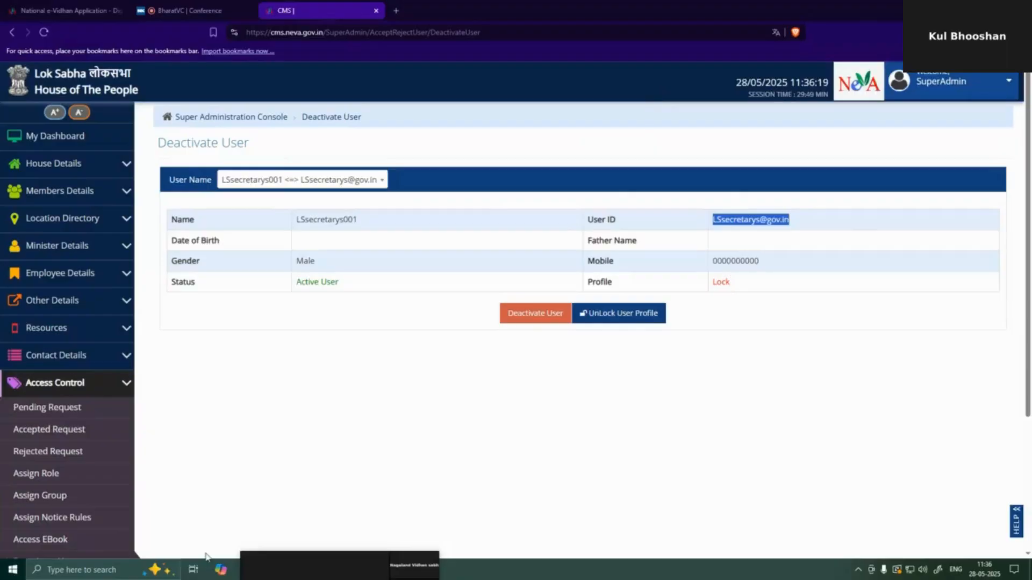
mouse_move(306, 563)
key(alt+Tab)
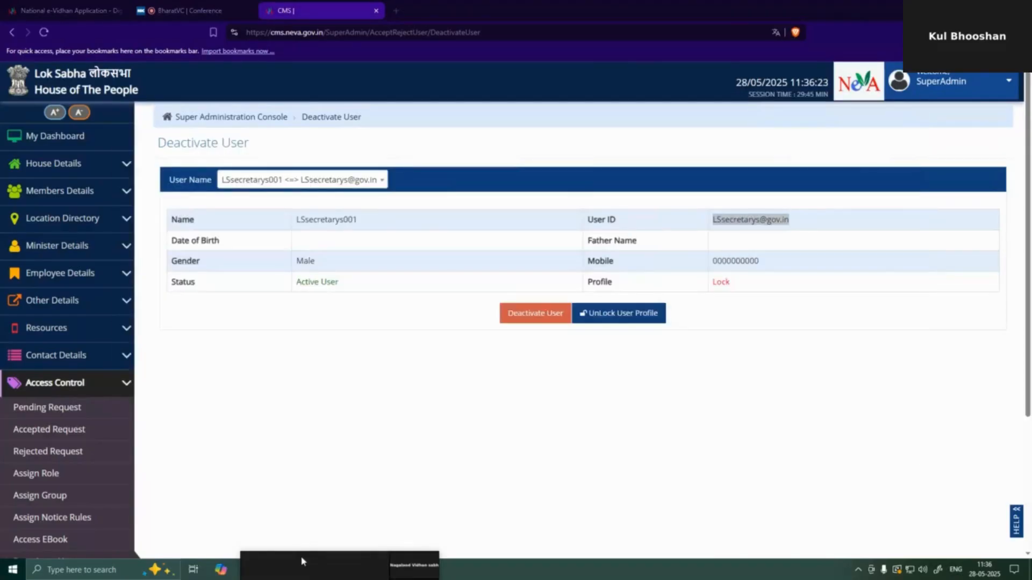
key(alt+Tab)
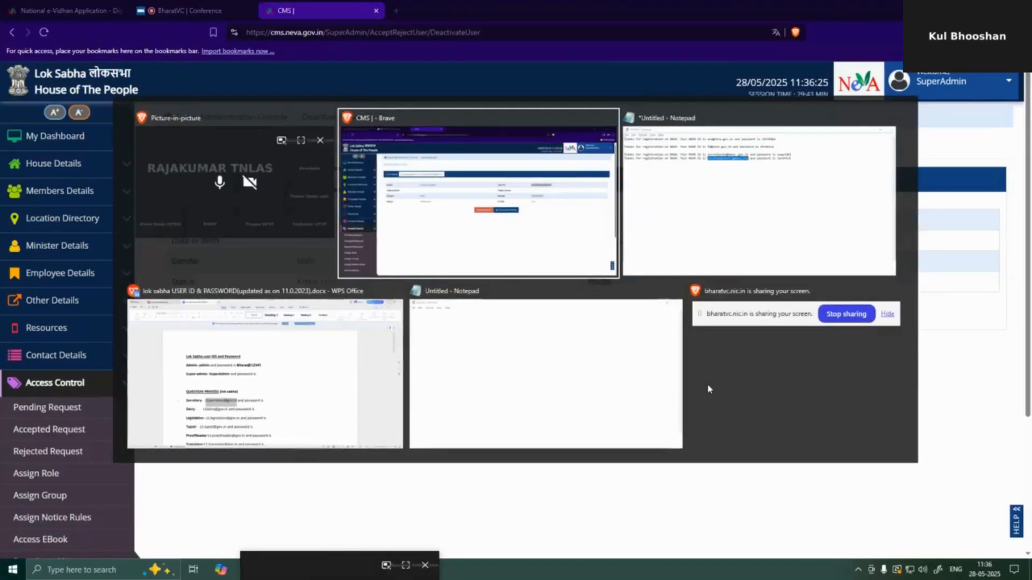
click(714, 166)
click(633, 419)
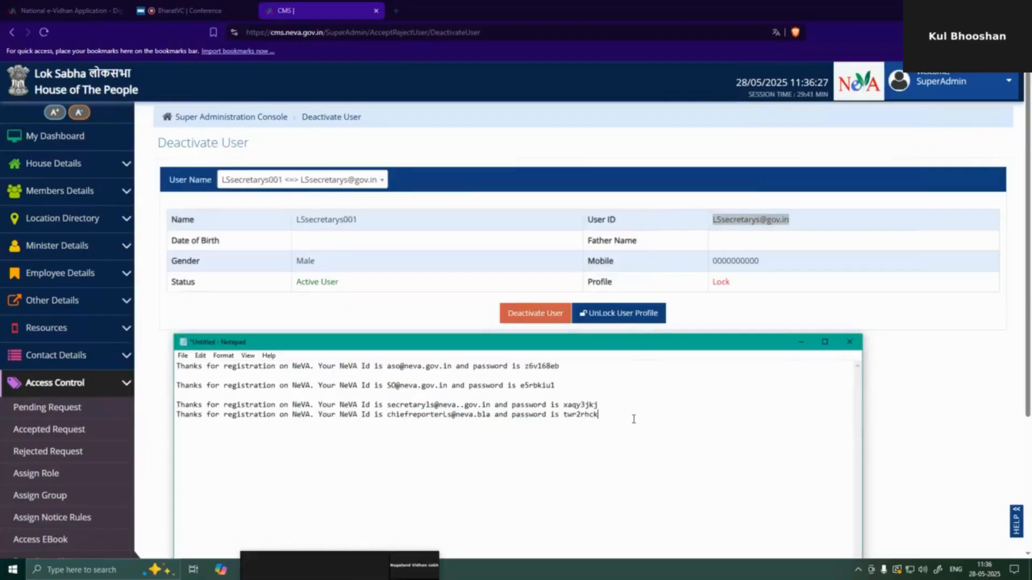
key(Return)
key(Return)
key(ctrl+v)
drag(281, 434, 177, 435)
key(ctrl+c)
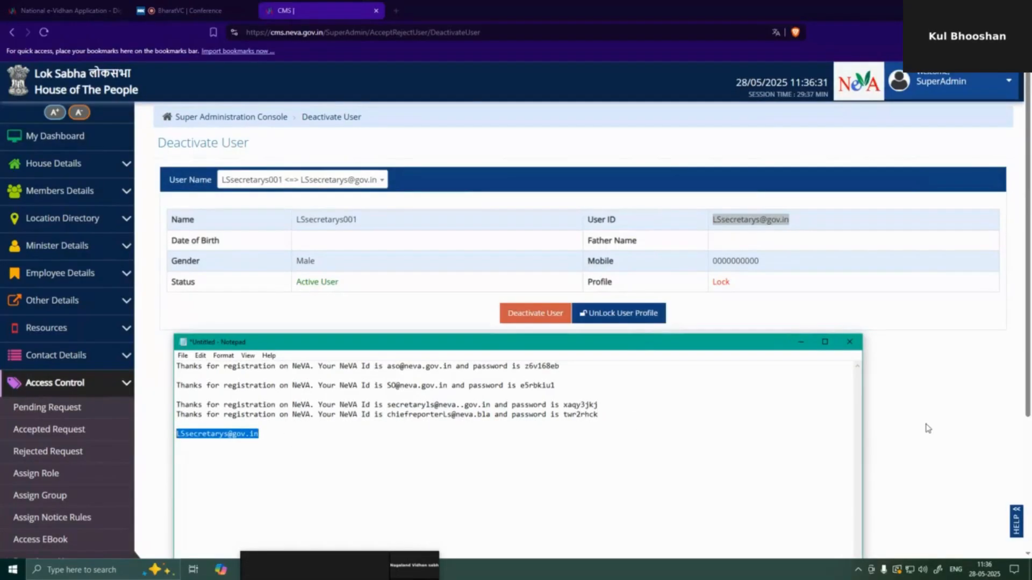
- Log out of the SuperAdmin account in NeVA CMS
click(926, 429)
click(976, 95)
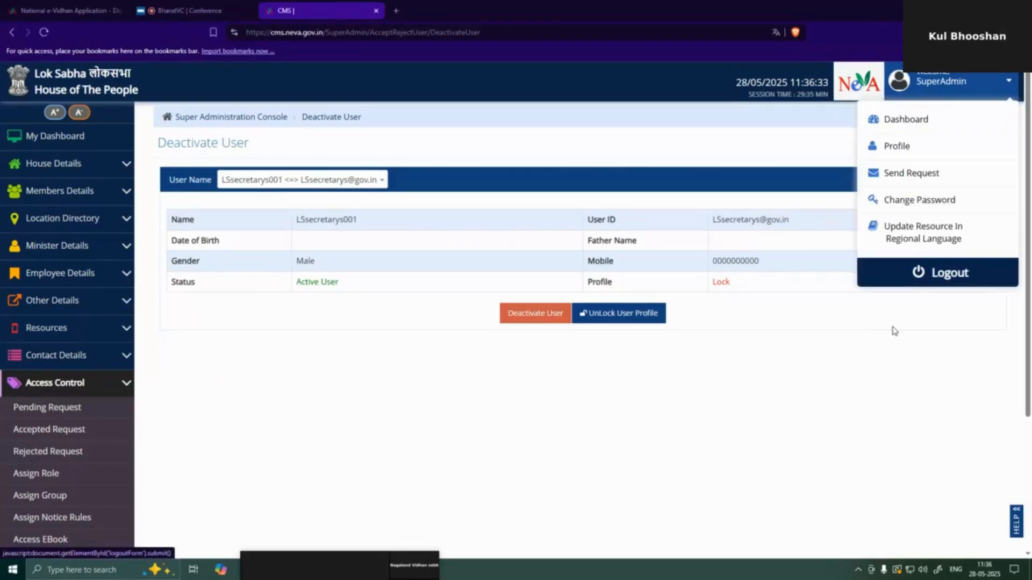
click(917, 273)
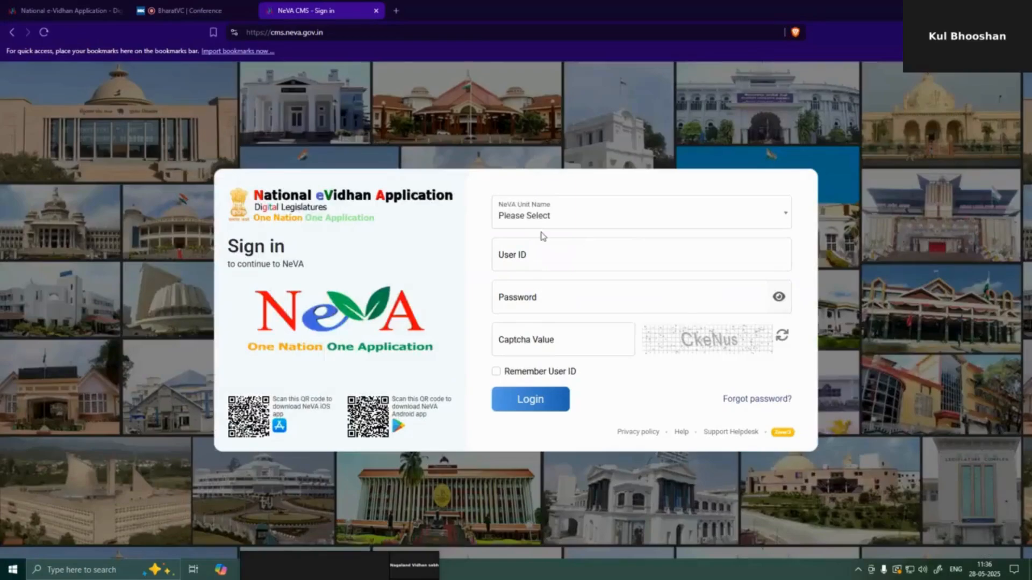
- Sign in as the Lok Sabha secretary with the pasted user ID, password and captcha
click(540, 257)
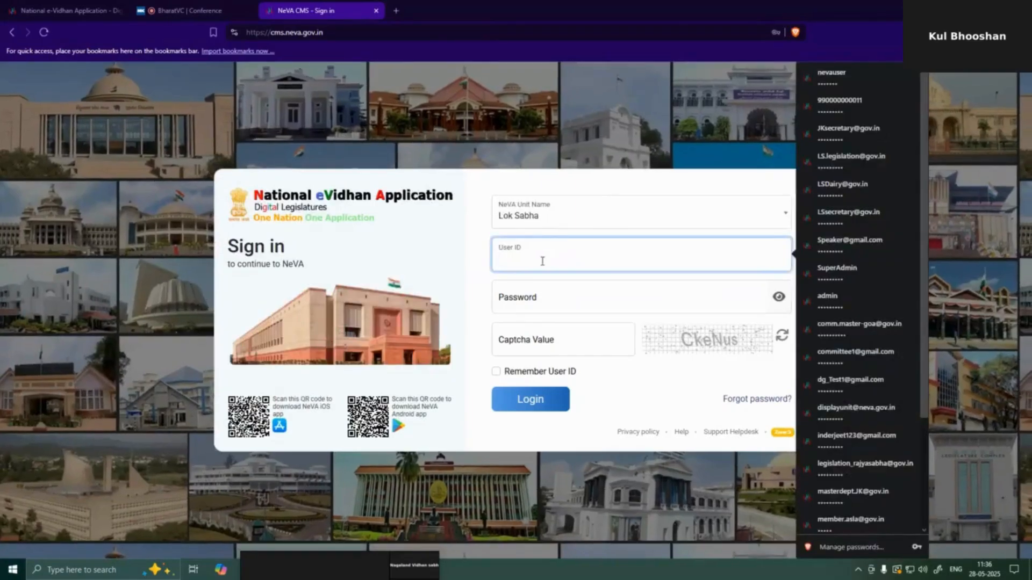
key(ctrl+v)
click(539, 298)
text(***)
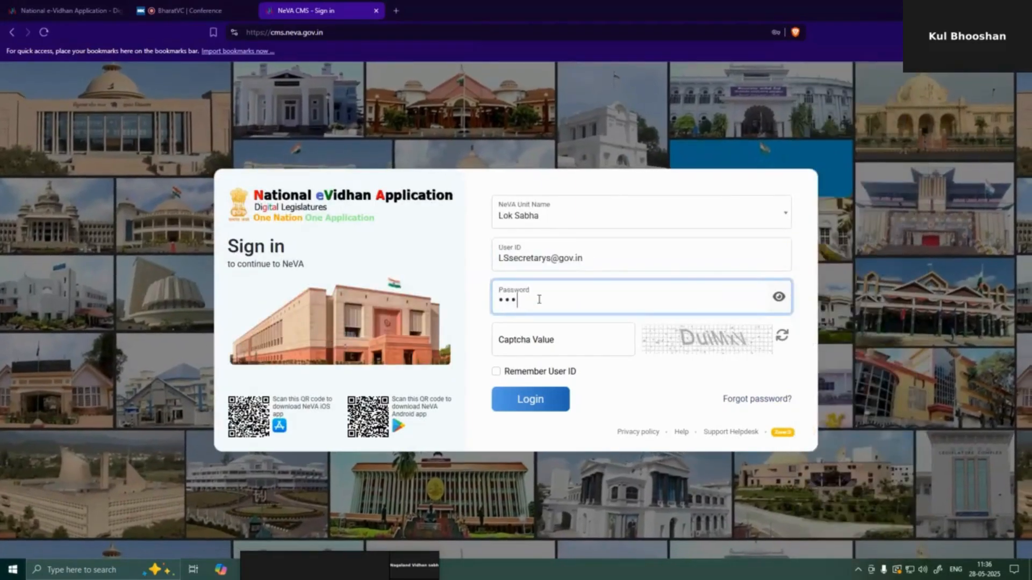
text(******)
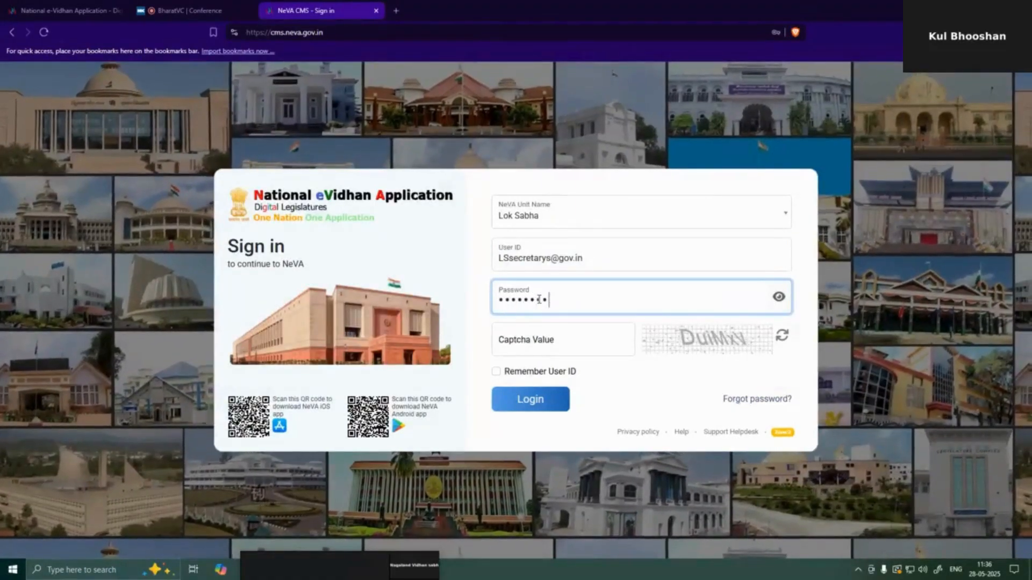
text(*)
click(532, 339)
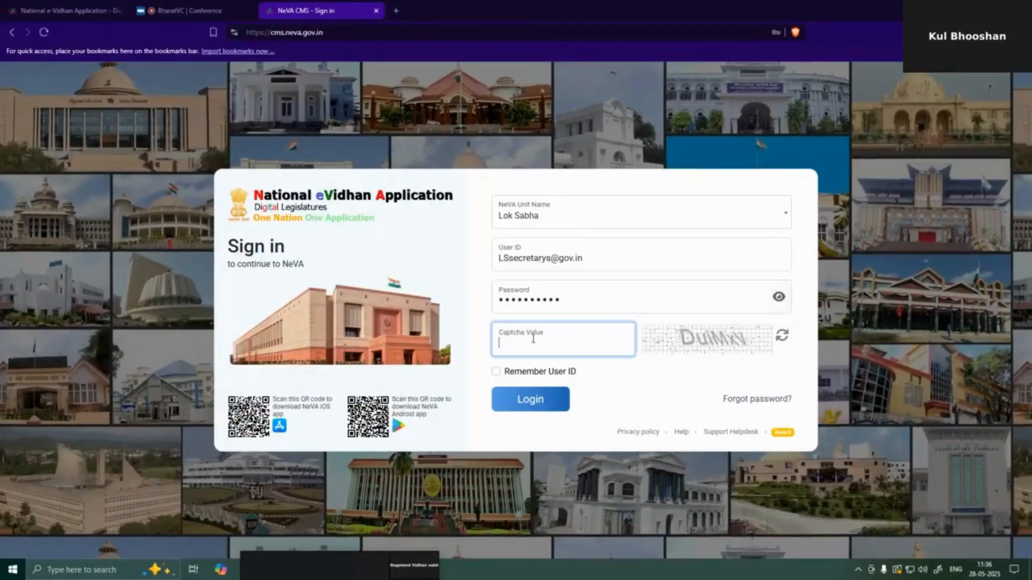
text(Dui)
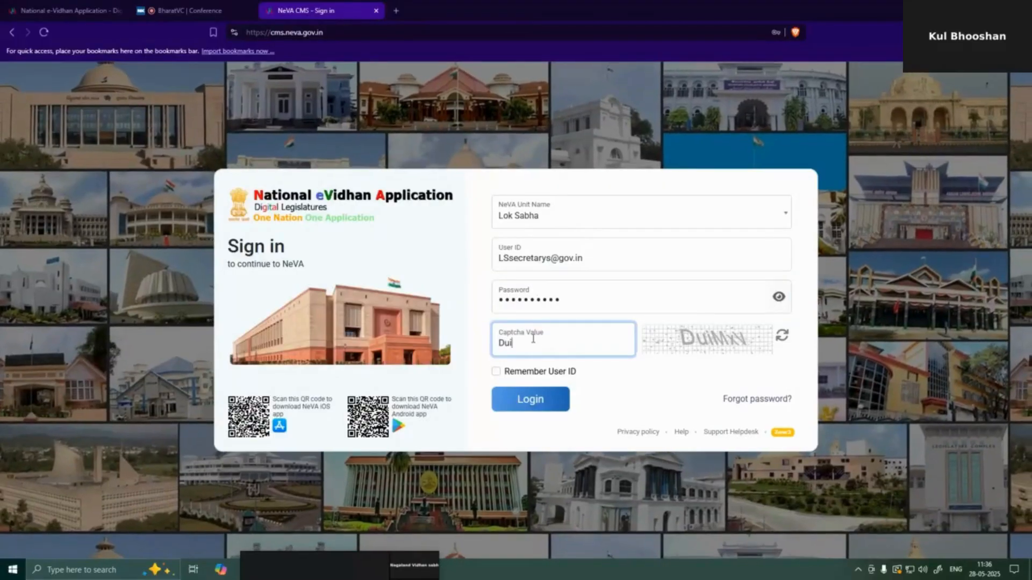
text(Mx)
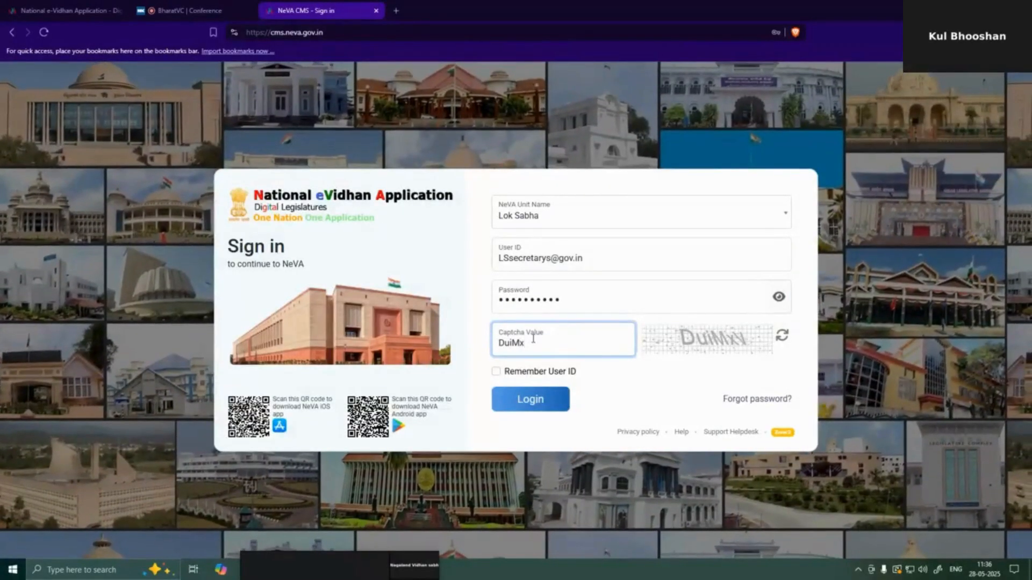
text(V)
key(Return)
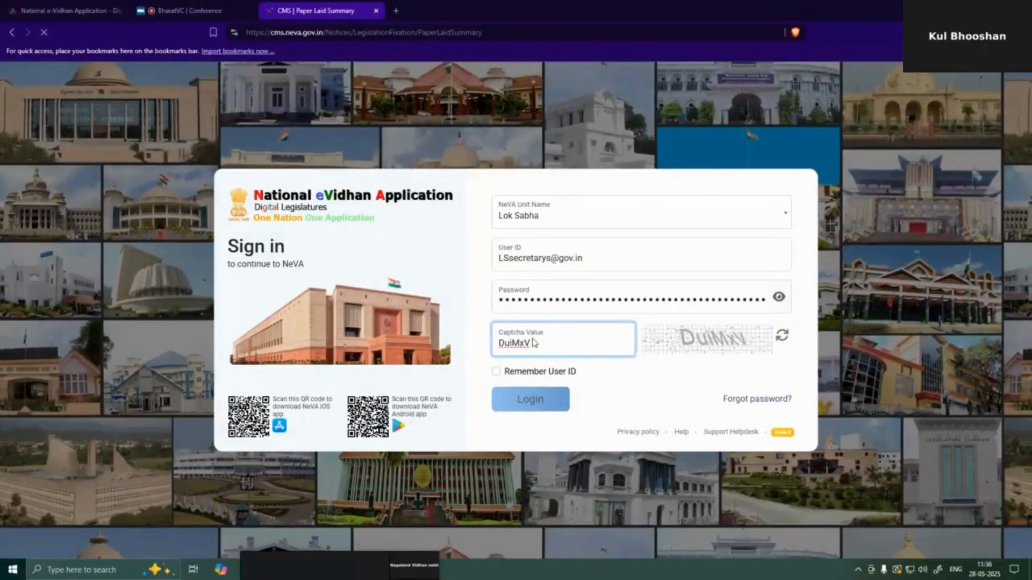
- Open Access Control > Pending Request and expand ChiefReporter's request from Vidhan Sabha Secretariat
scroll(70, 406, down, 1)
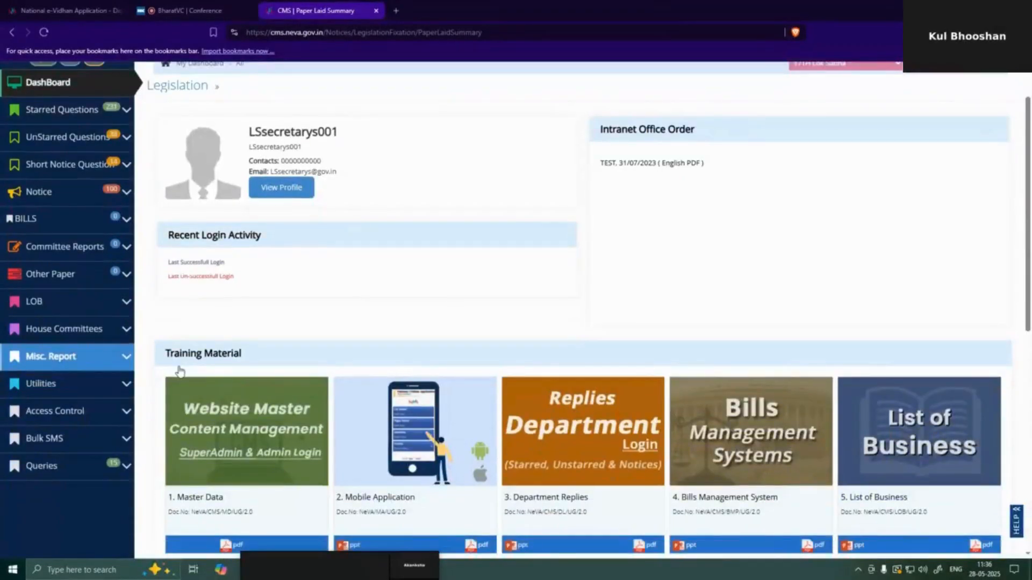
scroll(180, 371, up, 1)
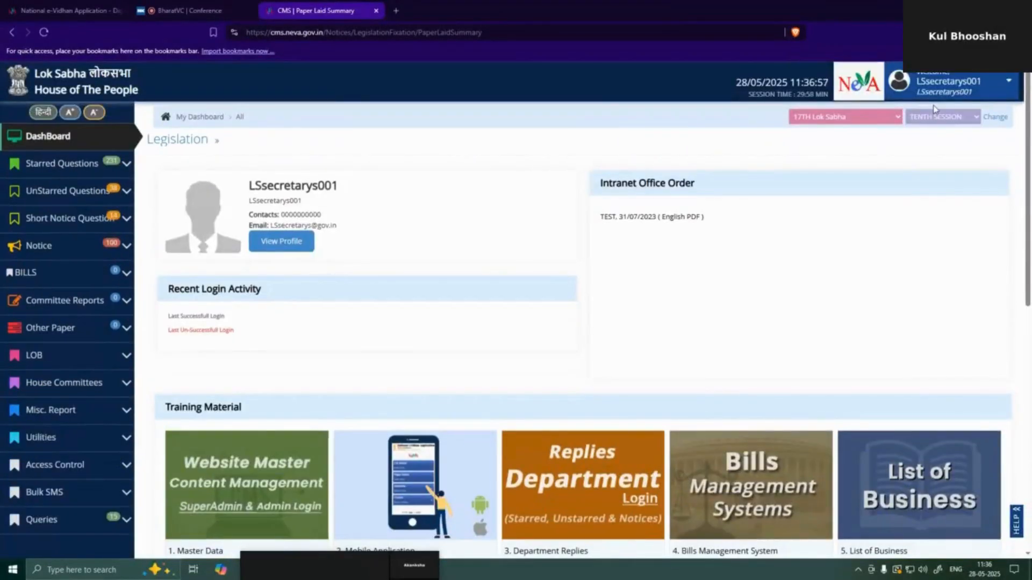
scroll(143, 295, down, 3)
scroll(115, 212, up, 2)
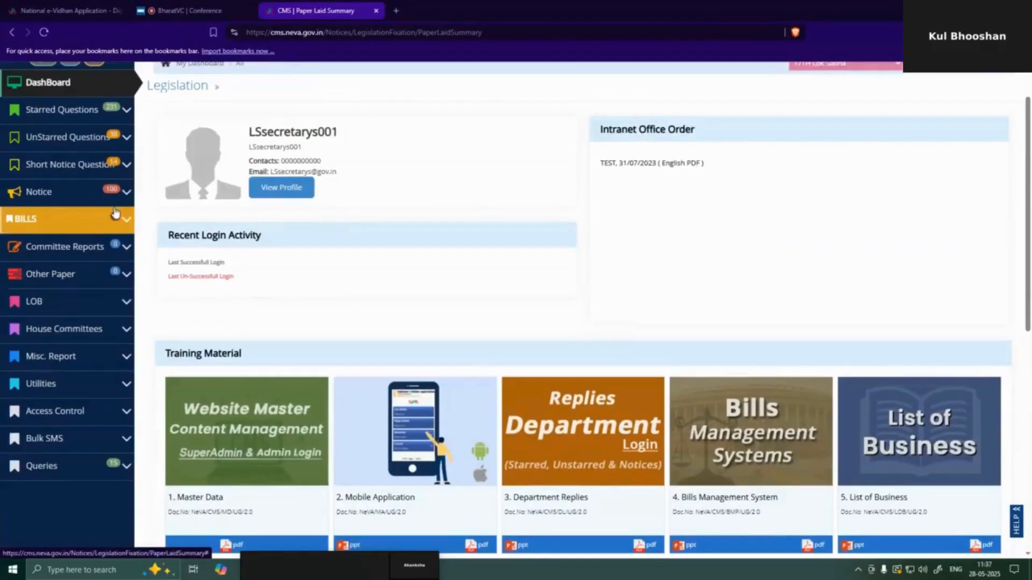
click(121, 414)
click(21, 434)
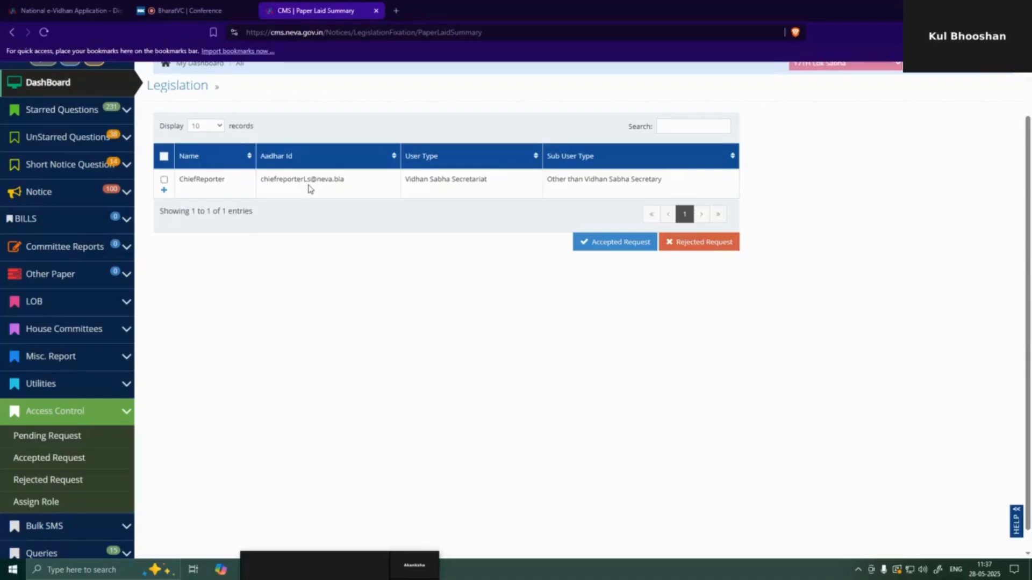
click(164, 190)
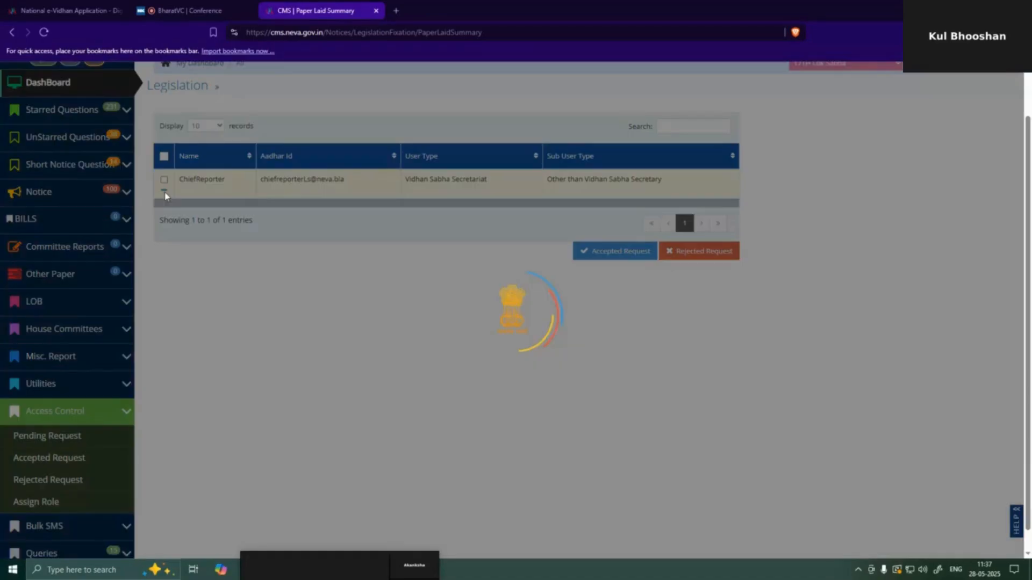
- Untick Reporter Dictionary and Upload Audio in ChiefReporter's ReporterModule sub access and save the update
scroll(537, 387, down, 1)
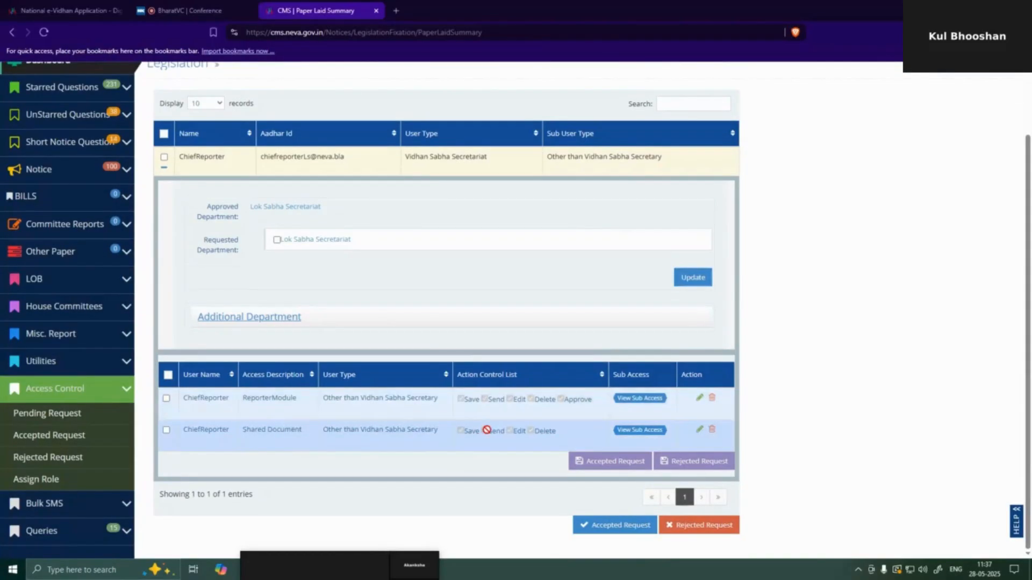
click(647, 400)
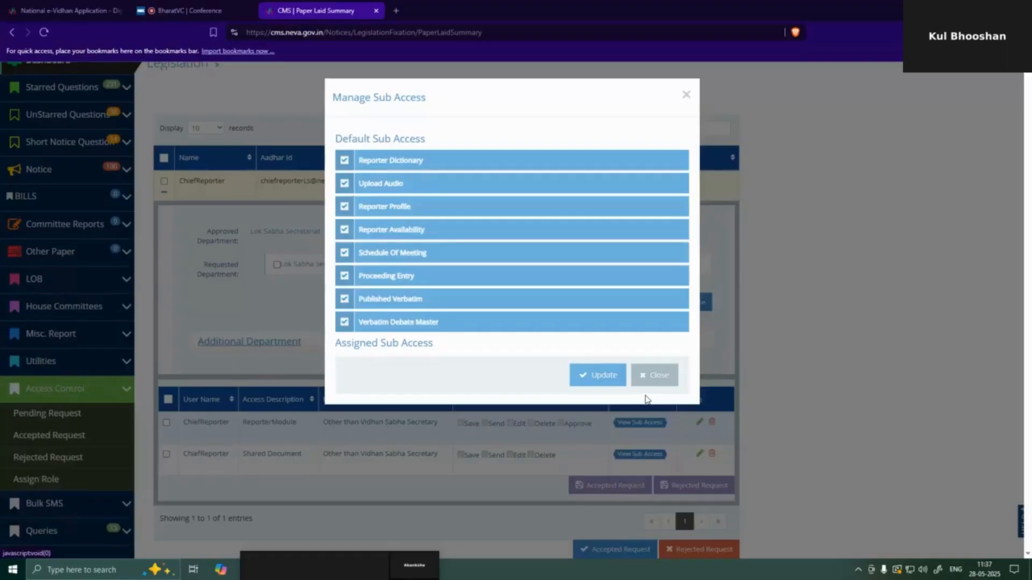
click(344, 160)
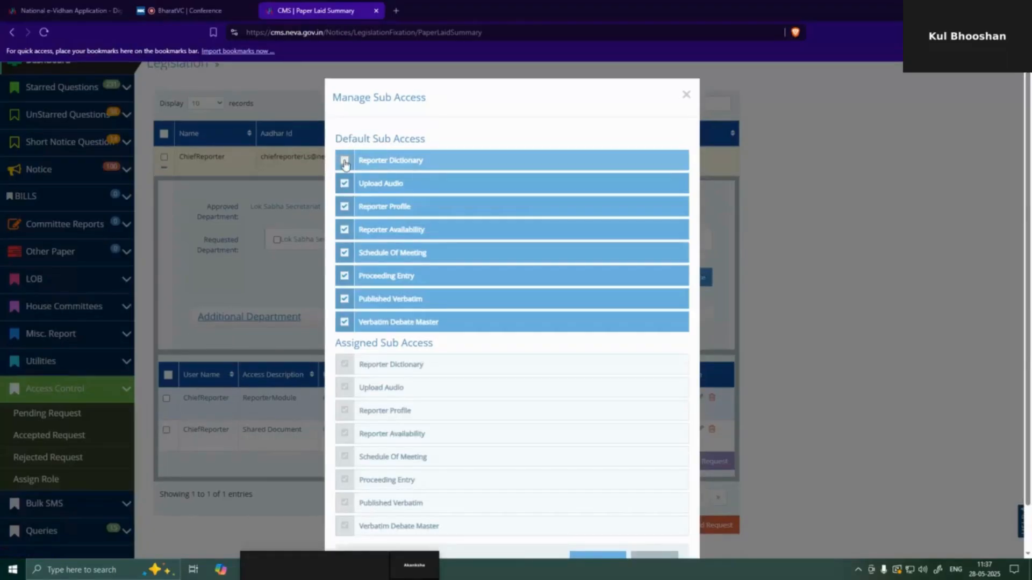
click(345, 183)
scroll(402, 234, down, 1)
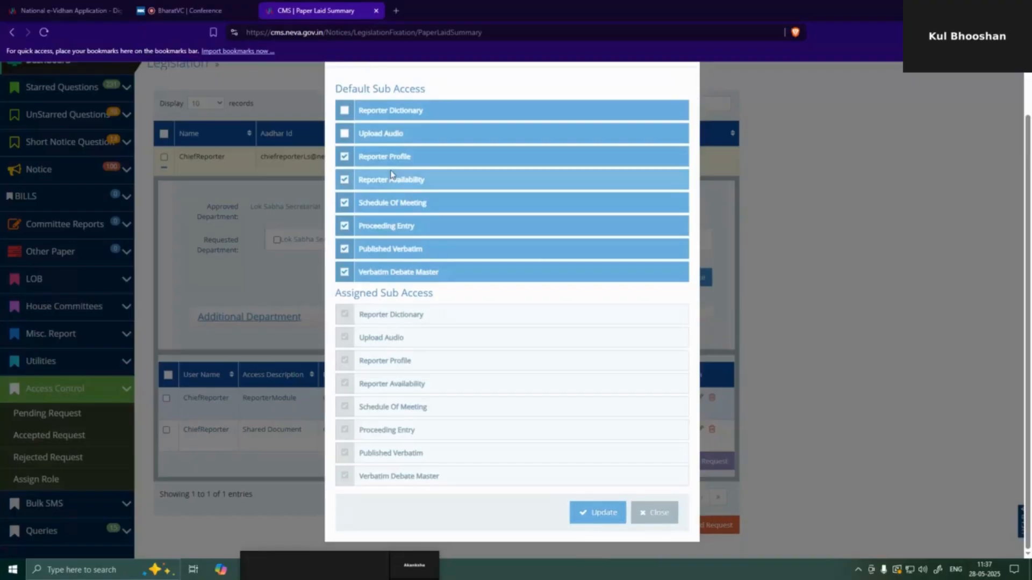
click(597, 512)
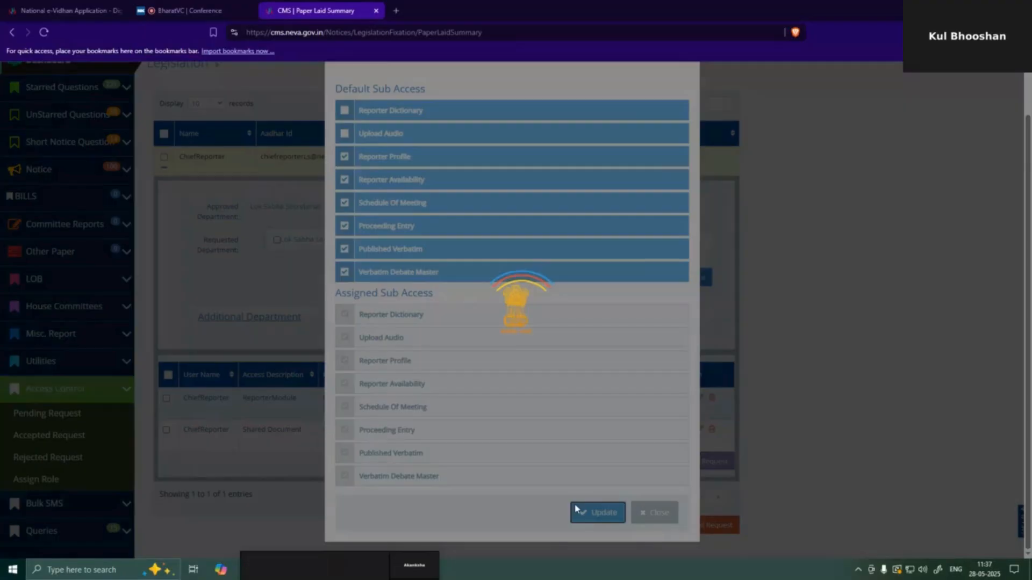
click(646, 138)
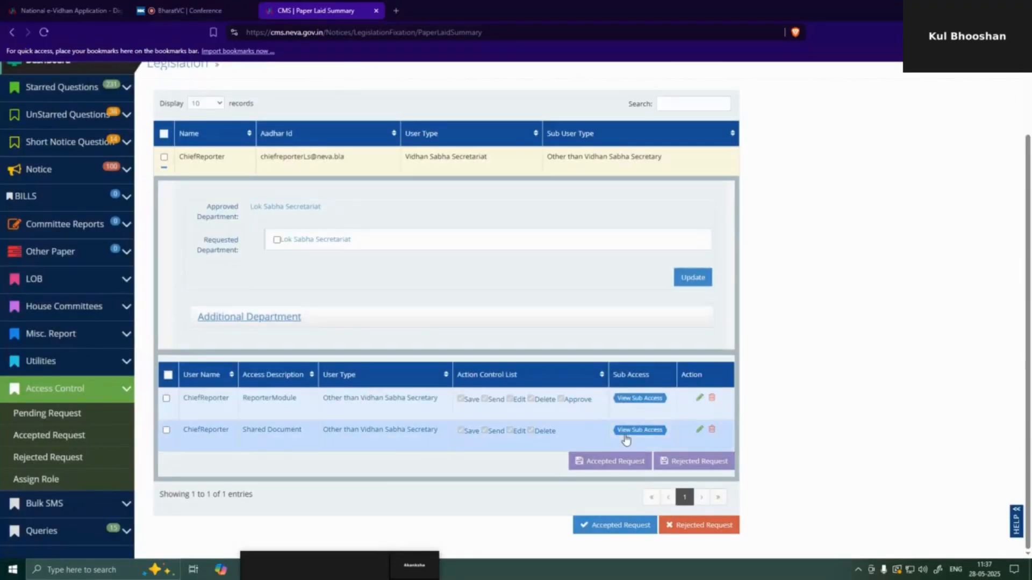
- Select both ReporterModule and Shared Document entries and accept them, confirming the prompts
click(168, 376)
click(605, 462)
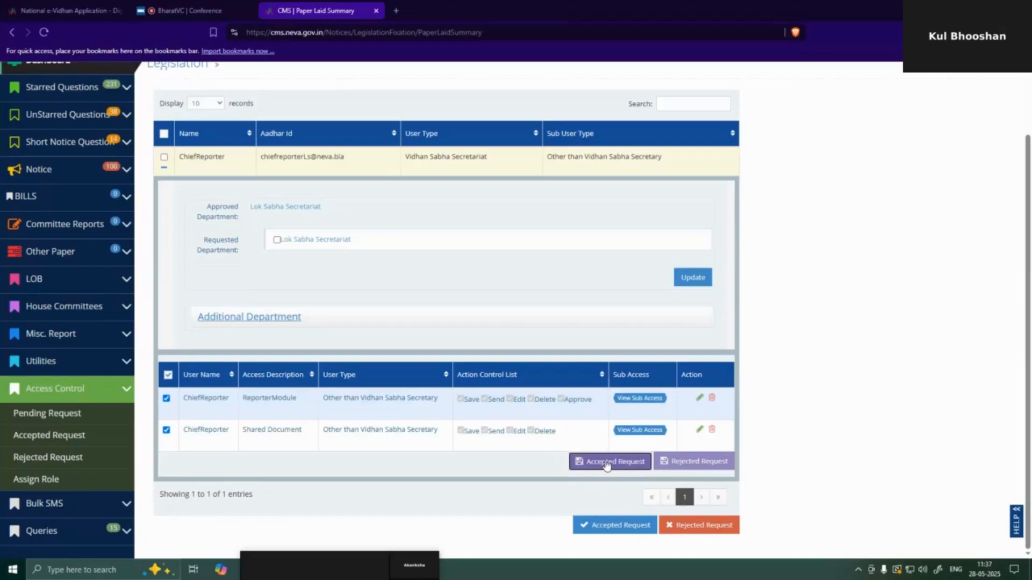
click(648, 137)
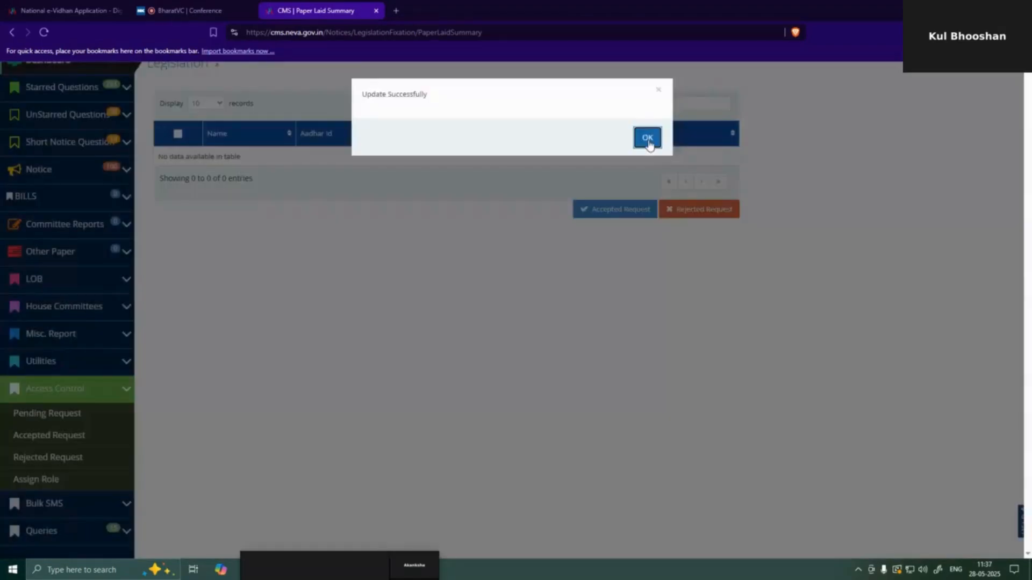
click(647, 139)
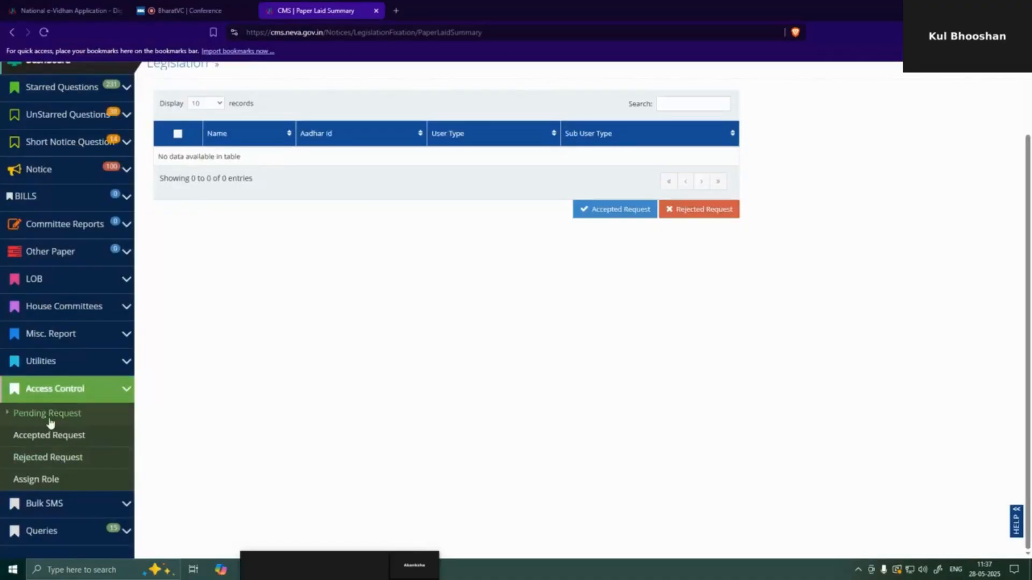
- Filter accepted requests by 'chie' and expand ChiefReporter's approved Lok Sabha Secretariat access details
click(46, 438)
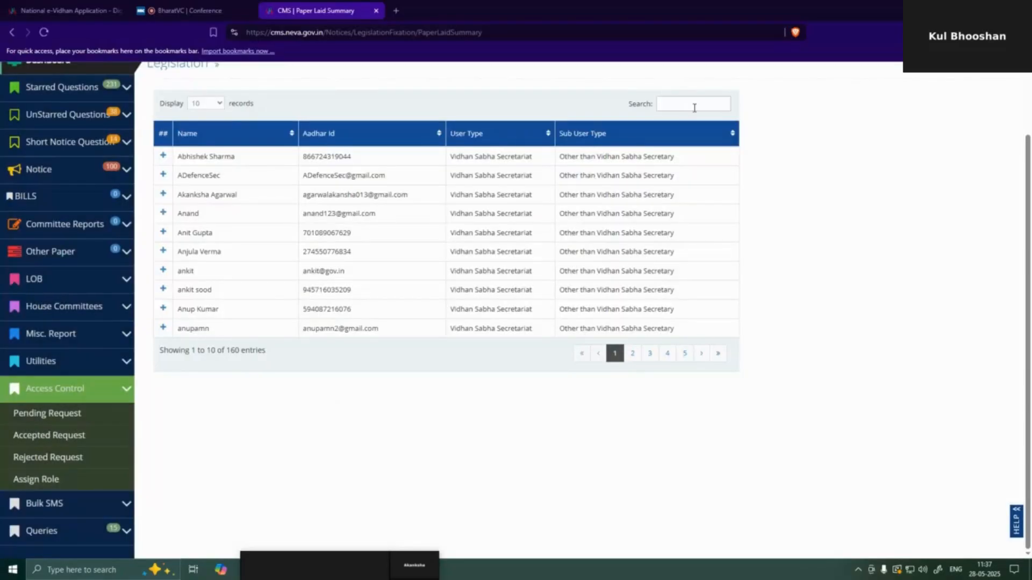
click(699, 108)
text(chie)
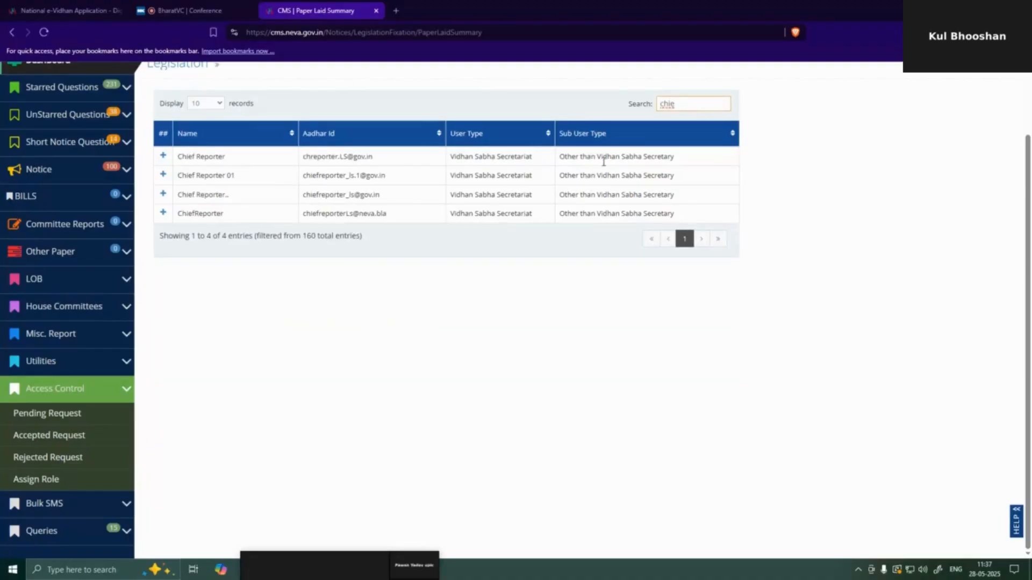
click(163, 213)
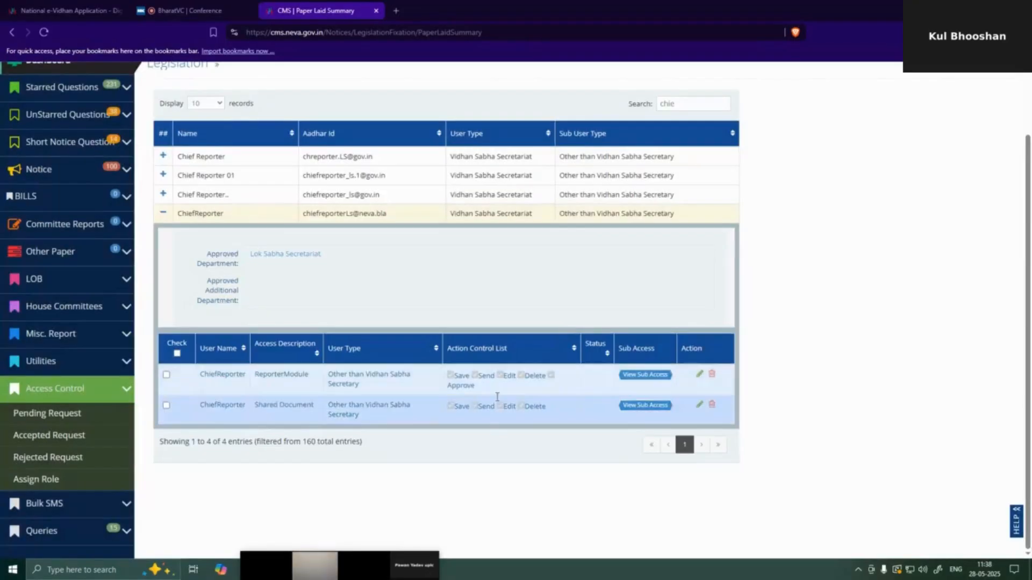
scroll(1015, 265, up, 2)
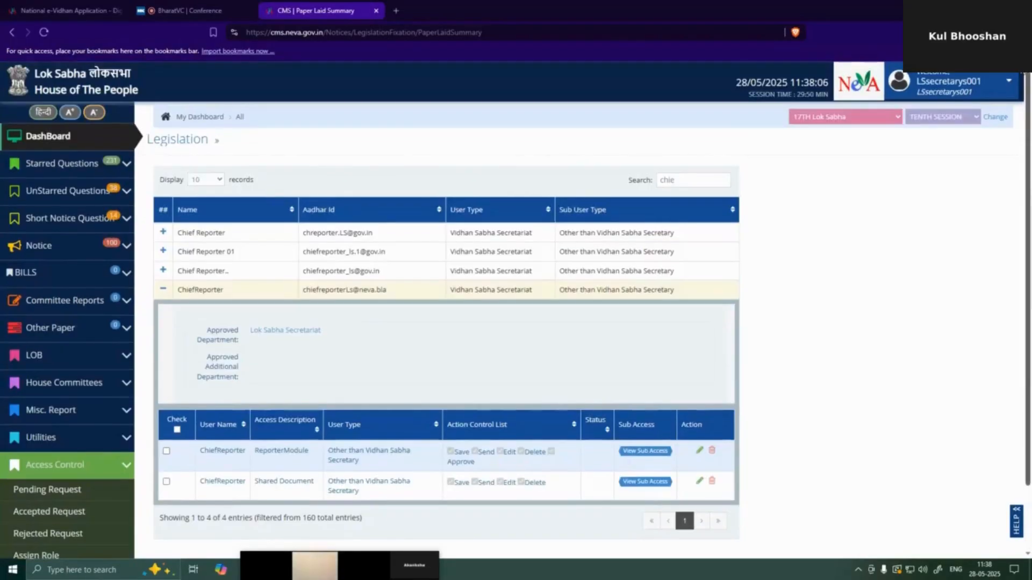
click(986, 95)
- Sign out the secretary and fill the sign-in form with ChiefReporter's user ID, password and captcha
click(968, 152)
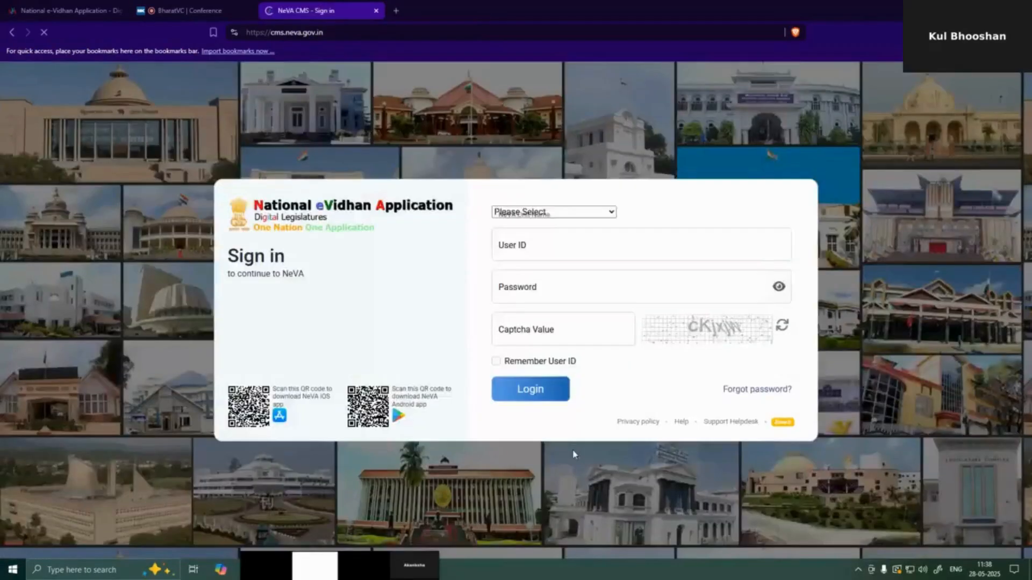
key(alt+Tab)
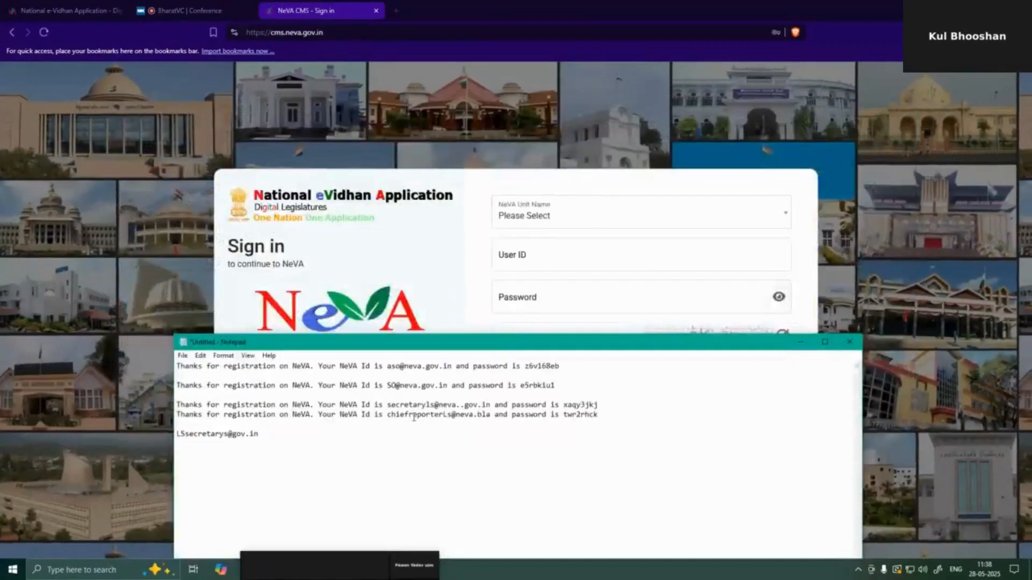
drag(388, 417, 490, 415)
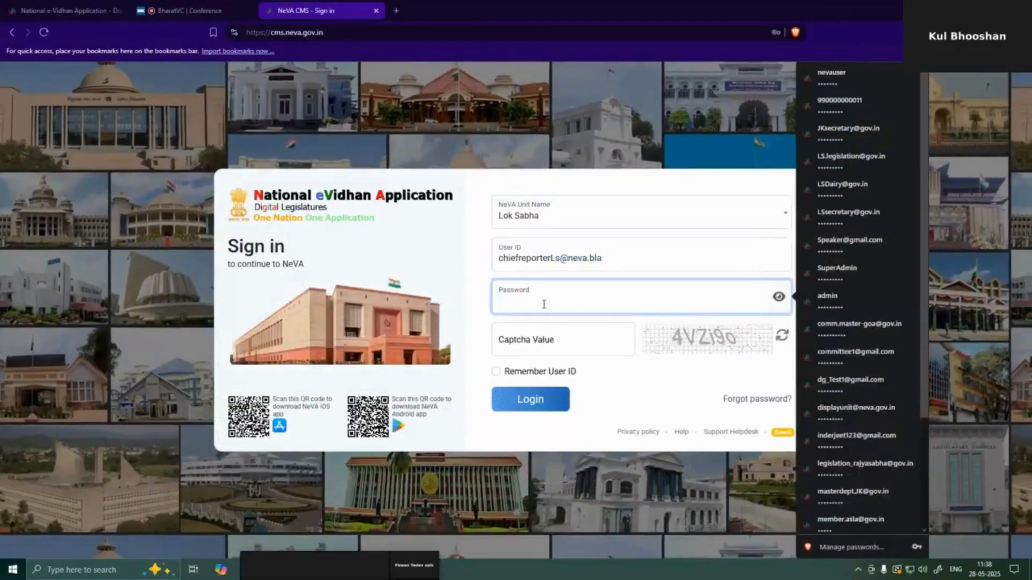
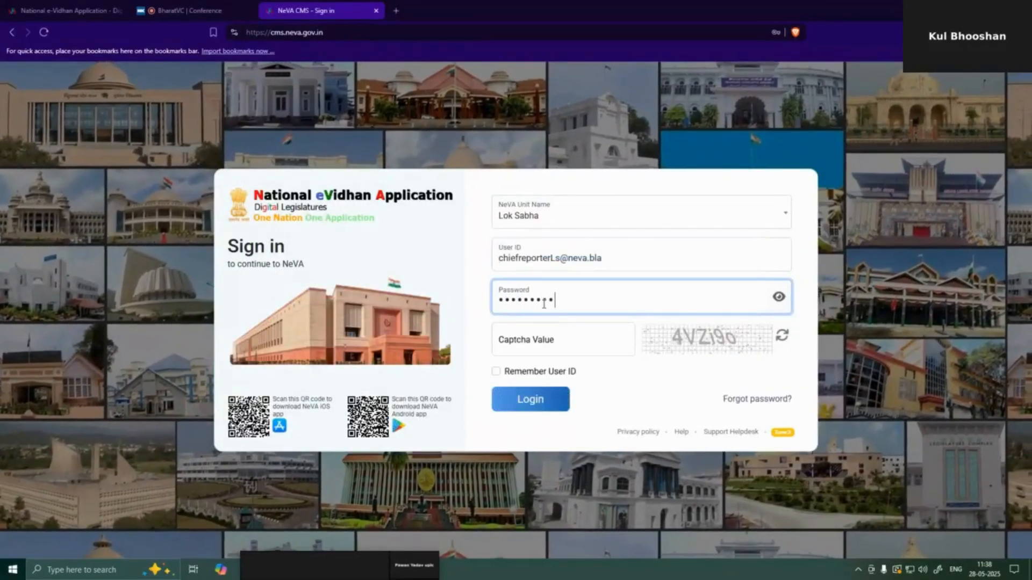
click(515, 333)
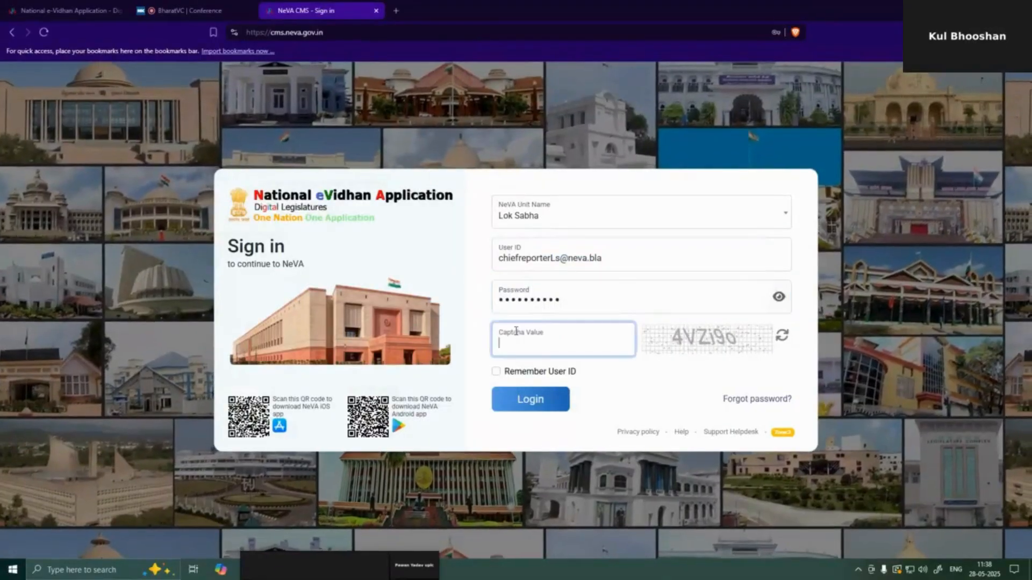
text(4)
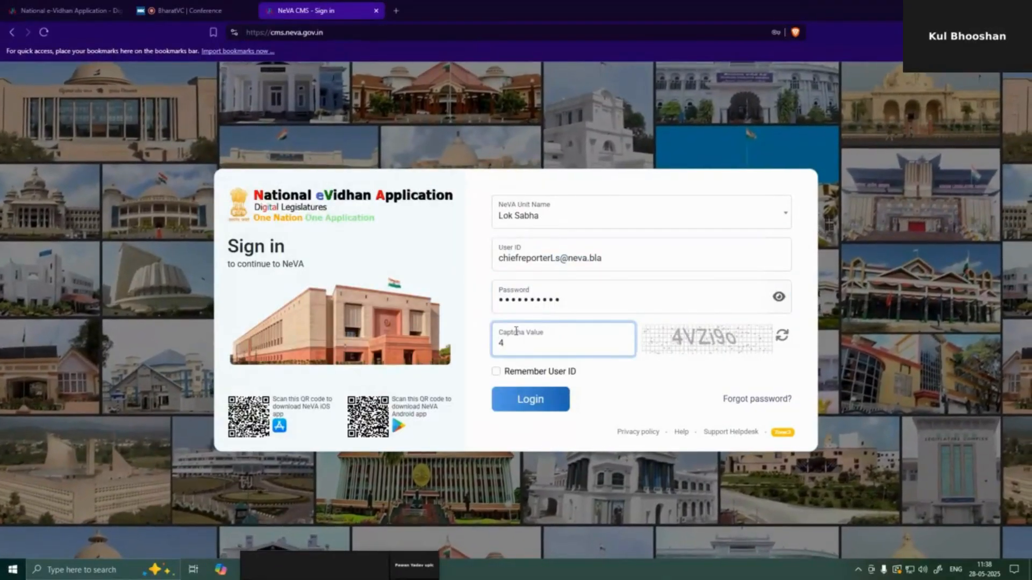
text(VZ)
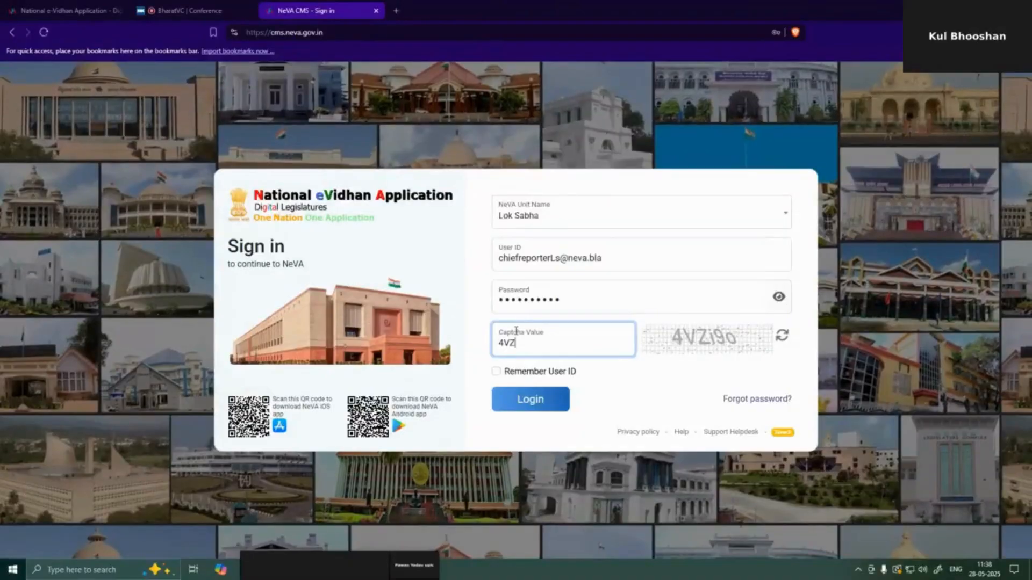
text(i9)
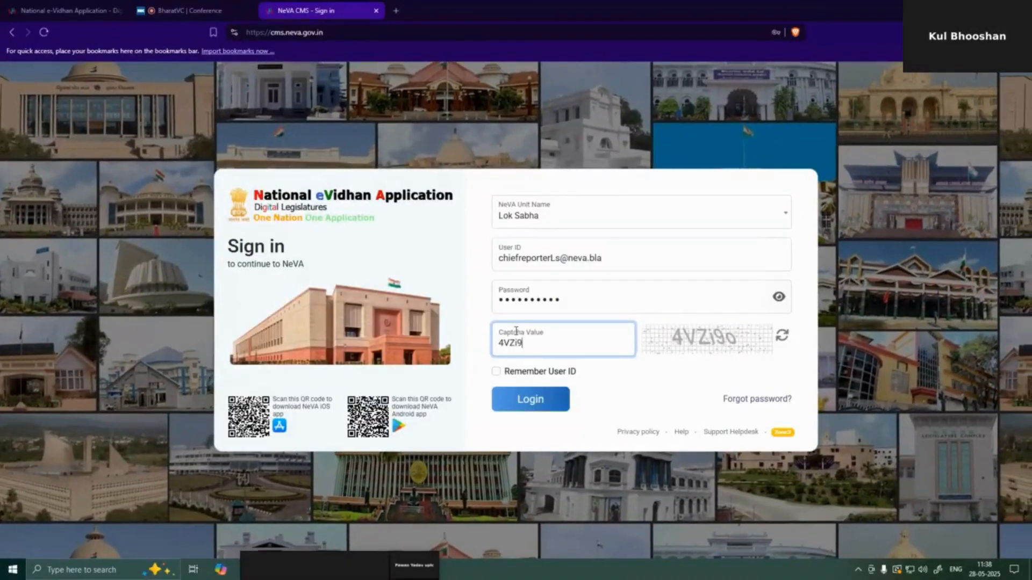
text(o)
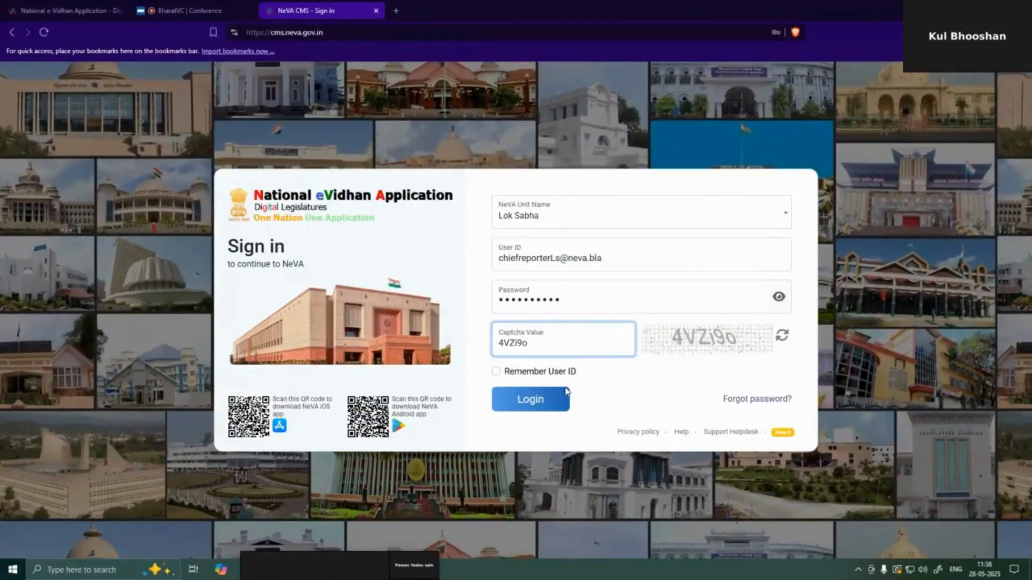
- Log in as ChiefReporter and expand the ReporterModule and Shared Document menus
click(566, 393)
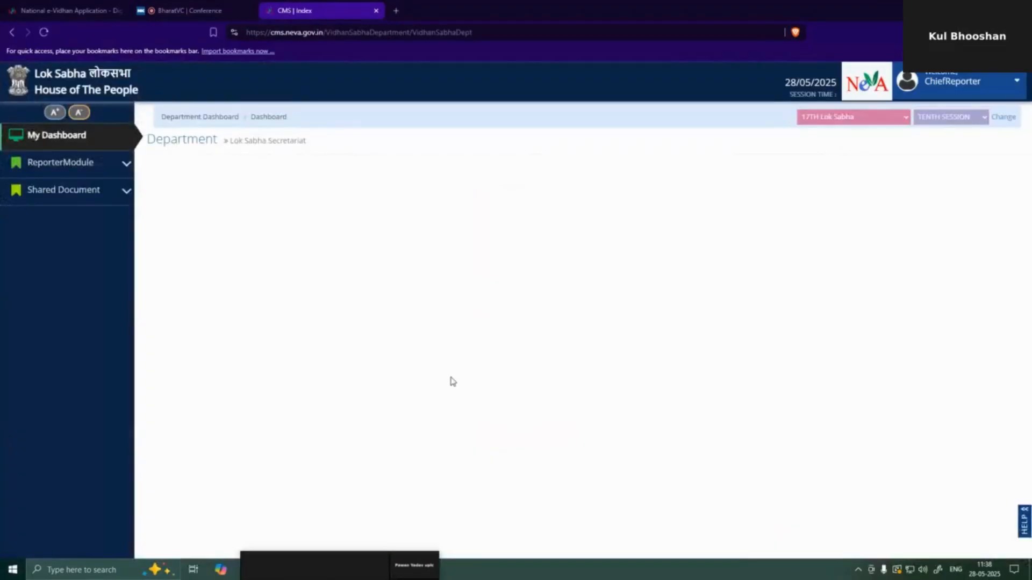
click(102, 164)
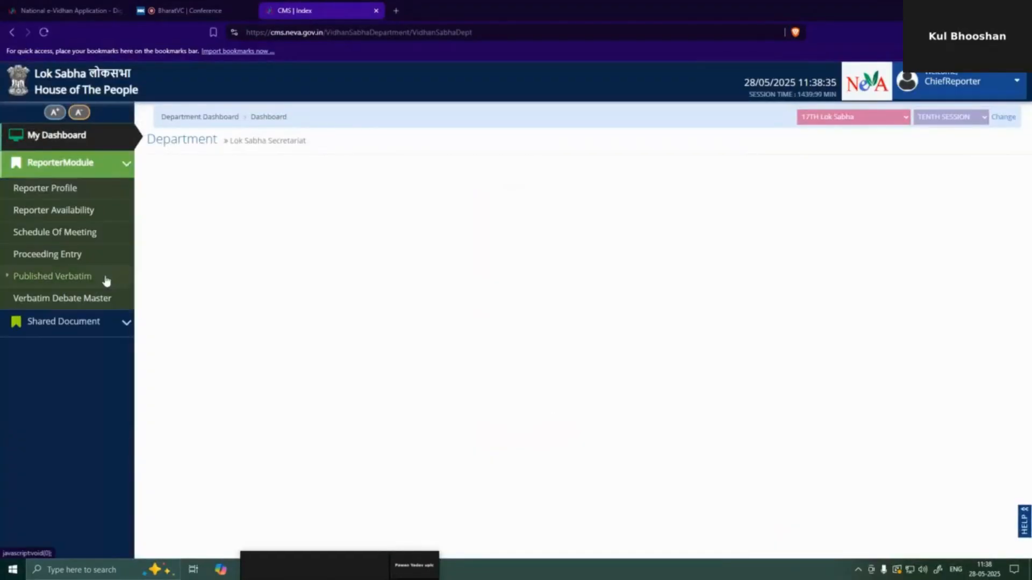
click(128, 325)
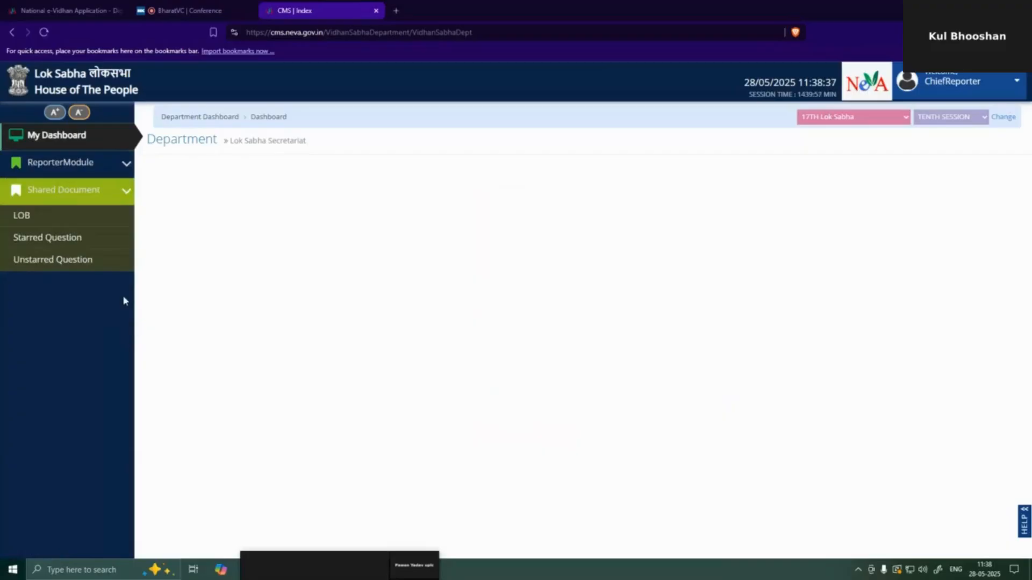